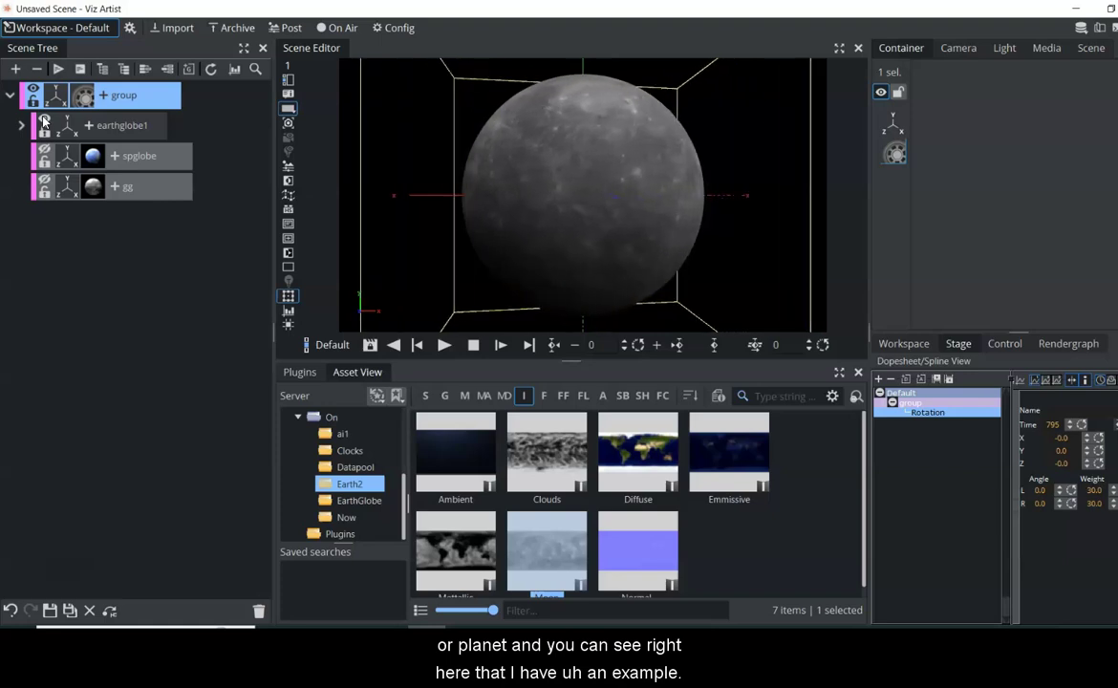
Toggle the visibility of the gg, spglobe and earthglobe1 containers to view the different example globes
{"action": "left_click", "coordinate": [44, 172]}
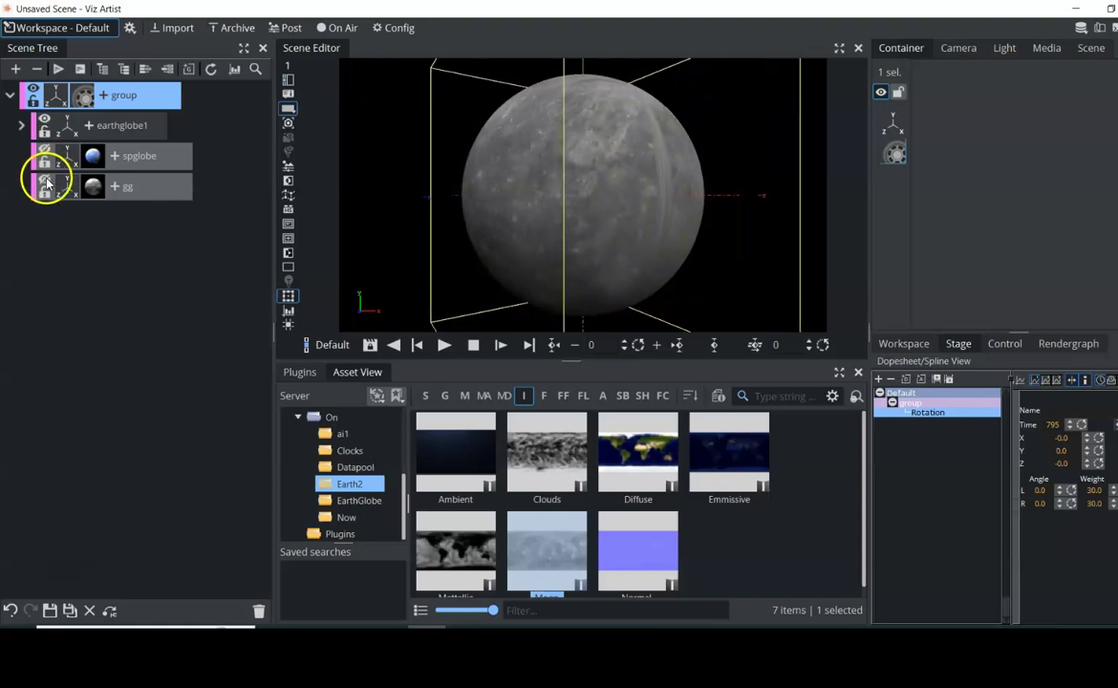
{"action": "left_click", "coordinate": [43, 177]}
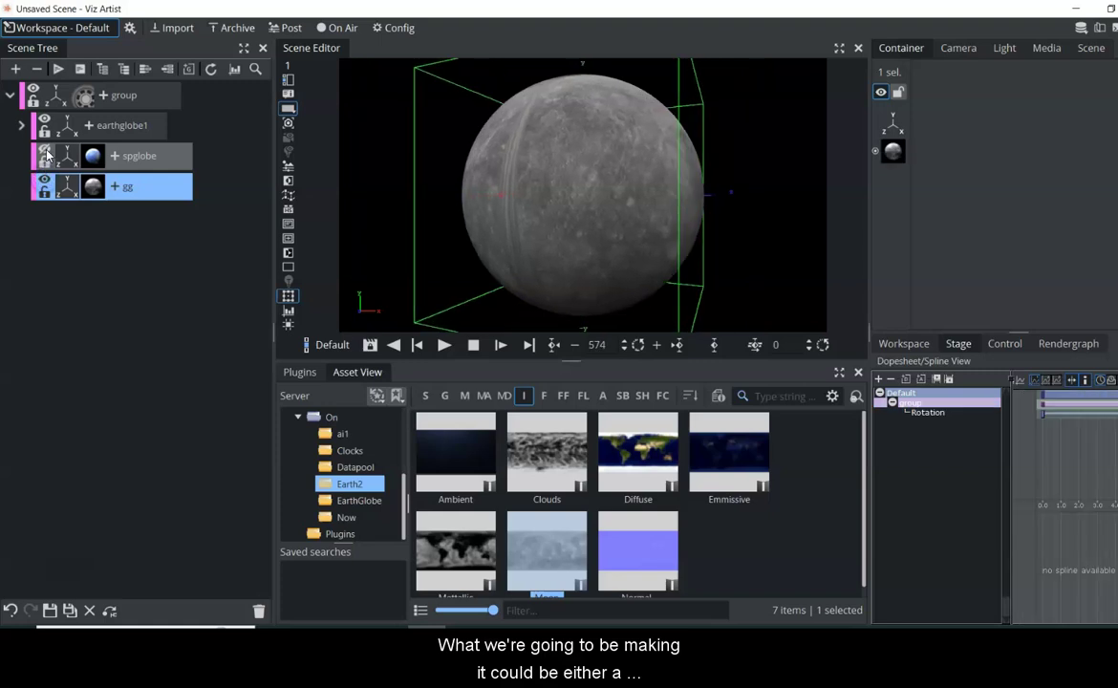
{"action": "left_click", "coordinate": [45, 154]}
{"action": "left_click", "coordinate": [45, 154]}
{"action": "left_click", "coordinate": [43, 121]}
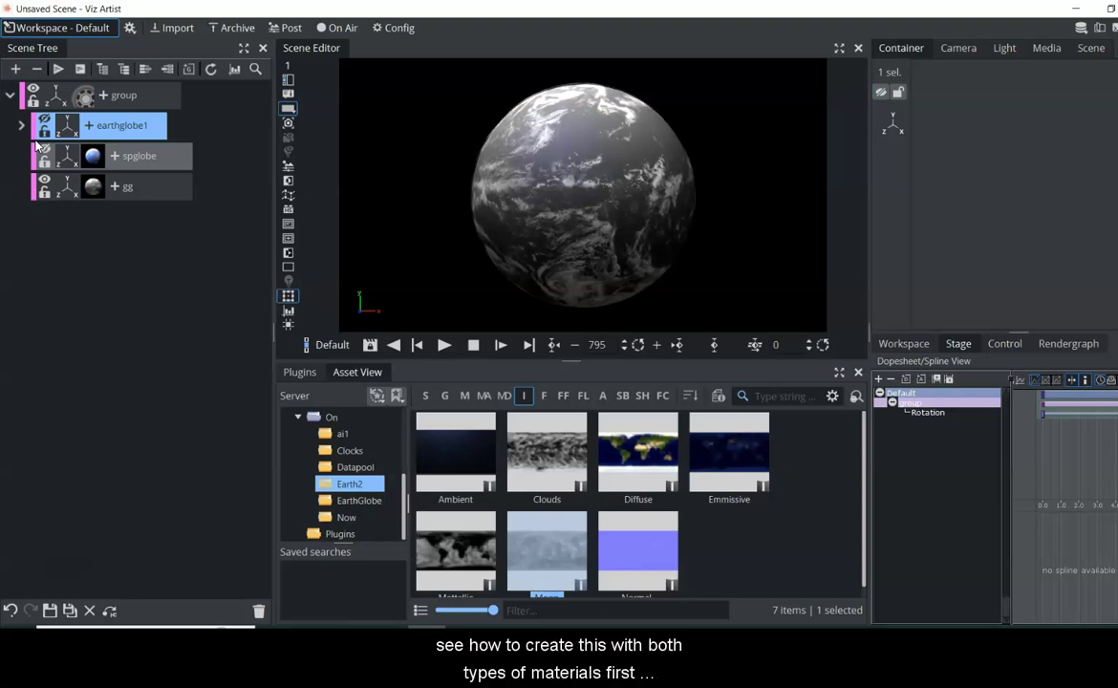
Close the example scene without saving and set the empty scene's render engine to Classic
{"action": "left_click", "coordinate": [90, 610]}
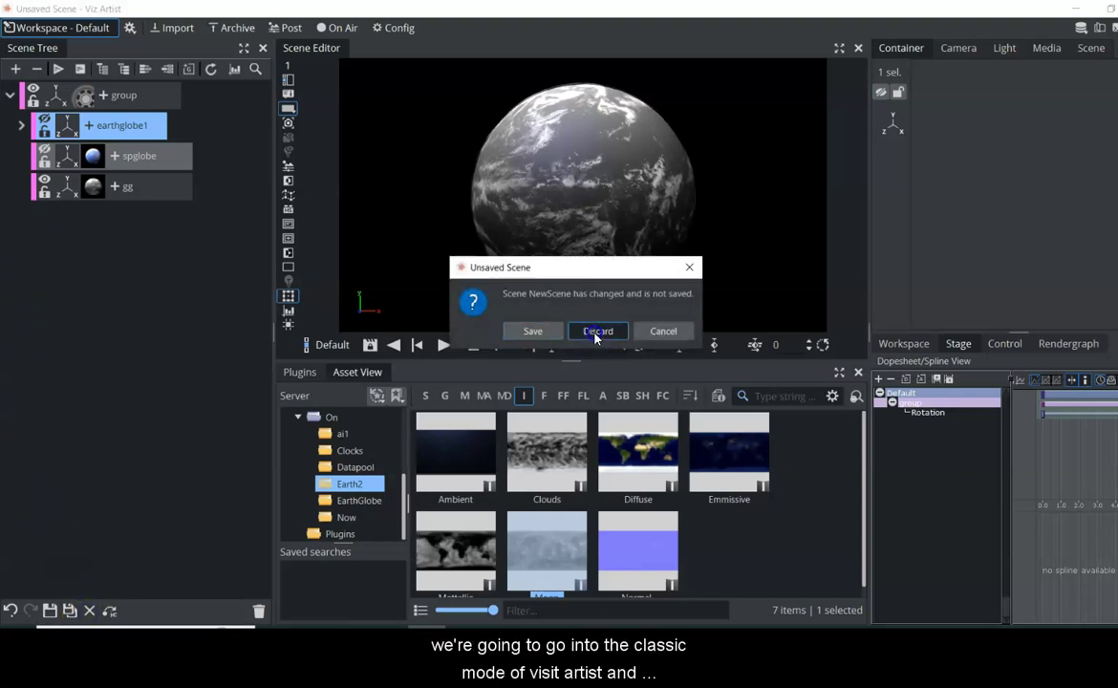
{"action": "left_click", "coordinate": [598, 331]}
{"action": "left_click", "coordinate": [1091, 52]}
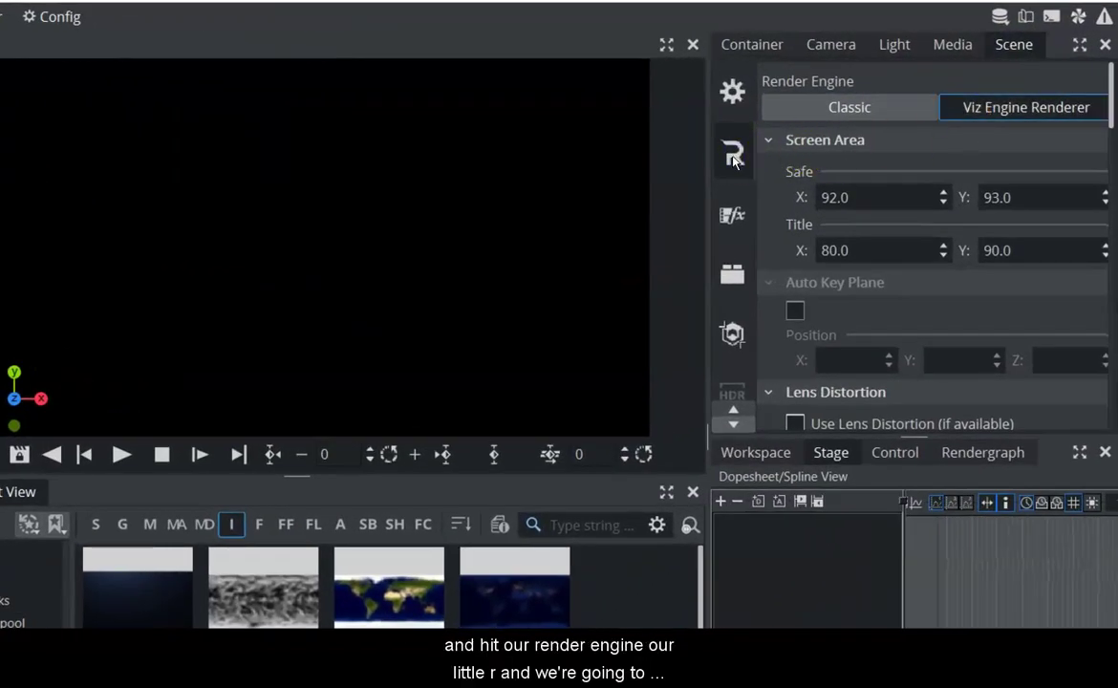
{"action": "left_click", "coordinate": [831, 106]}
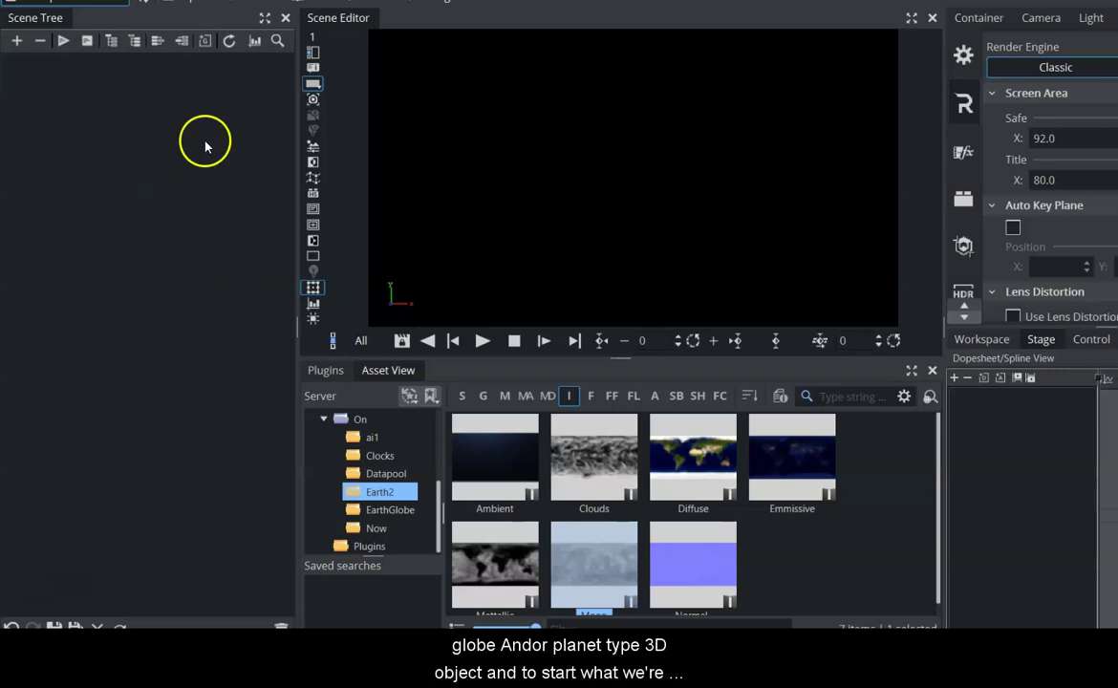
Add a Sphere from the Default plugin category to the empty scene tree
{"action": "left_click", "coordinate": [325, 371]}
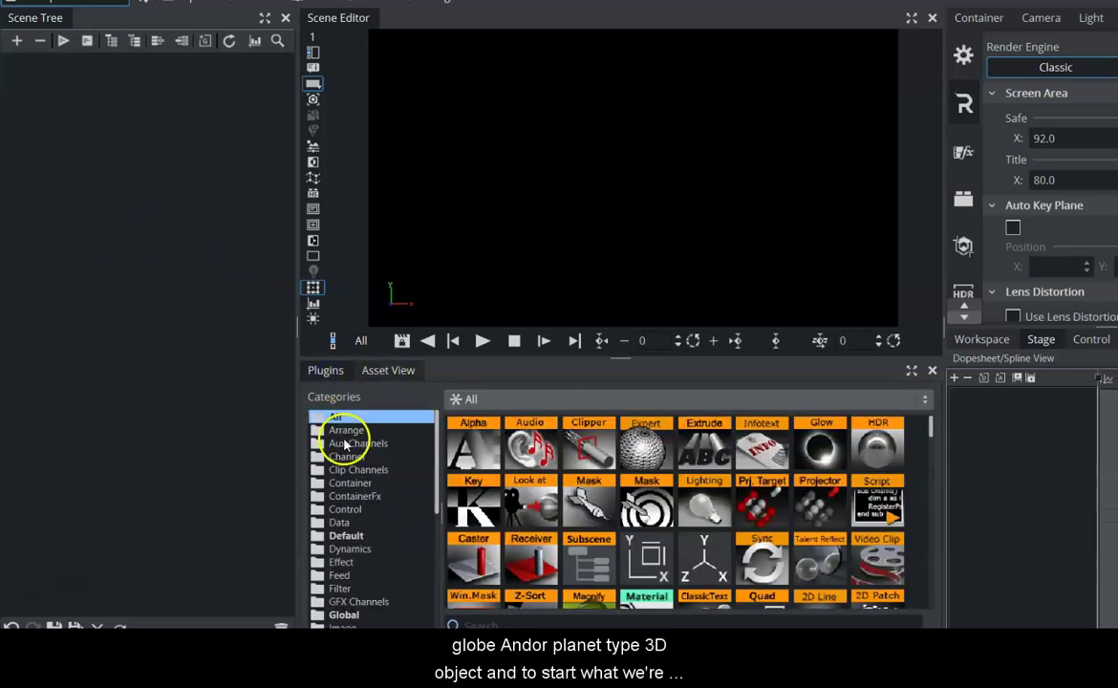
{"action": "left_click", "coordinate": [346, 536]}
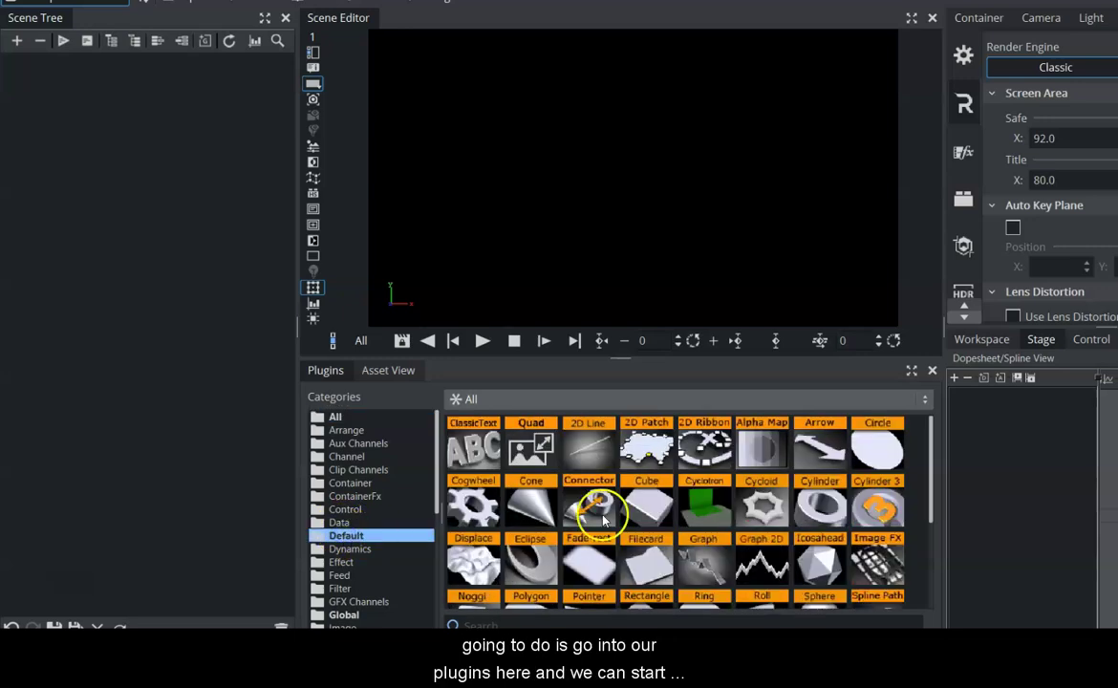
{"action": "scroll", "coordinate": [589, 499], "scroll_direction": "down", "scroll_amount": 3}
{"action": "left_click_drag", "start_coordinate": [819, 469], "coordinate": [150, 270]}
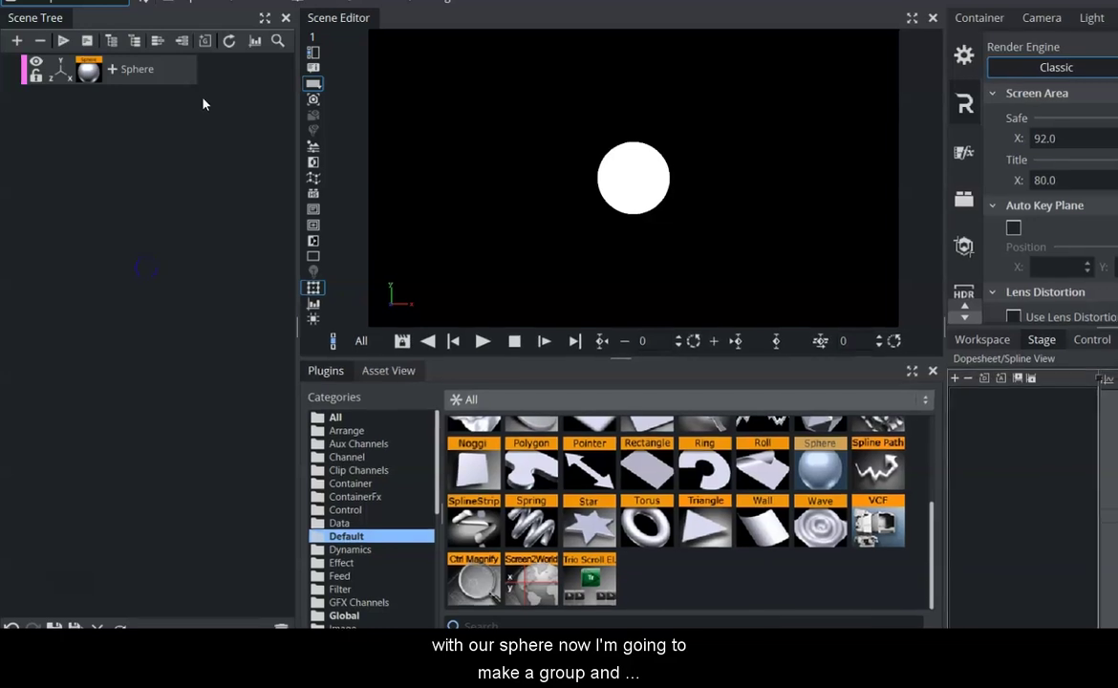
Create a group container, place the sphere inside it and expand the group
{"action": "left_click", "coordinate": [205, 40]}
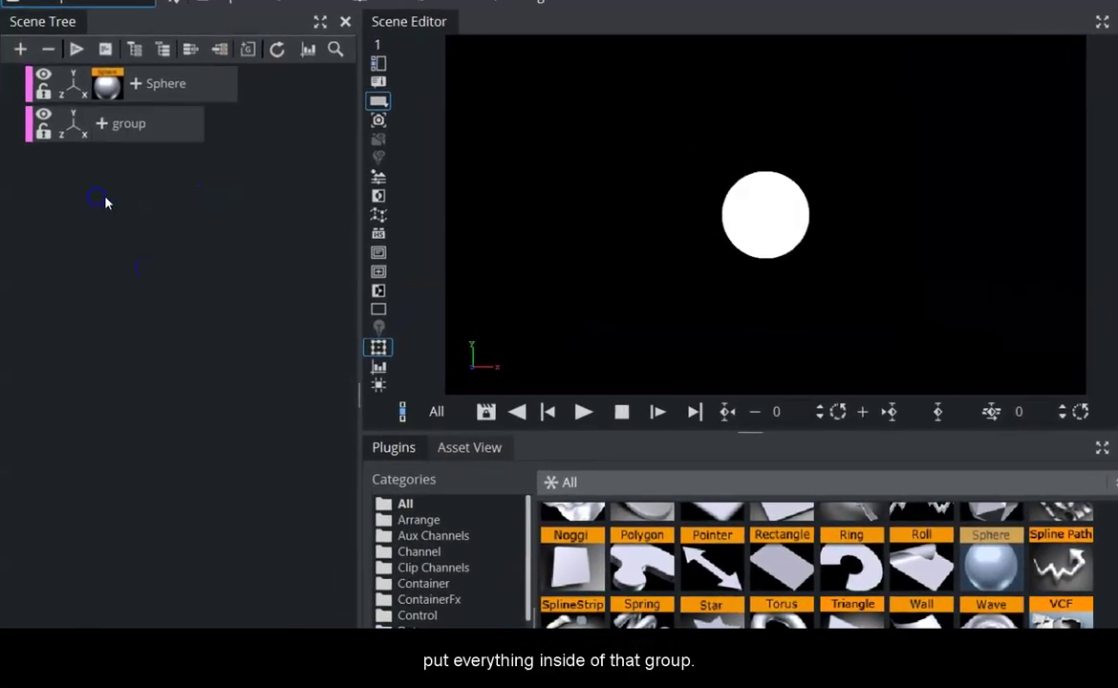
{"action": "mouse_move", "coordinate": [192, 101]}
{"action": "left_mouse_down"}
{"action": "mouse_move", "coordinate": [266, 133]}
{"action": "mouse_move", "coordinate": [230, 134]}
{"action": "left_mouse_up"}
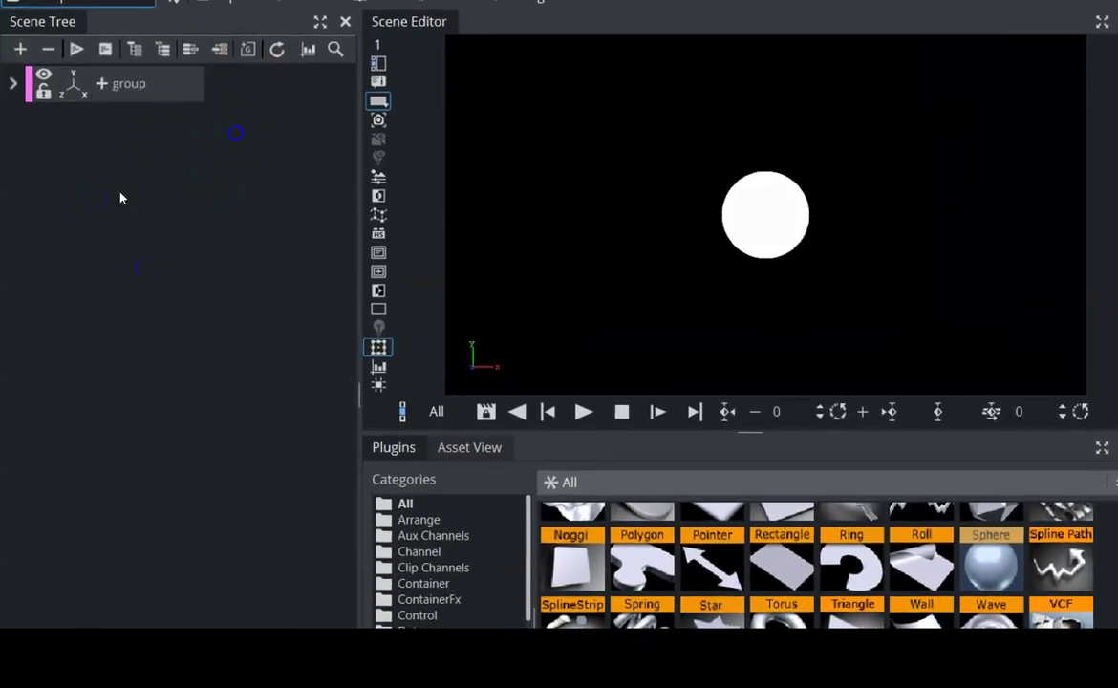
{"action": "left_click", "coordinate": [12, 86]}
{"action": "left_click", "coordinate": [152, 90]}
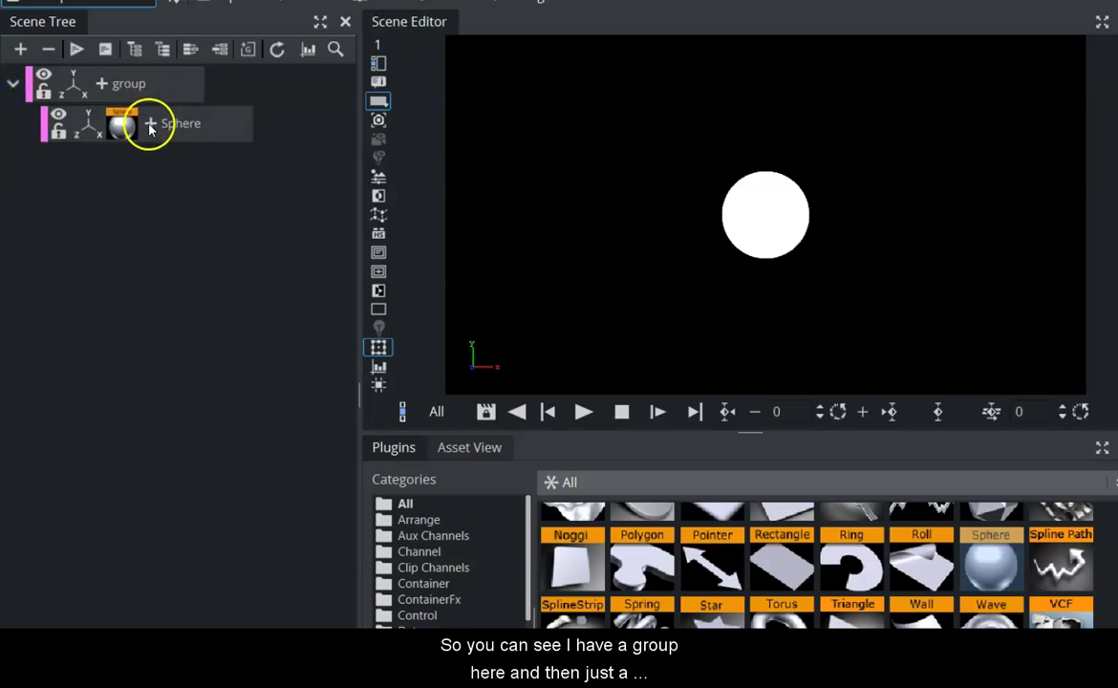
Scale the sphere to 3.0 on all axes with locked scaling
{"action": "left_click", "coordinate": [95, 127]}
{"action": "left_click", "coordinate": [765, 215]}
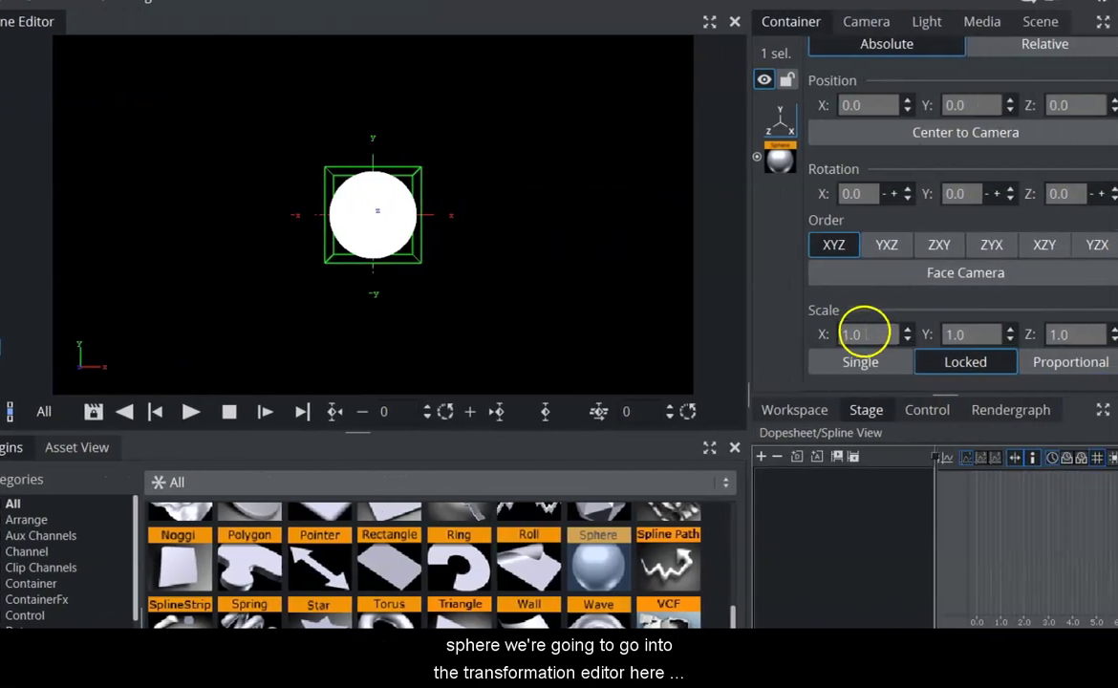
{"action": "left_click", "coordinate": [837, 334]}
{"action": "type", "text": "3"}
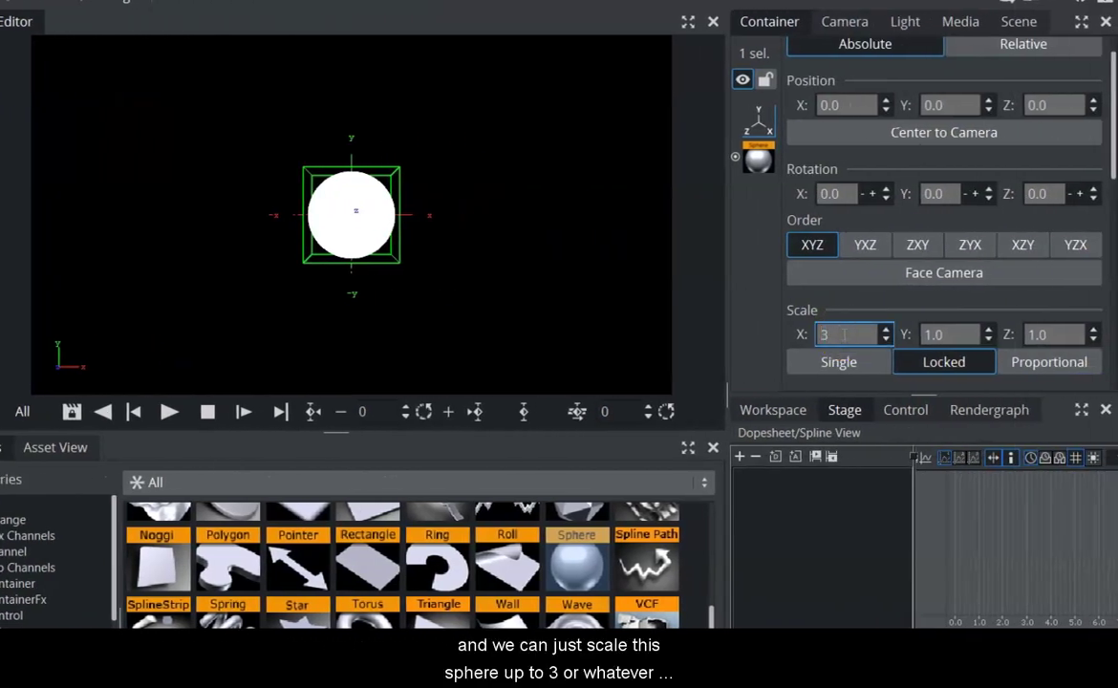
{"action": "key", "text": "Return"}
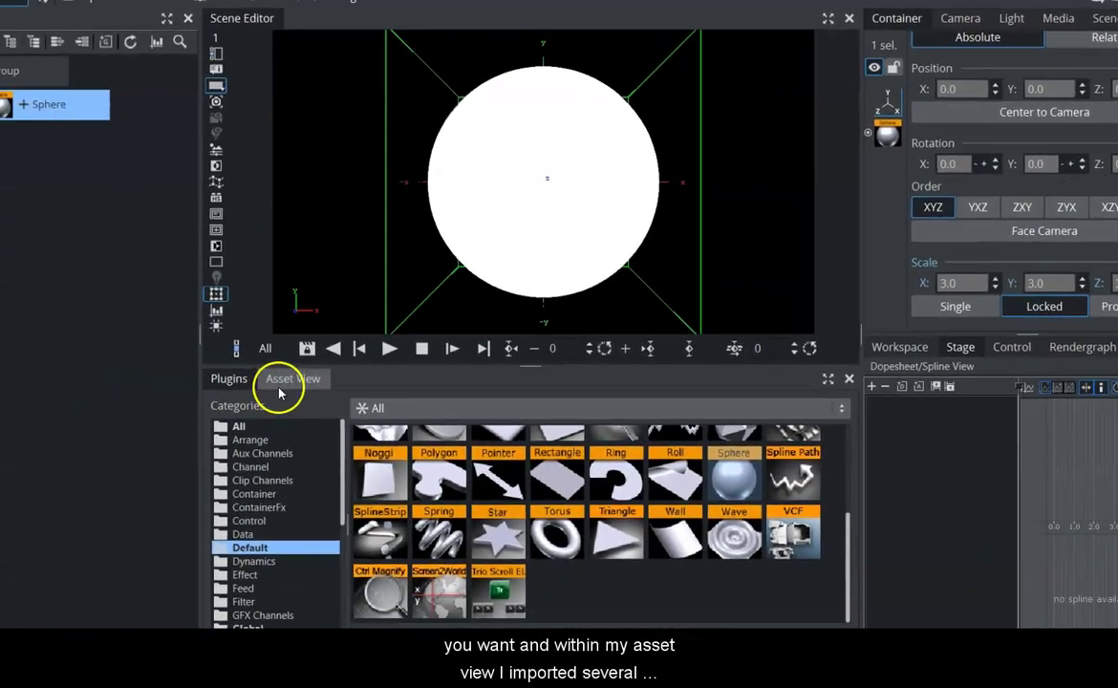
Try the blurred world map from the EarthGlobe image folder on the sphere, and replace it with the map_zero texture
{"action": "left_click", "coordinate": [41, 453]}
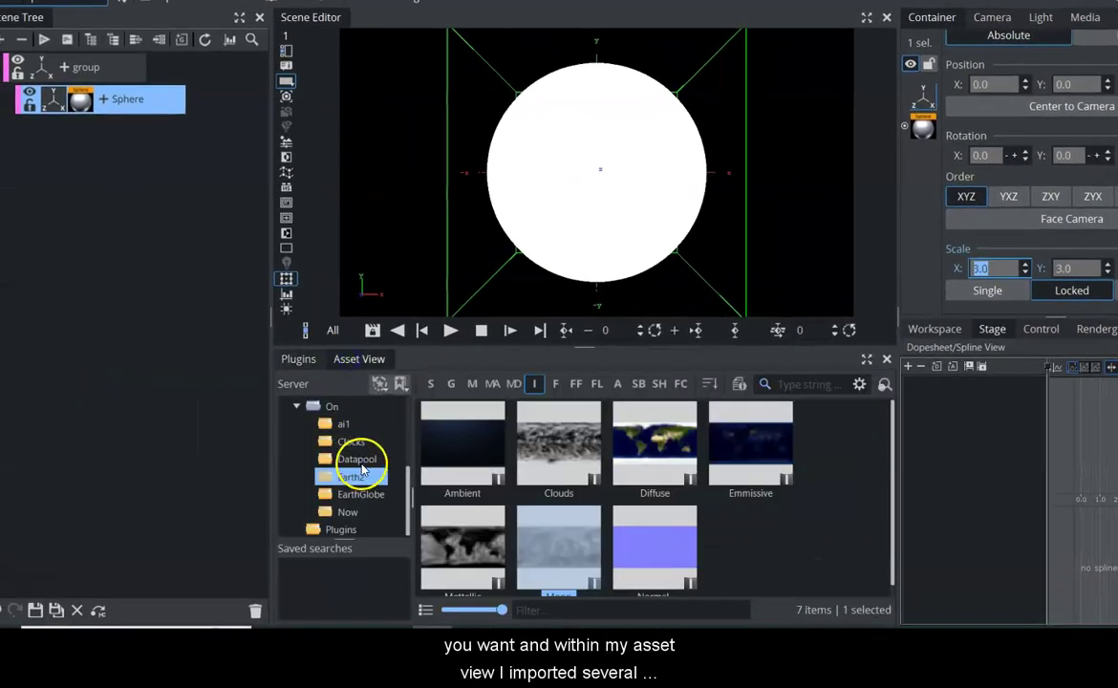
{"action": "left_click", "coordinate": [361, 495]}
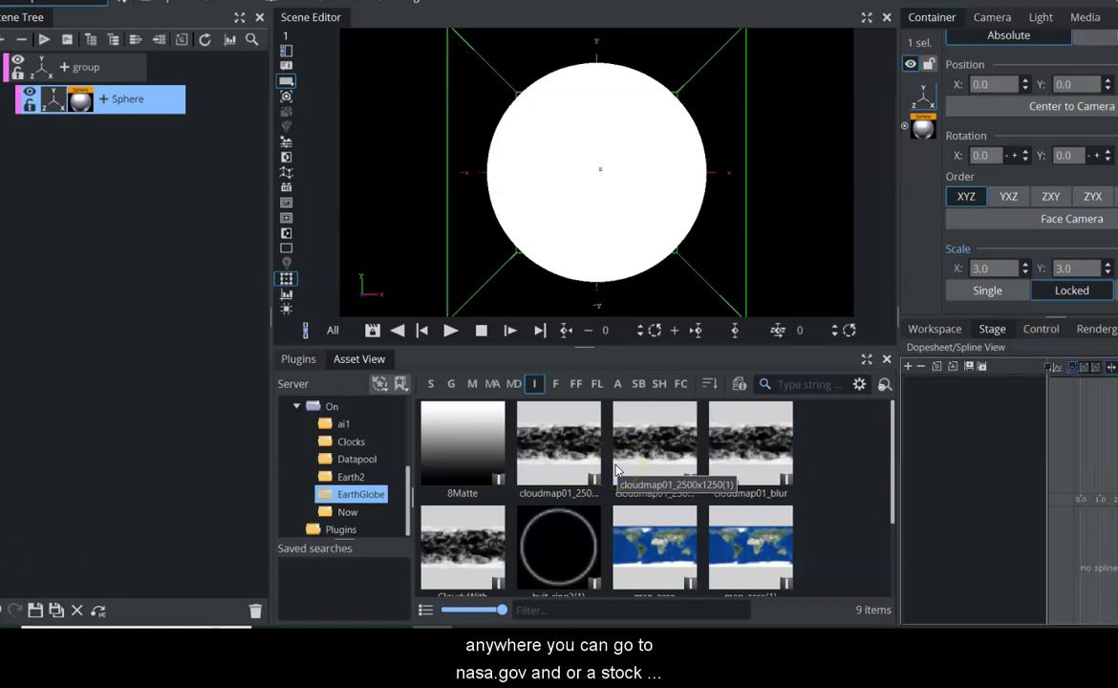
{"action": "left_click", "coordinate": [646, 471]}
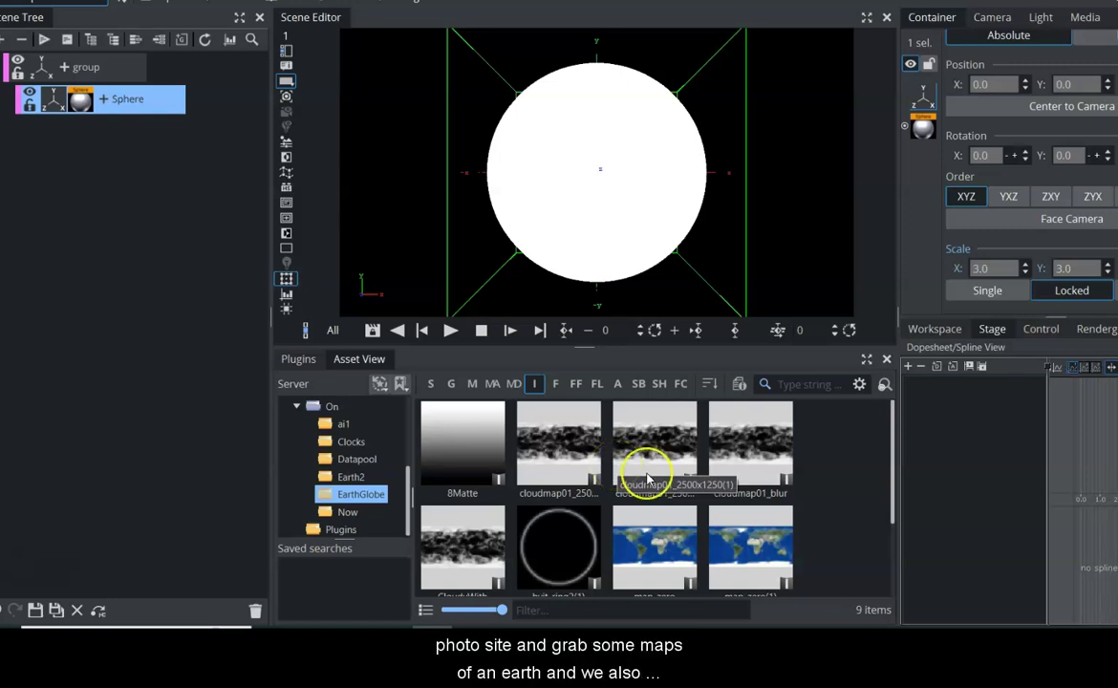
{"action": "left_click", "coordinate": [713, 538]}
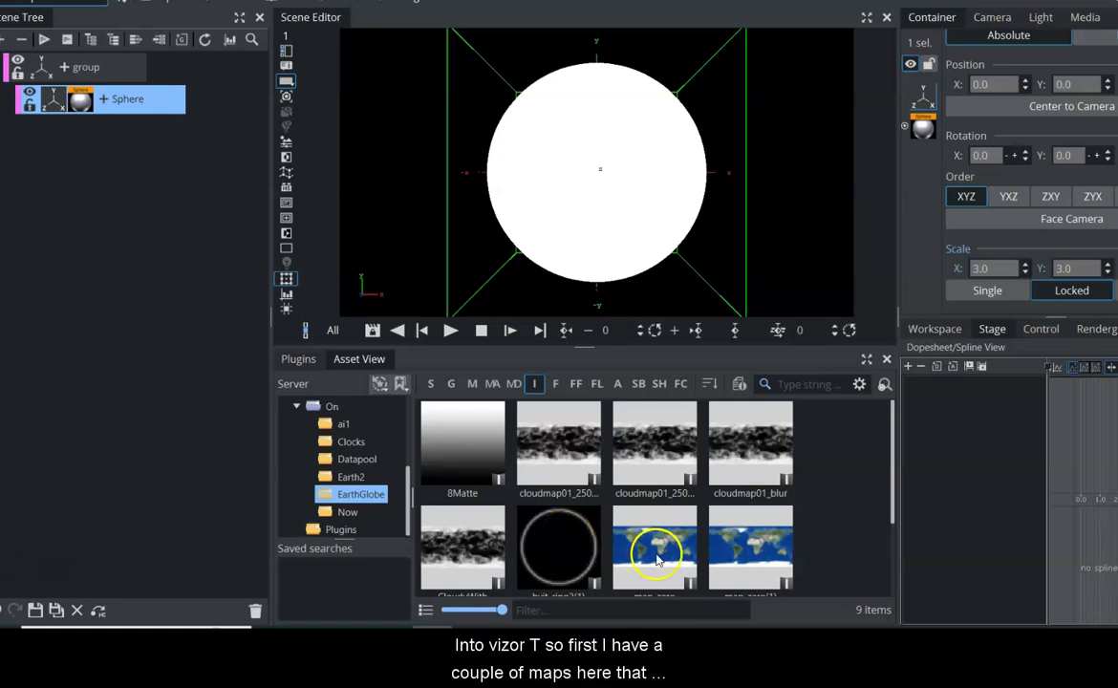
{"action": "left_click_drag", "start_coordinate": [893, 456], "coordinate": [883, 511]}
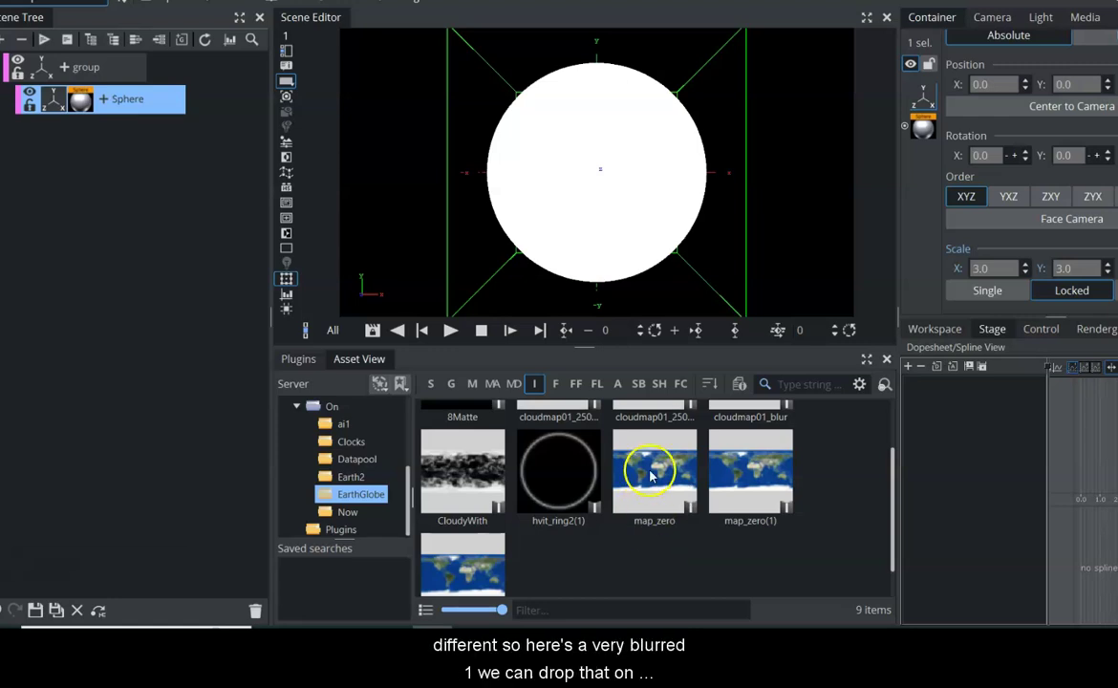
{"action": "left_click_drag", "start_coordinate": [459, 567], "coordinate": [143, 101]}
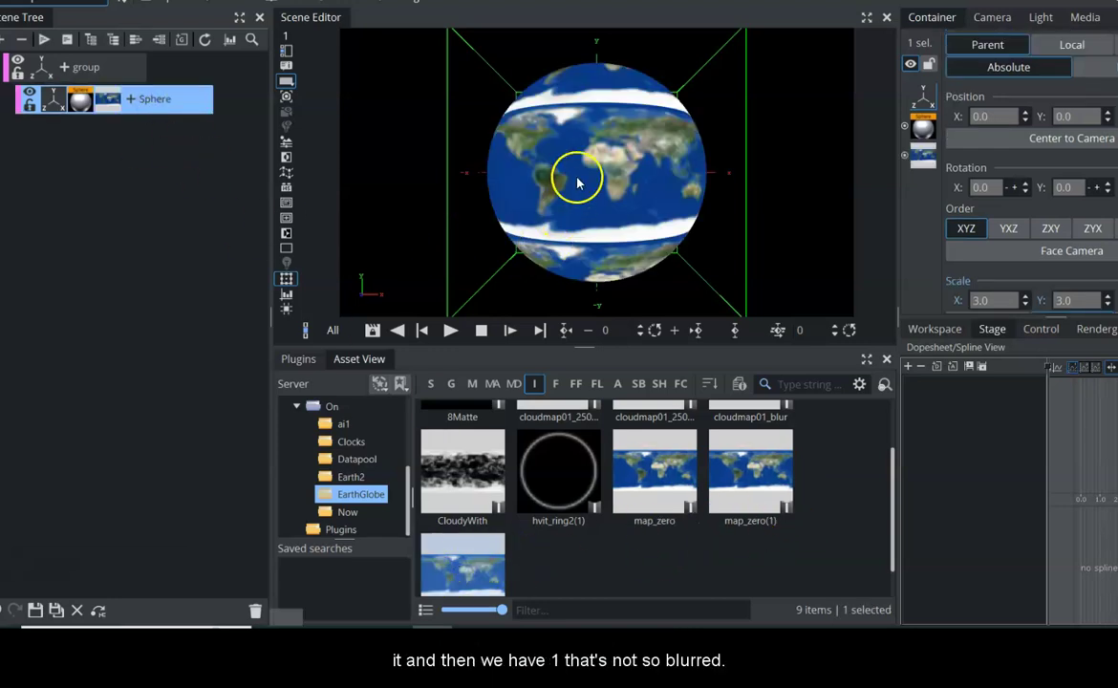
{"action": "left_click_drag", "start_coordinate": [631, 466], "coordinate": [156, 101]}
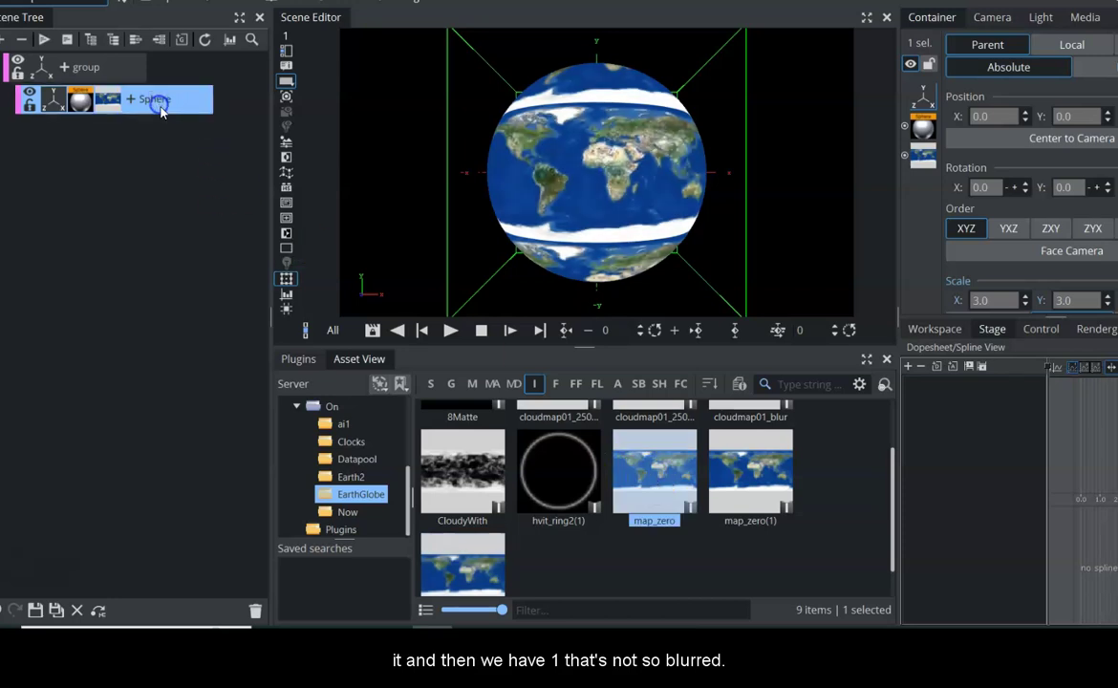
Set the mapping mode of the sphere's map_zero texture to Vertex
{"action": "left_click", "coordinate": [104, 105]}
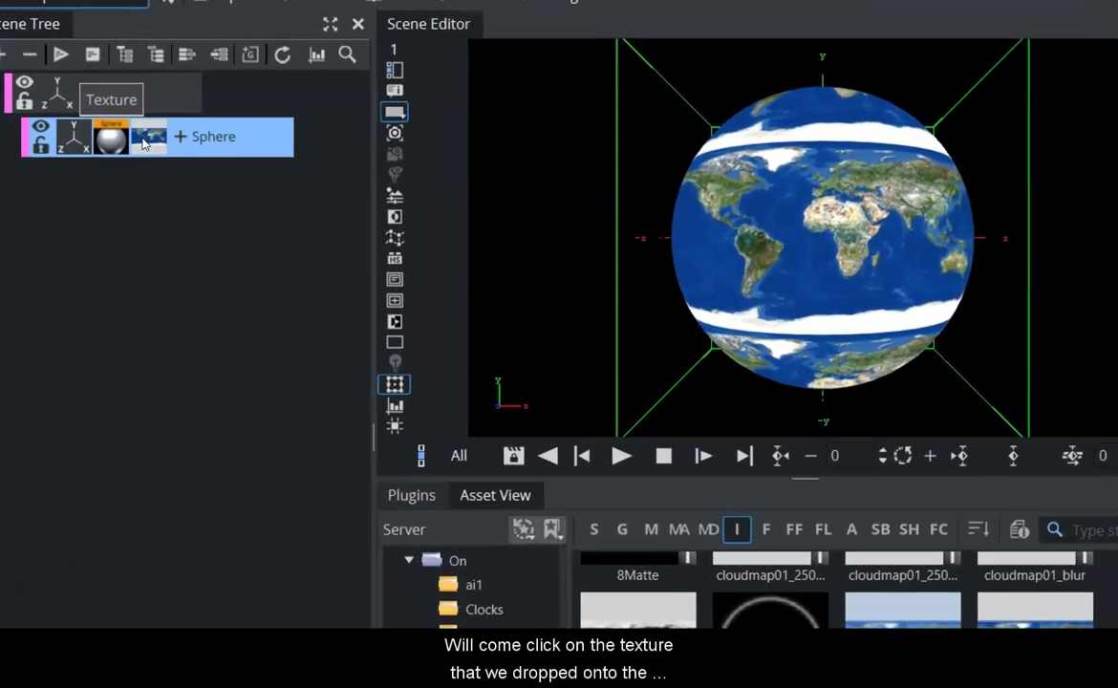
{"action": "left_click", "coordinate": [68, 103]}
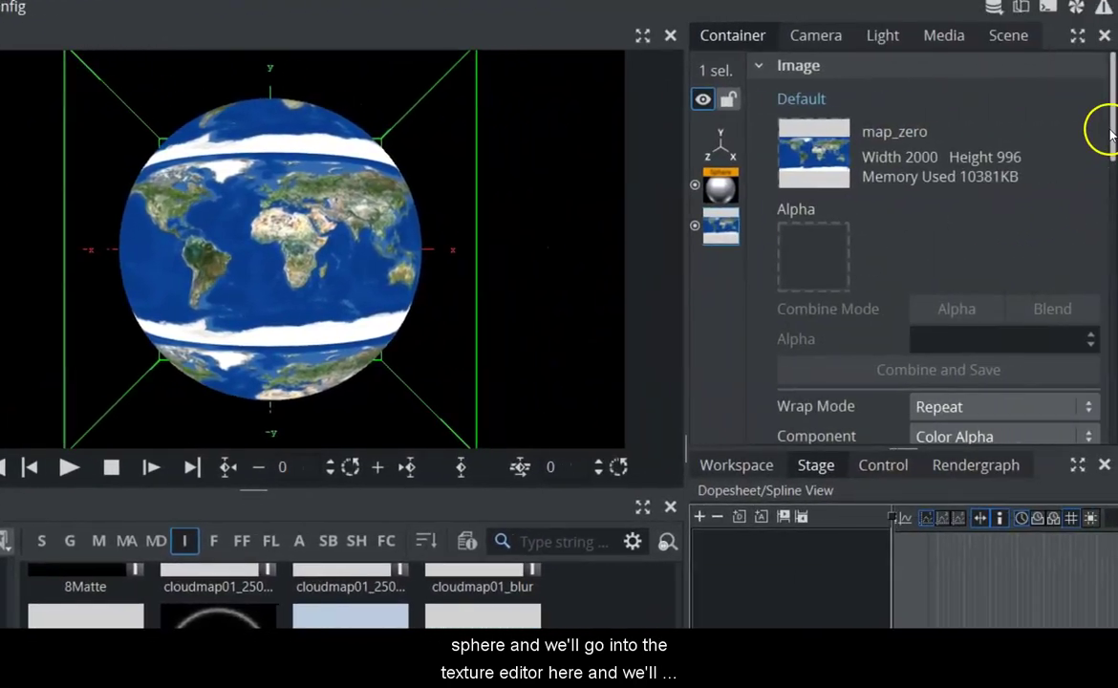
{"action": "left_click_drag", "start_coordinate": [1110, 134], "coordinate": [1099, 284]}
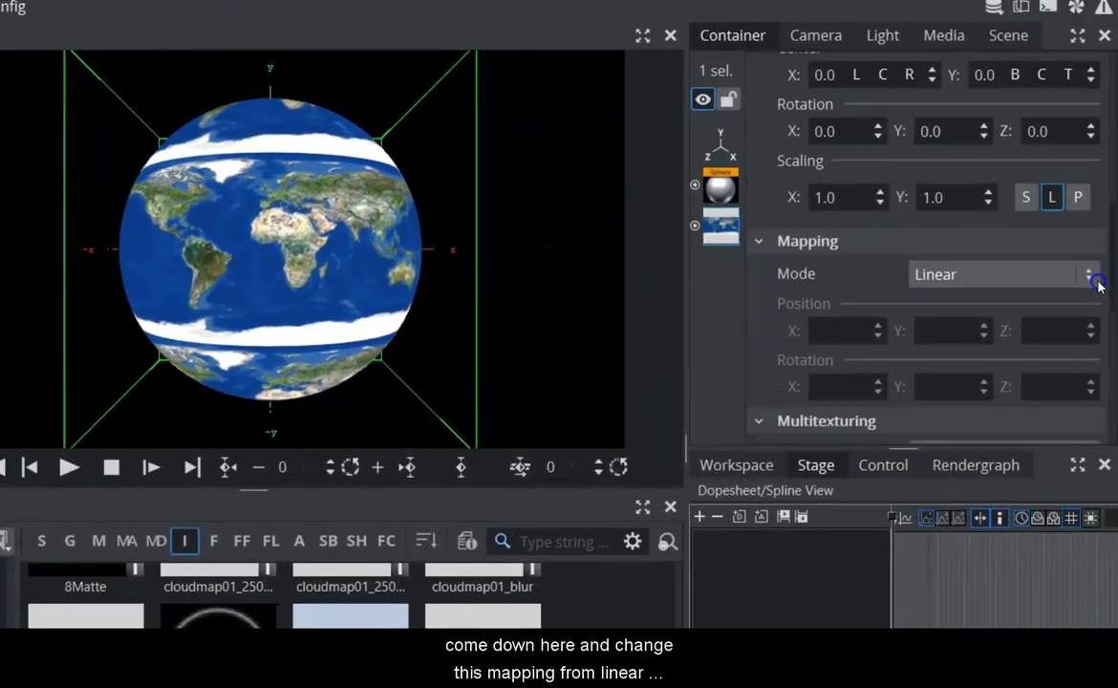
{"action": "left_click", "coordinate": [968, 278]}
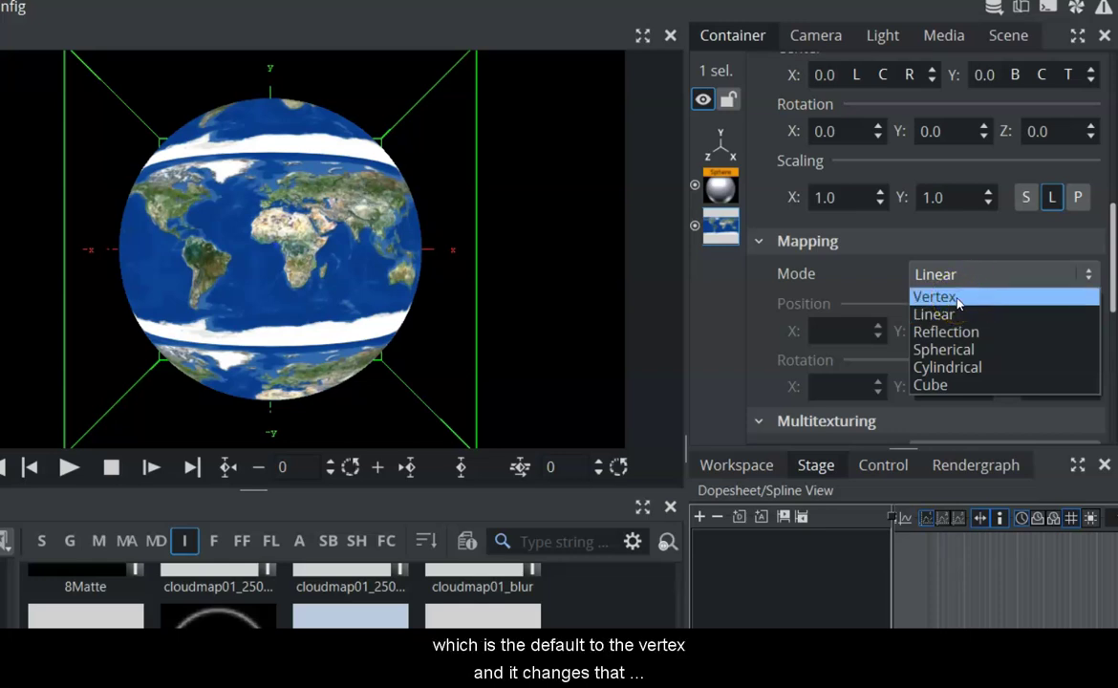
{"action": "left_click", "coordinate": [957, 300]}
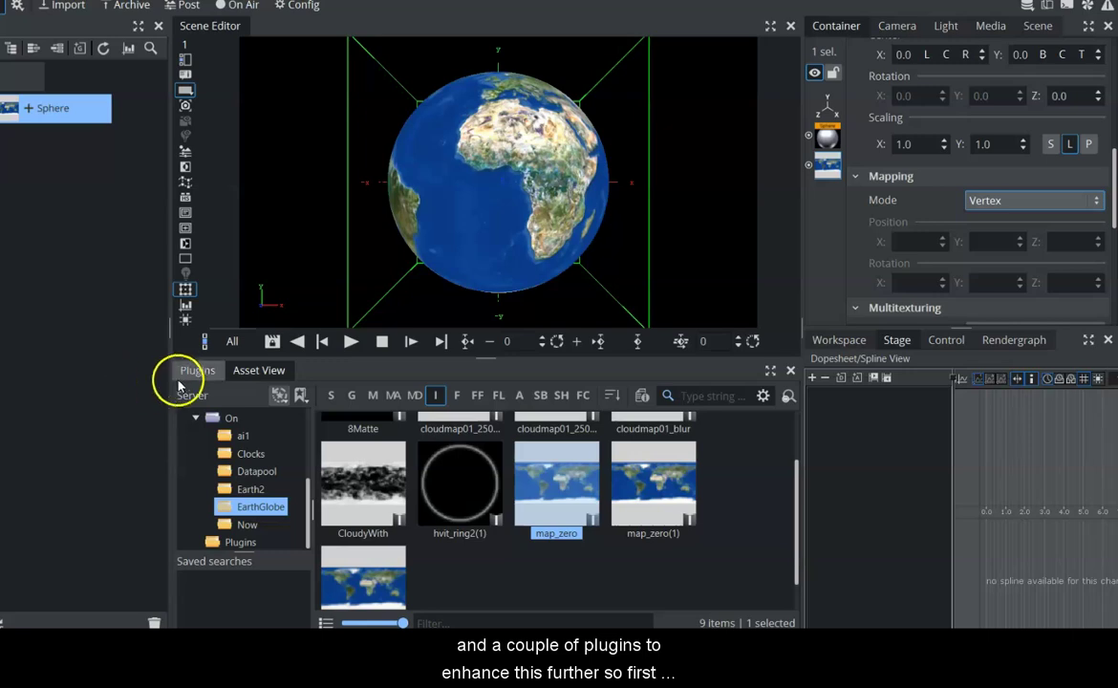
Add the Expert plugin from the Global category to the sphere container
{"action": "left_click", "coordinate": [191, 373]}
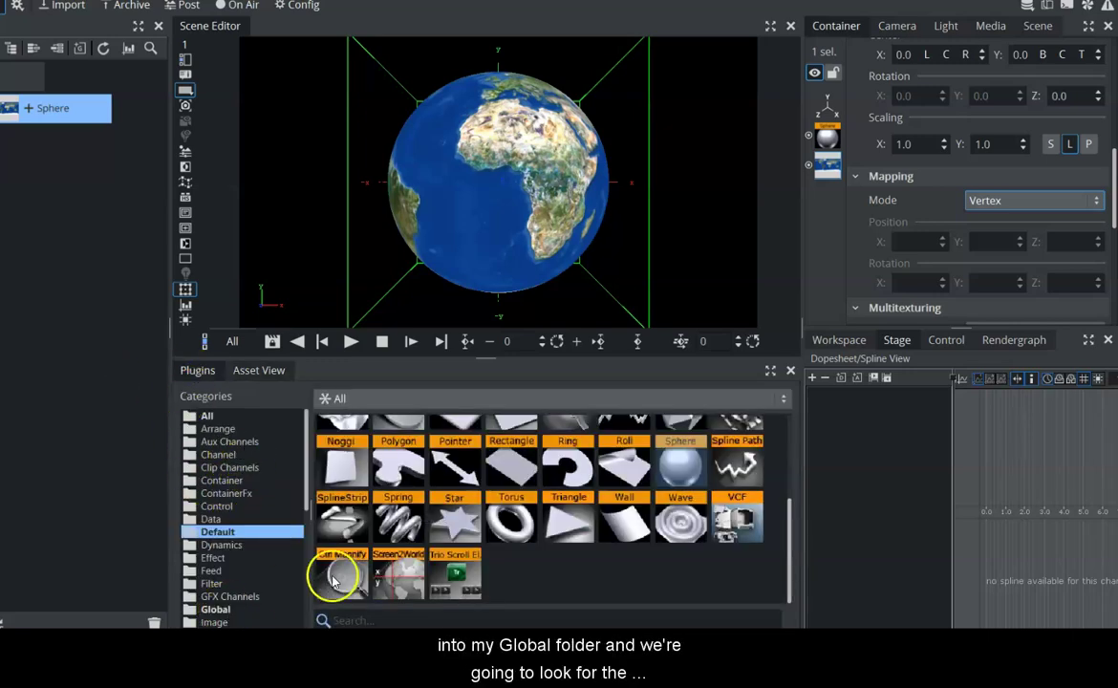
{"action": "left_click", "coordinate": [216, 610]}
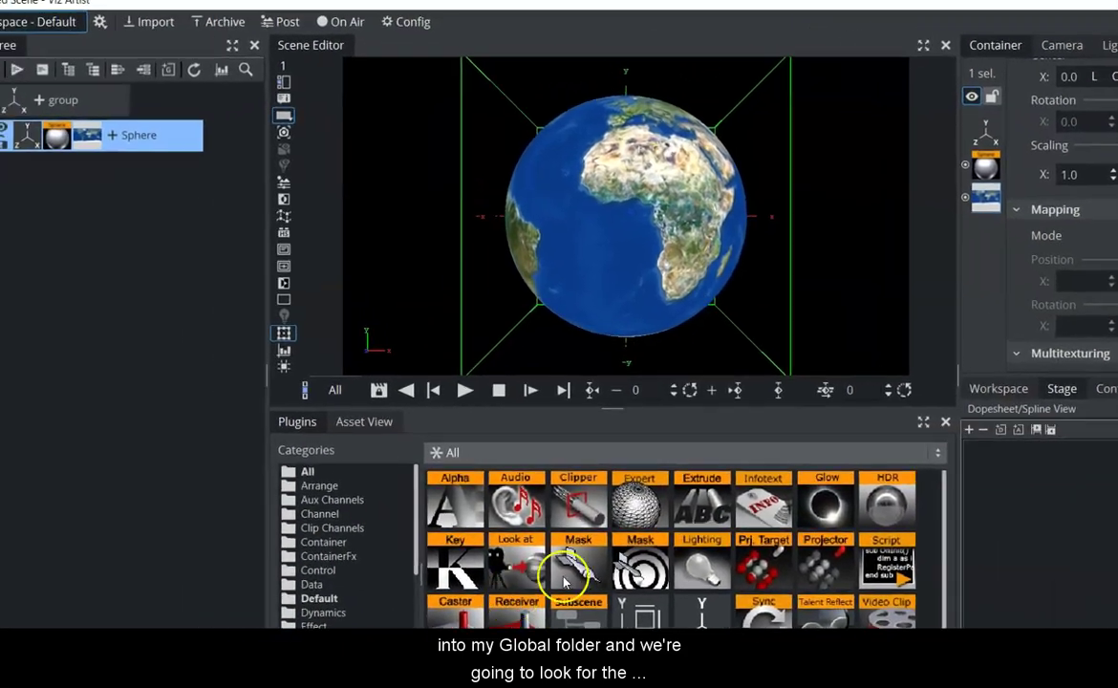
{"action": "left_click_drag", "start_coordinate": [638, 497], "coordinate": [156, 142]}
Duplicate the textured sphere container within the group, directly below the original
{"action": "left_click", "coordinate": [215, 181]}
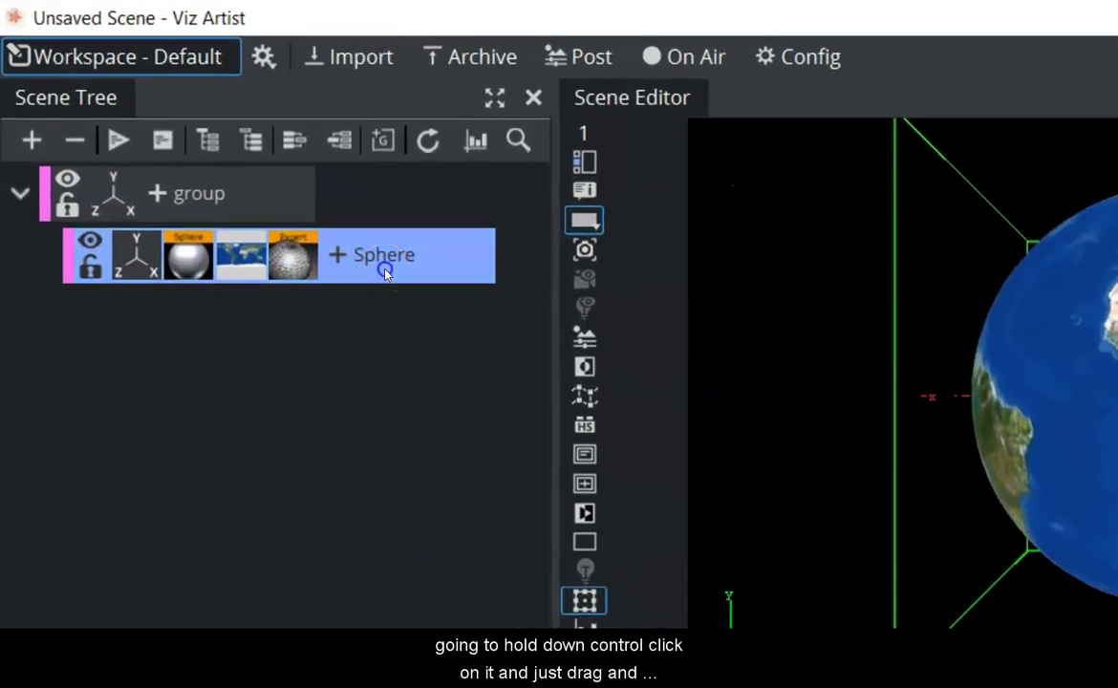
{"action": "left_click_drag", "start_coordinate": [385, 273], "coordinate": [373, 298], "text": "ctrl"}
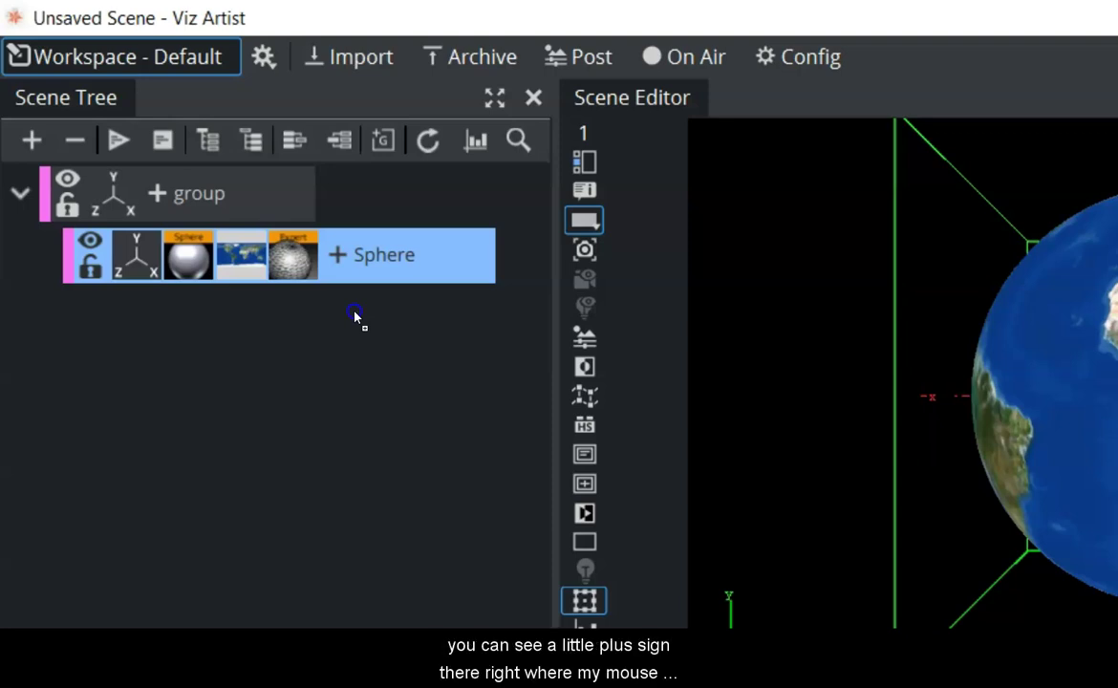
{"action": "left_click_drag", "start_coordinate": [354, 318], "coordinate": [354, 318], "text": "ctrl"}
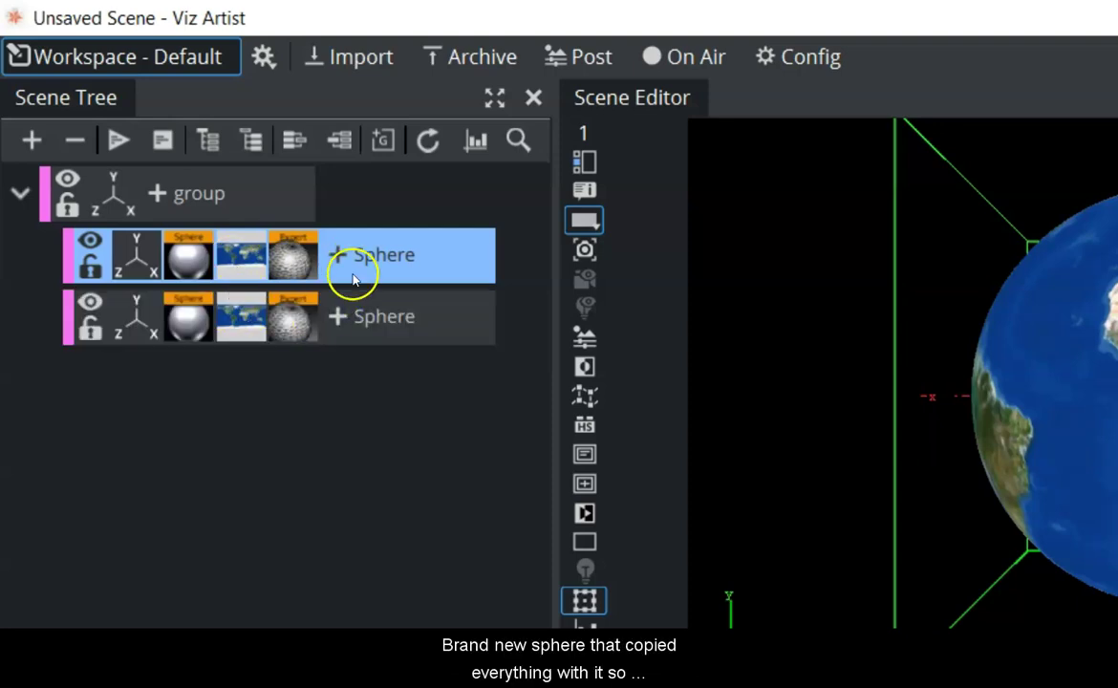
Replace the duplicated sphere's world map texture with the 8Matte image from the EarthGlobe folder
{"action": "left_click", "coordinate": [244, 323]}
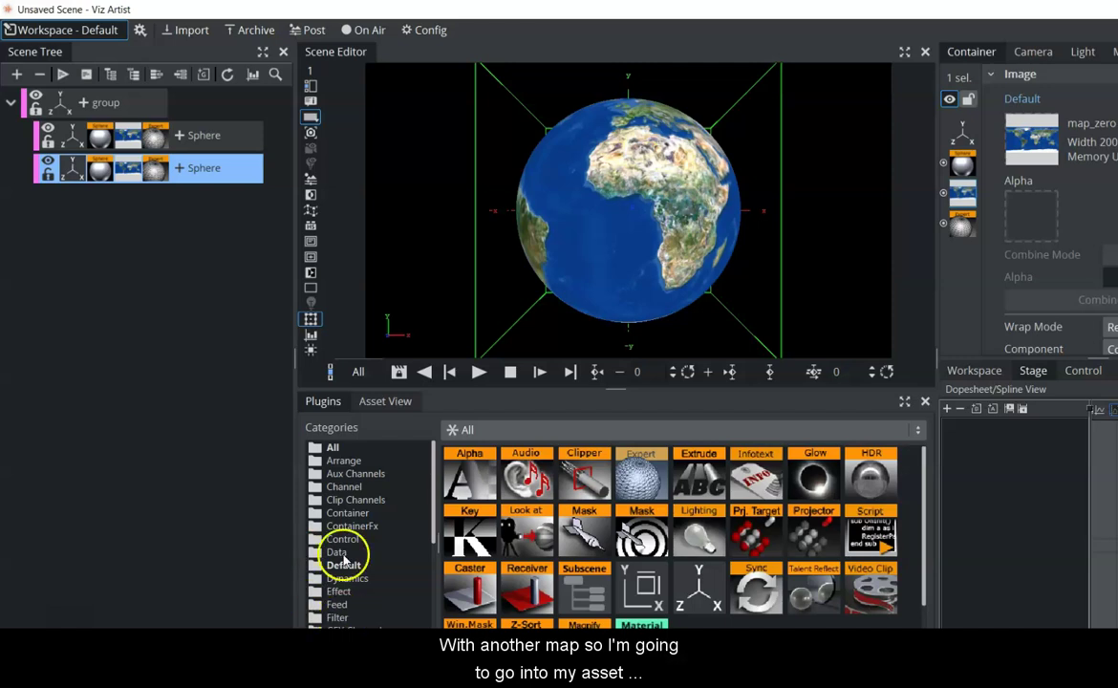
{"action": "left_click", "coordinate": [379, 403]}
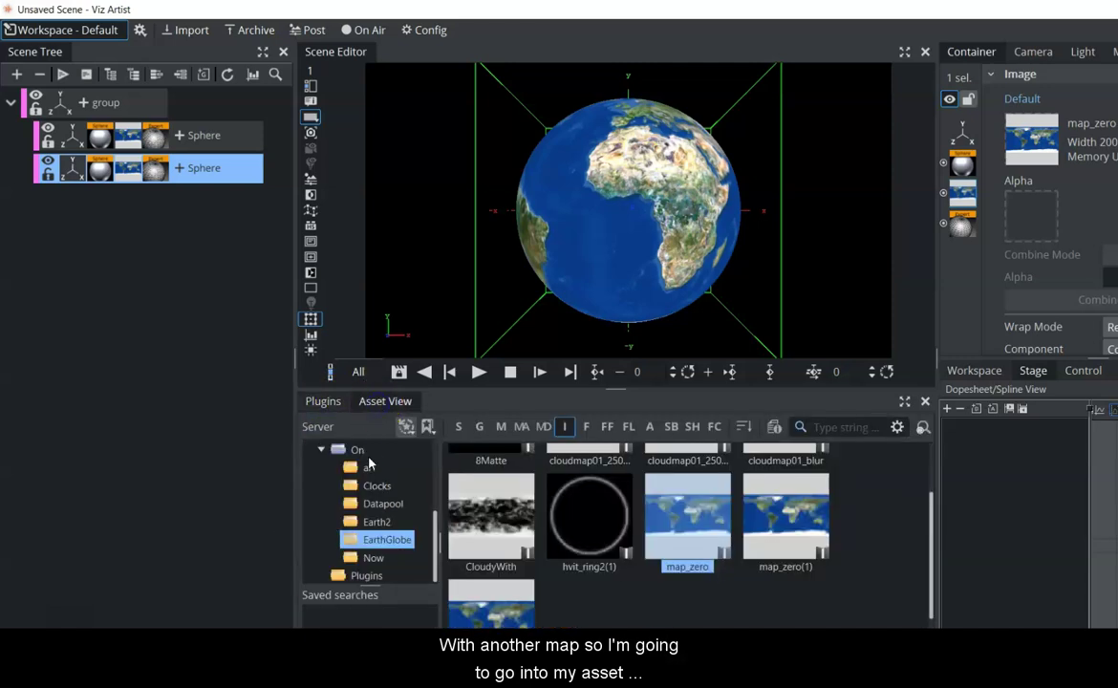
{"action": "scroll", "coordinate": [589, 564], "scroll_direction": "up", "scroll_amount": 2}
{"action": "left_click_drag", "start_coordinate": [489, 489], "coordinate": [130, 169]}
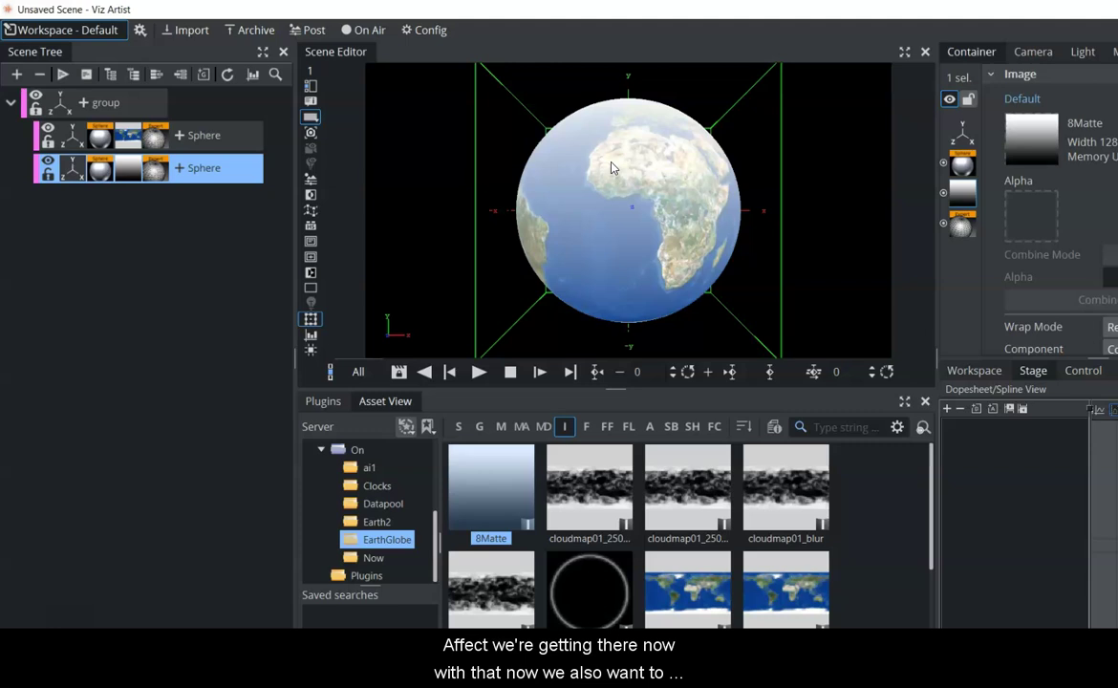
Apply the 8Matte image from the EarthGlobe folder to the topmost group container and open that texture's properties
{"action": "left_click_drag", "start_coordinate": [491, 497], "coordinate": [377, 323]}
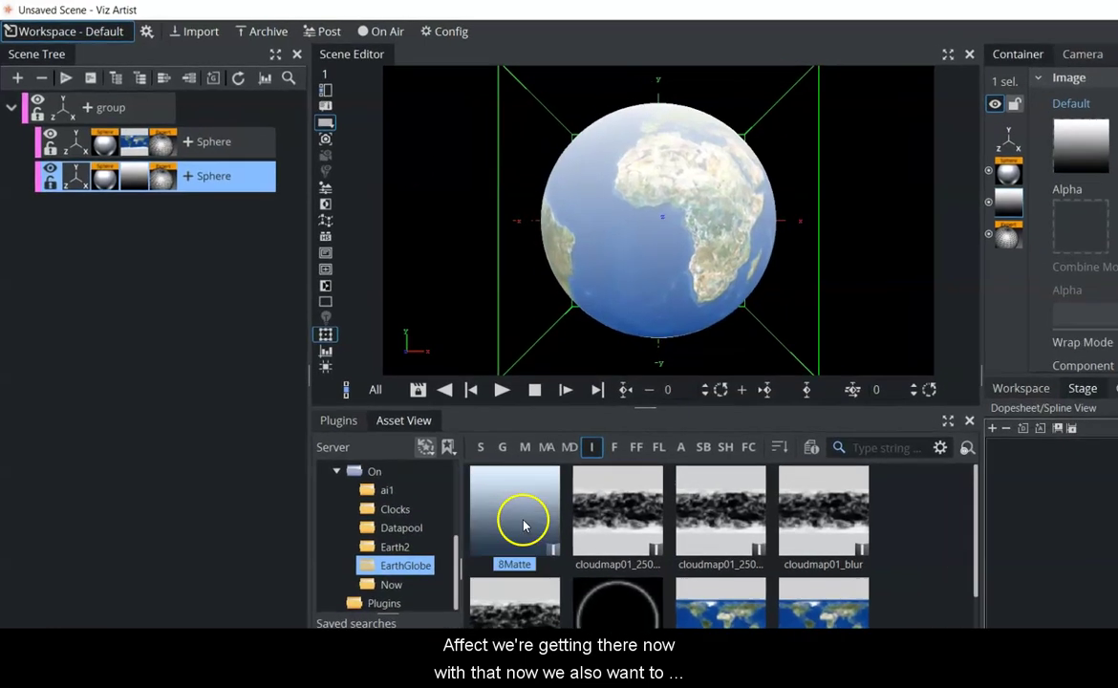
{"action": "left_click_drag", "start_coordinate": [425, 366], "coordinate": [130, 118]}
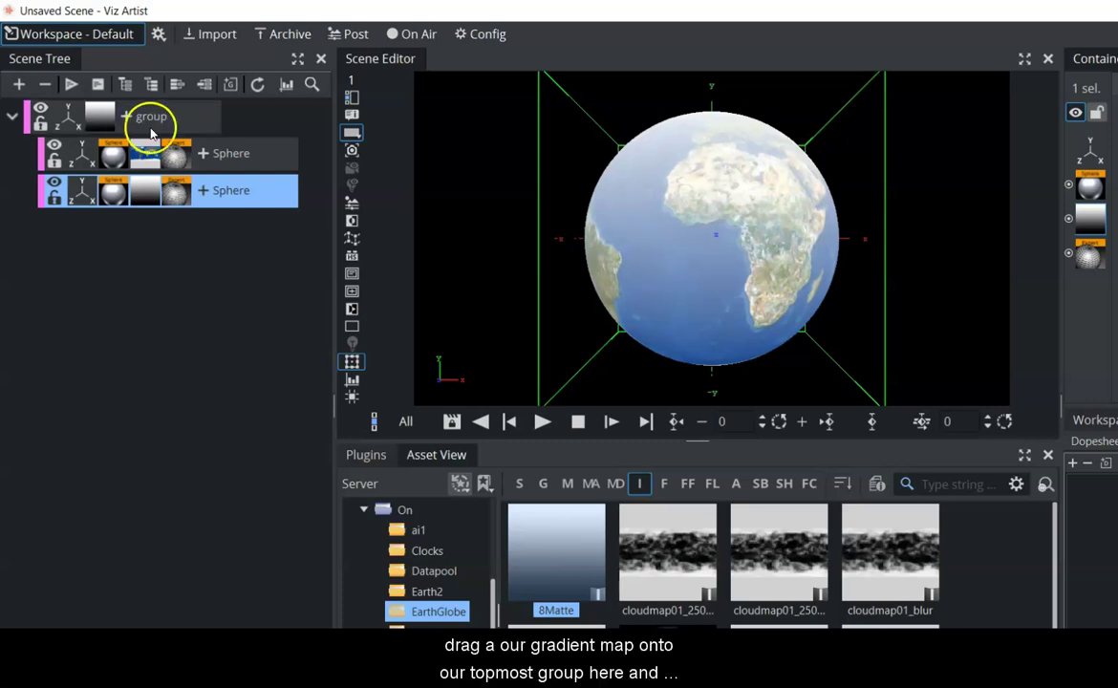
{"action": "left_click", "coordinate": [103, 118]}
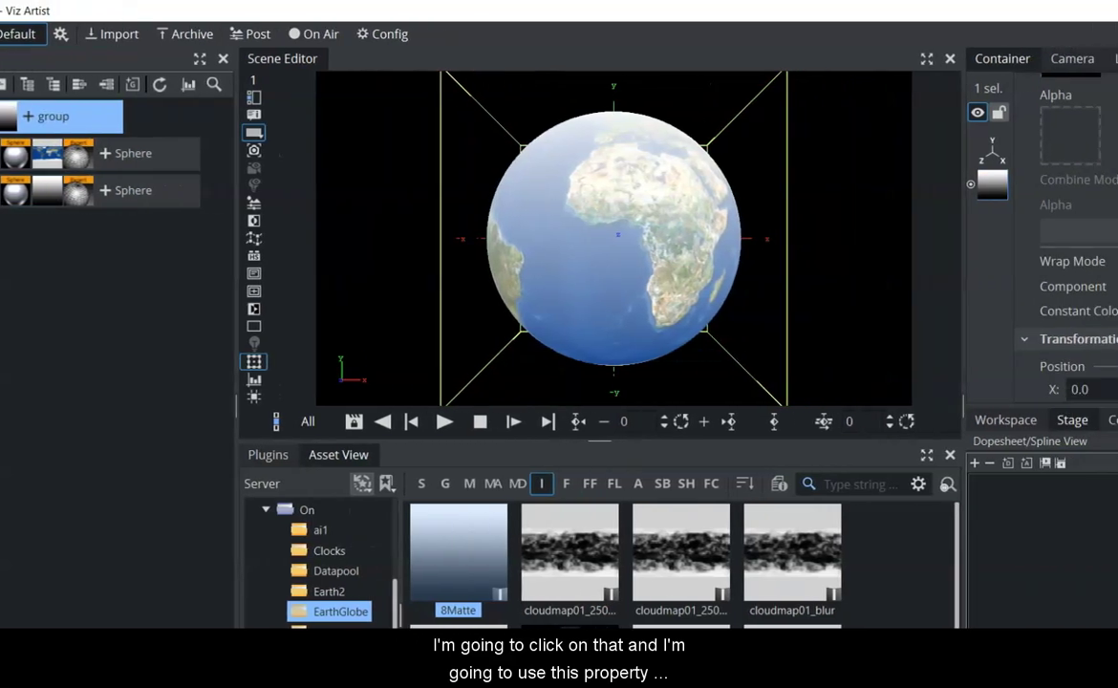
Make the group's 8Matte texture inheritable and assign it to texture unit 2 in the multitexturing settings
{"action": "left_click_drag", "start_coordinate": [1109, 143], "coordinate": [1114, 325]}
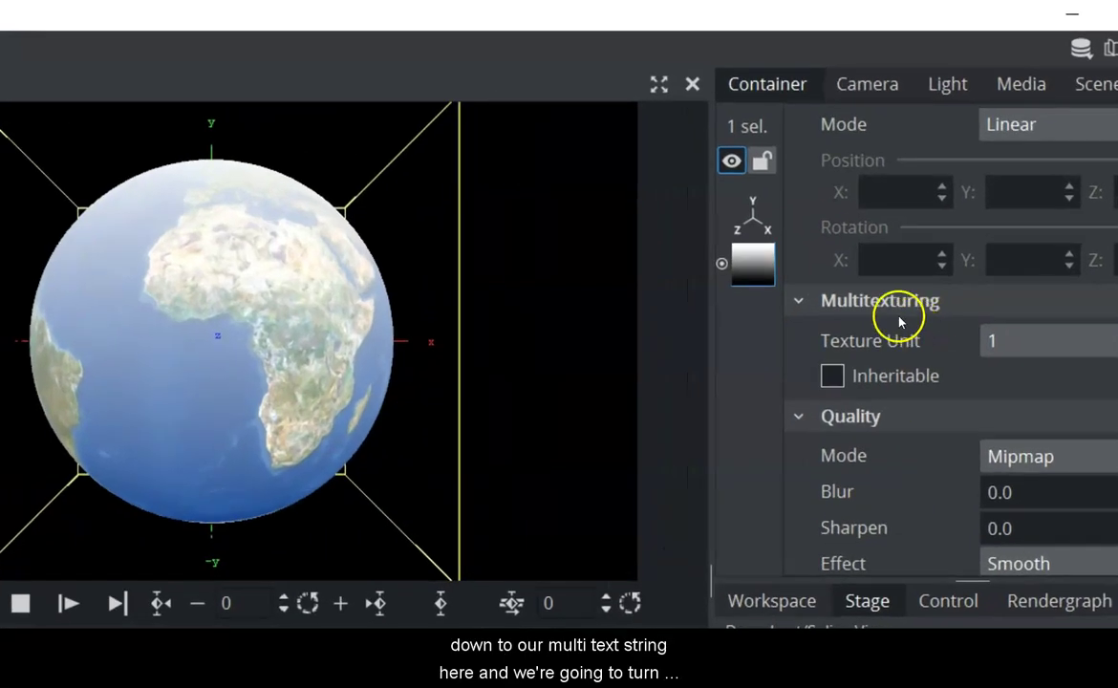
{"action": "left_click", "coordinate": [832, 377]}
{"action": "left_click", "coordinate": [1032, 342]}
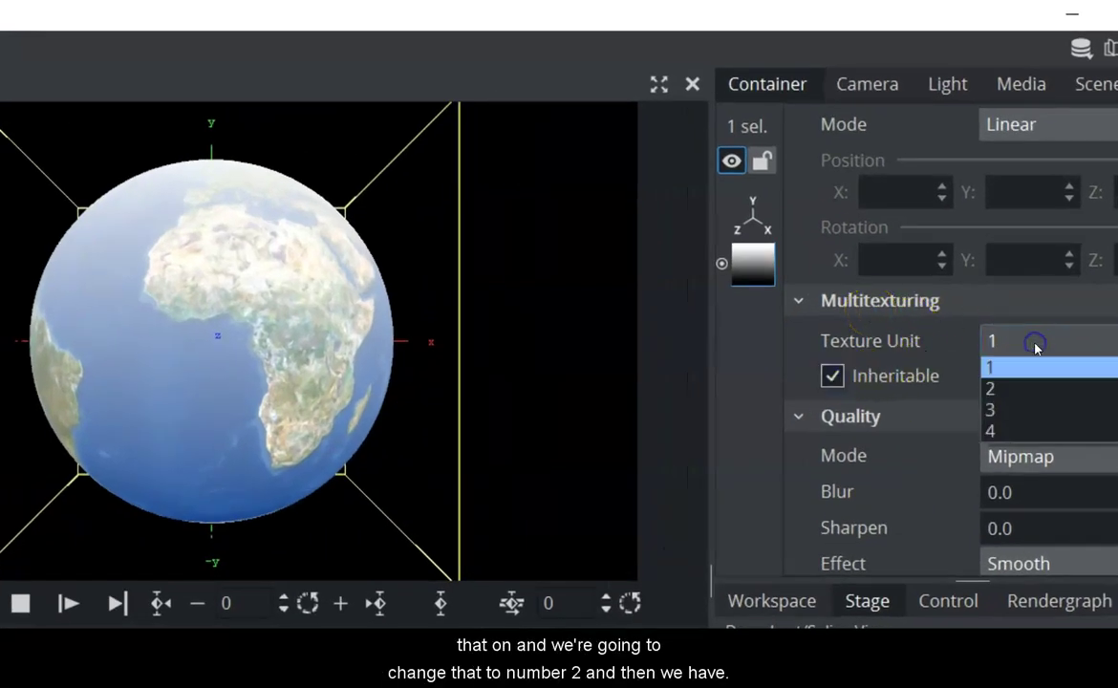
{"action": "left_click", "coordinate": [1022, 390]}
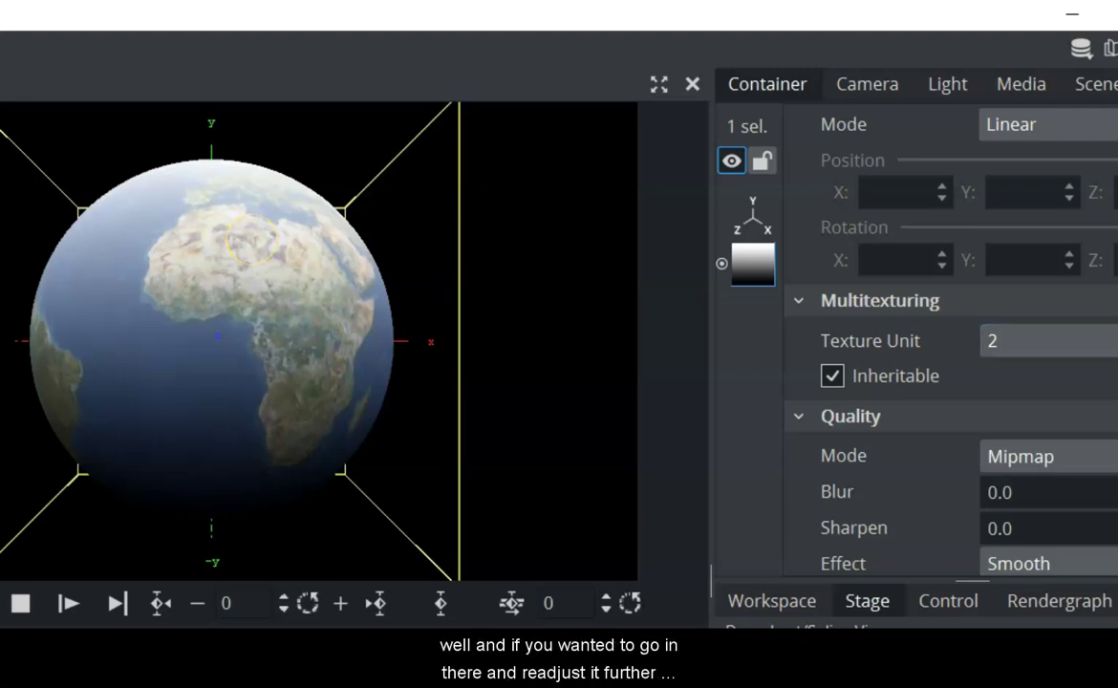
{"action": "scroll", "coordinate": [1075, 478], "scroll_direction": "down", "scroll_amount": 5}
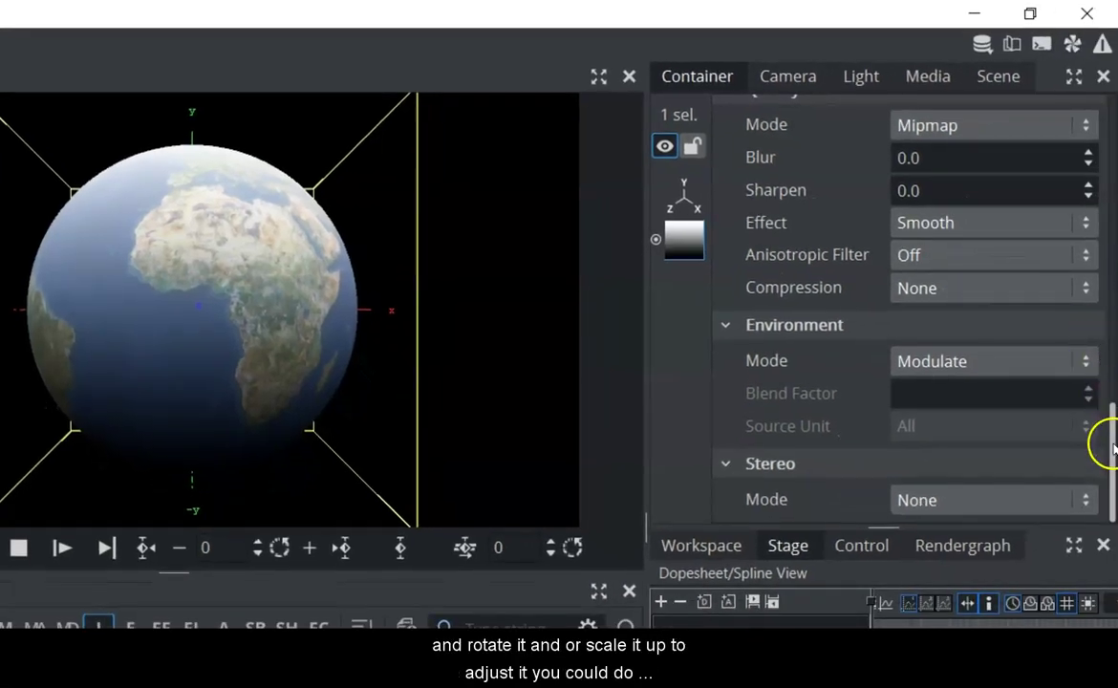
{"action": "scroll", "coordinate": [1111, 450], "scroll_direction": "up", "scroll_amount": 6}
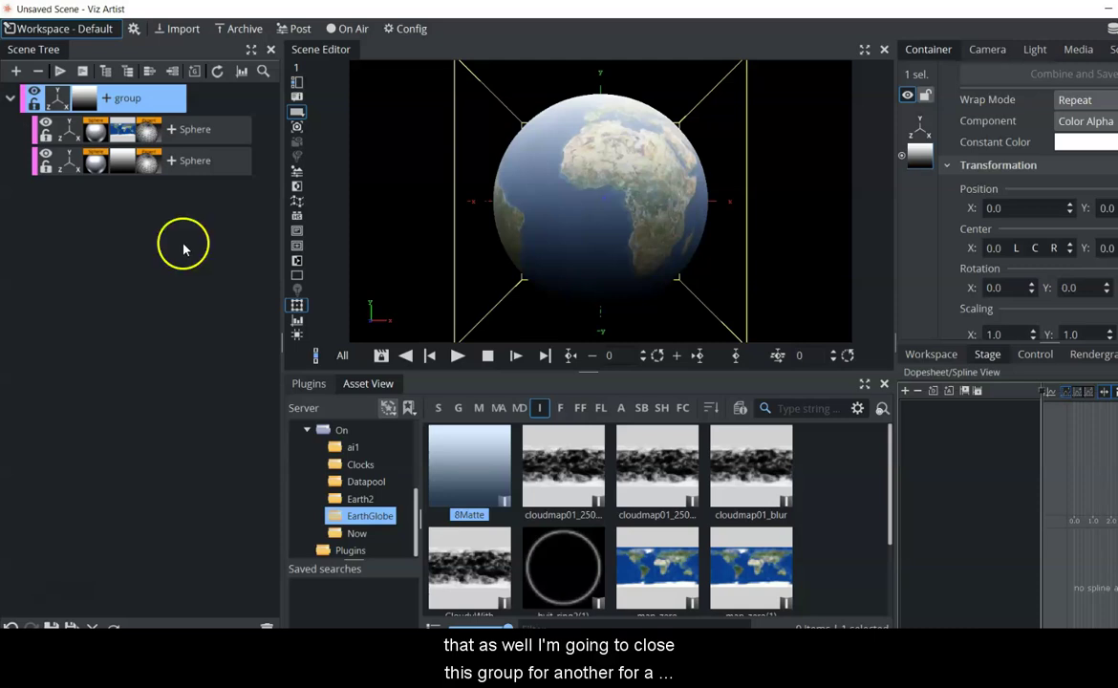
Collapse the globe group and add a new group container below it, textured with the hvit_ring2(1) image
{"action": "left_click", "coordinate": [8, 99]}
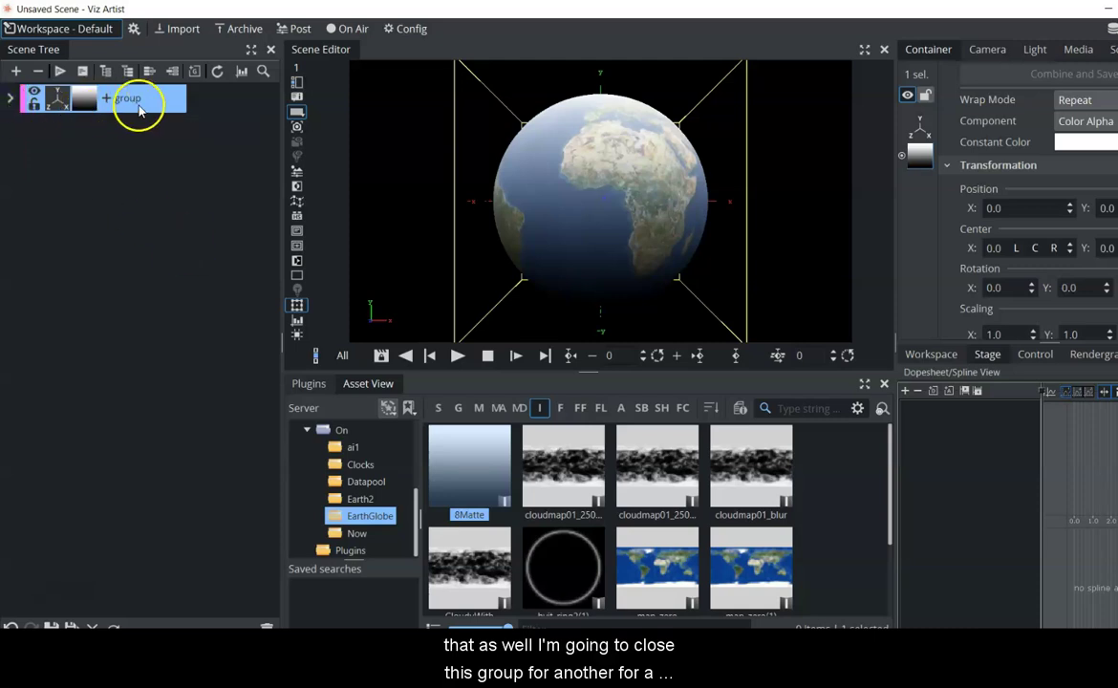
{"action": "left_click_drag", "start_coordinate": [194, 70], "coordinate": [73, 159]}
{"action": "left_click_drag", "start_coordinate": [559, 585], "coordinate": [194, 241]}
{"action": "mouse_move", "coordinate": [119, 153]}
{"action": "left_mouse_down"}
{"action": "mouse_move", "coordinate": [100, 129]}
{"action": "mouse_move", "coordinate": [108, 139]}
{"action": "left_mouse_up"}
{"action": "left_click", "coordinate": [83, 137]}
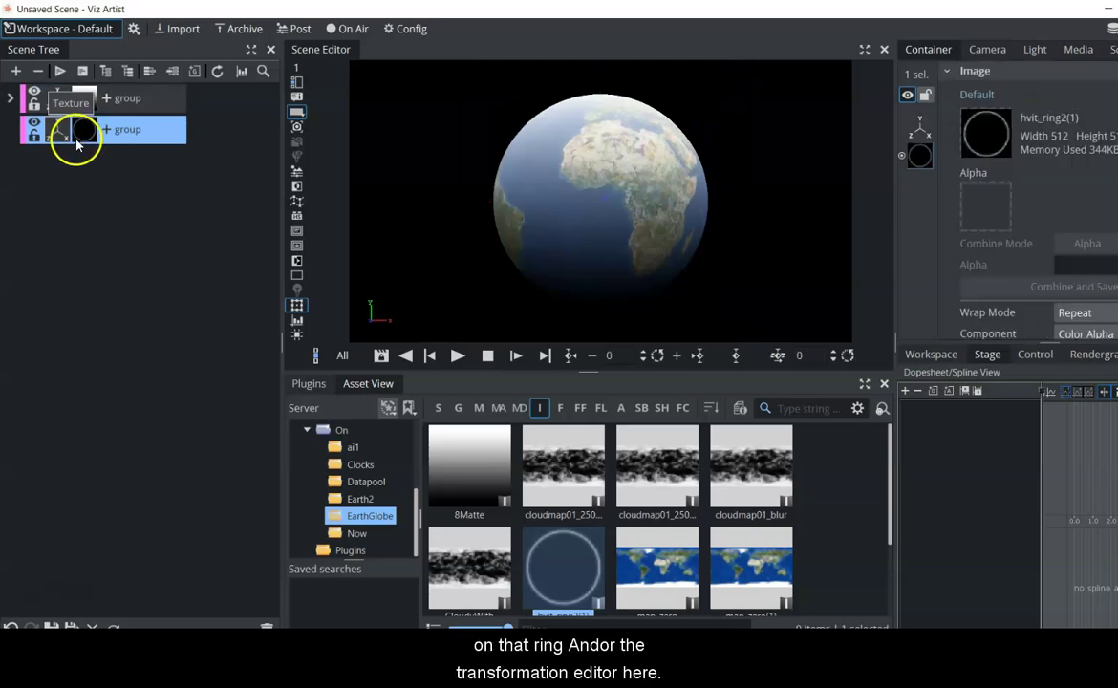
Scale the ring container to 3.61 with locked proportions so the ring surrounds the globe
{"action": "left_click", "coordinate": [60, 130]}
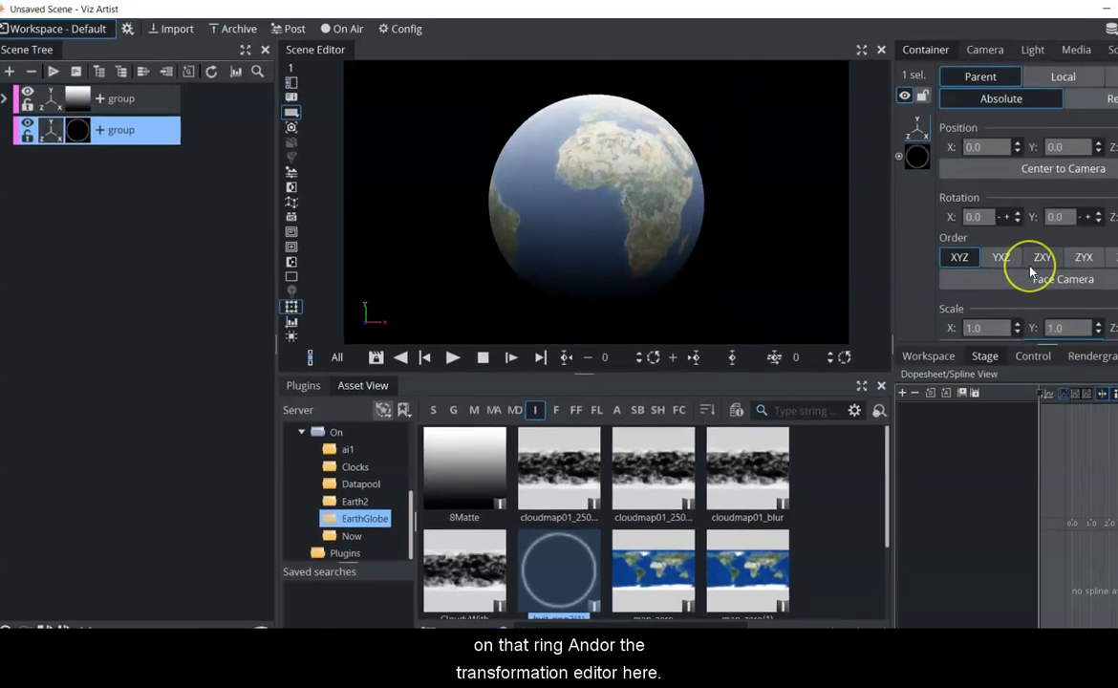
{"action": "scroll", "coordinate": [1023, 266], "scroll_direction": "down", "scroll_amount": 2}
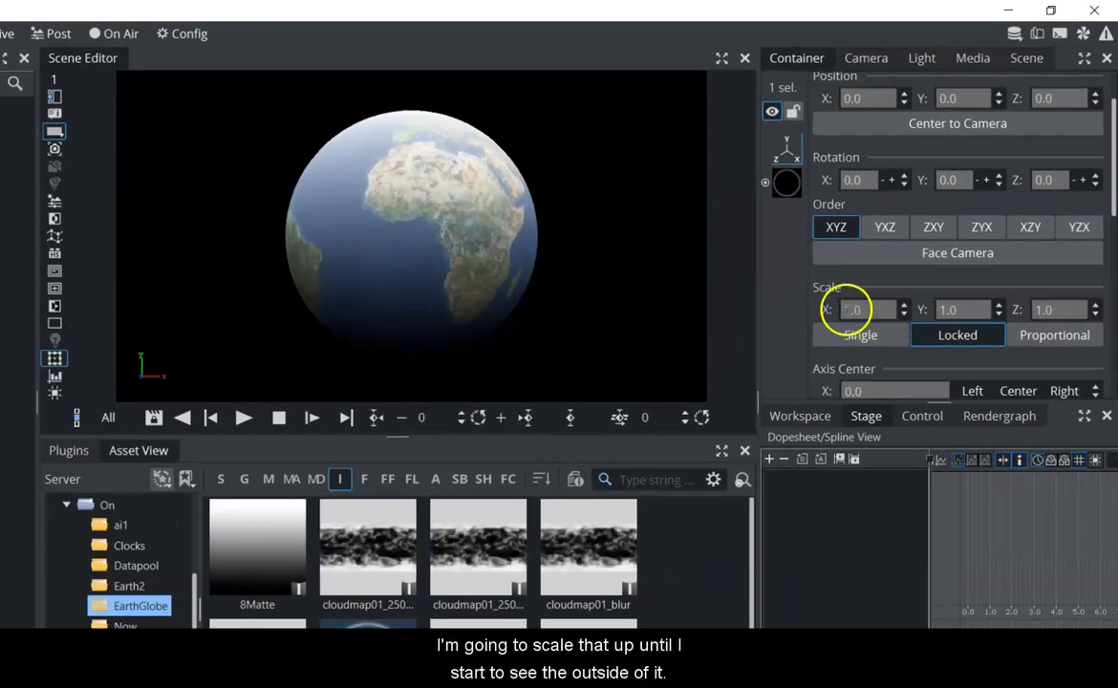
{"action": "left_click_drag", "start_coordinate": [846, 309], "coordinate": [848, 309]}
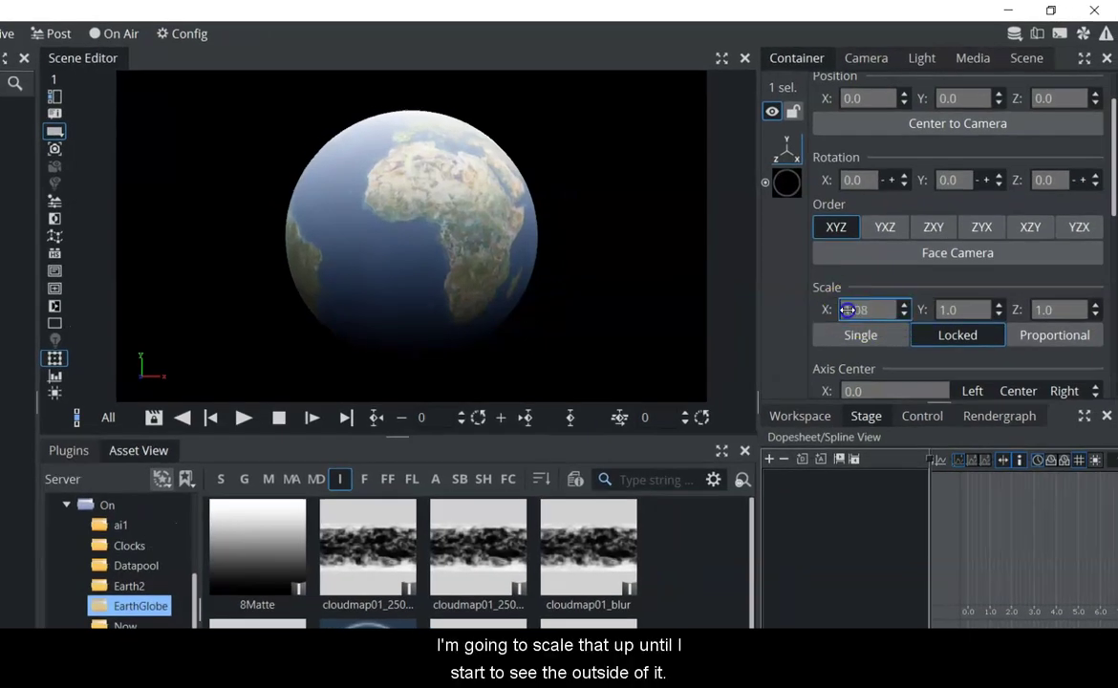
{"action": "left_click_drag", "start_coordinate": [975, 304], "coordinate": [1084, 291]}
Add the Look at plugin from the Global category to the ring container
{"action": "left_click", "coordinate": [68, 450]}
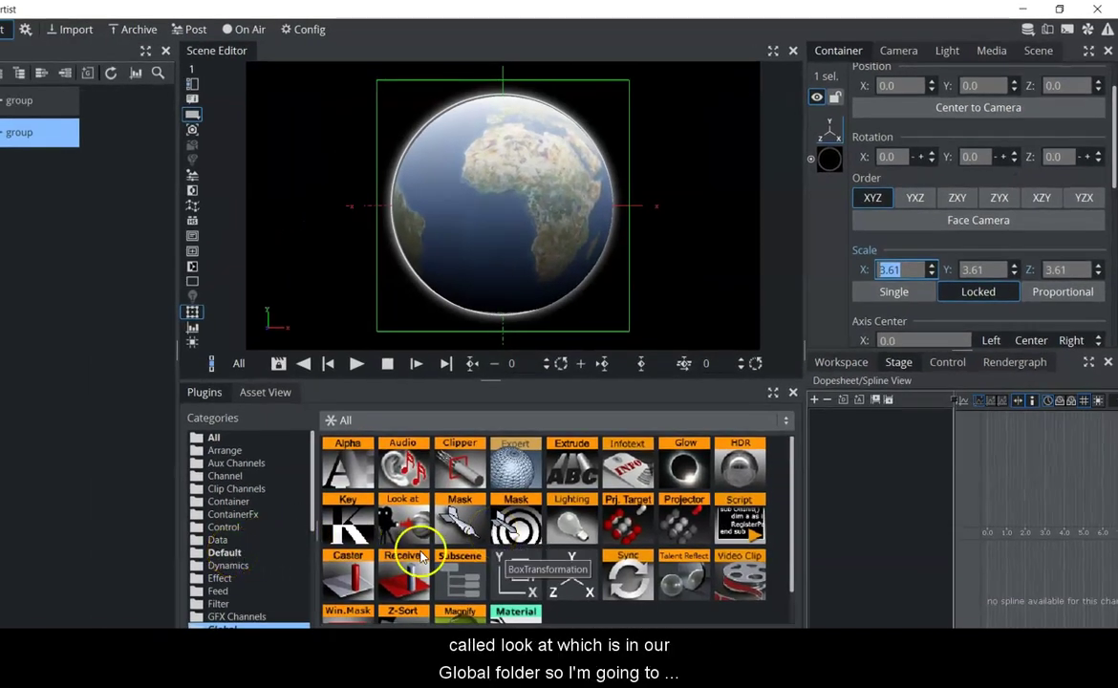
{"action": "left_click_drag", "start_coordinate": [386, 517], "coordinate": [171, 263]}
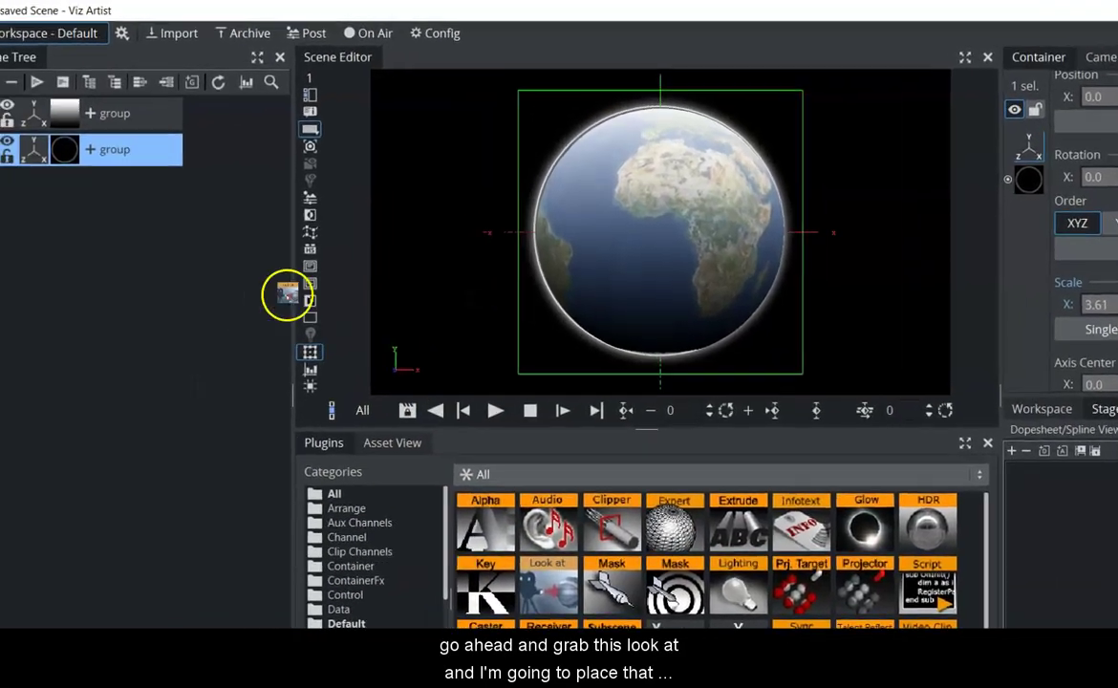
{"action": "left_click_drag", "start_coordinate": [287, 296], "coordinate": [134, 160]}
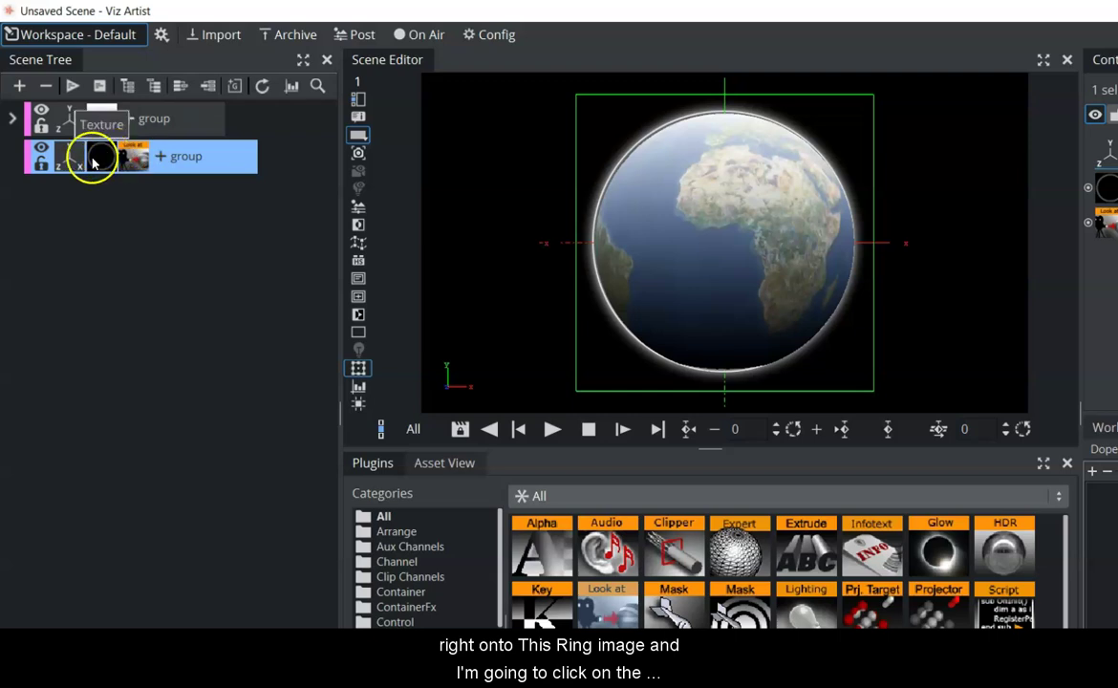
Set the auto rotation of the ring's Look at plugin to Billboard
{"action": "left_click", "coordinate": [132, 168]}
{"action": "left_click", "coordinate": [1108, 220]}
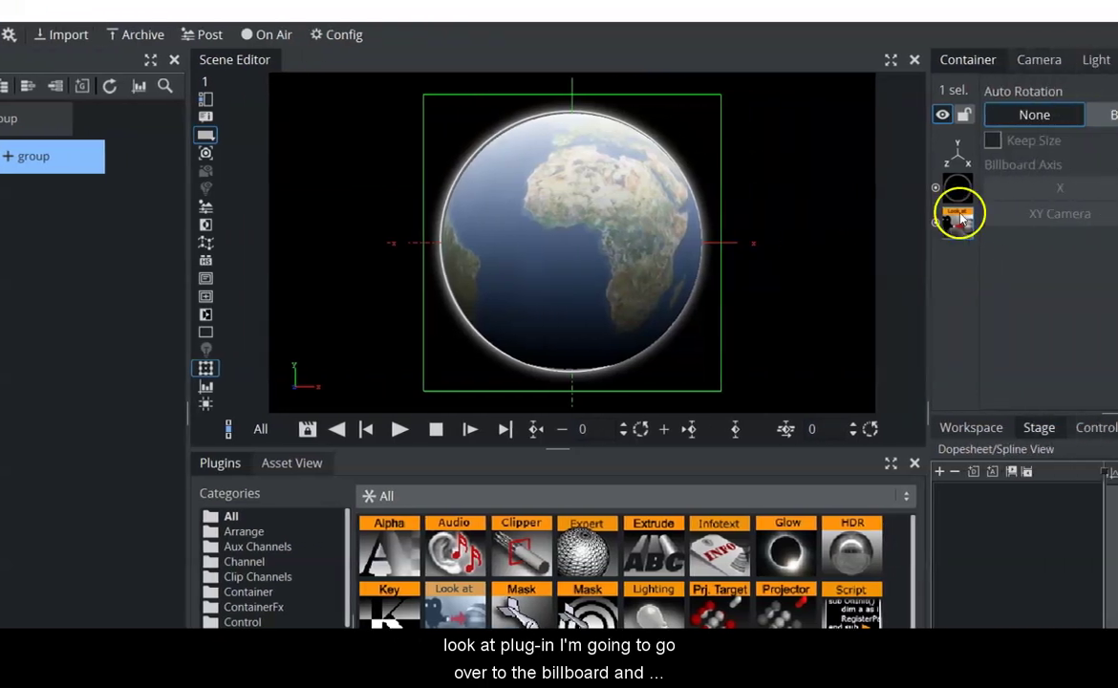
{"action": "left_click", "coordinate": [949, 116]}
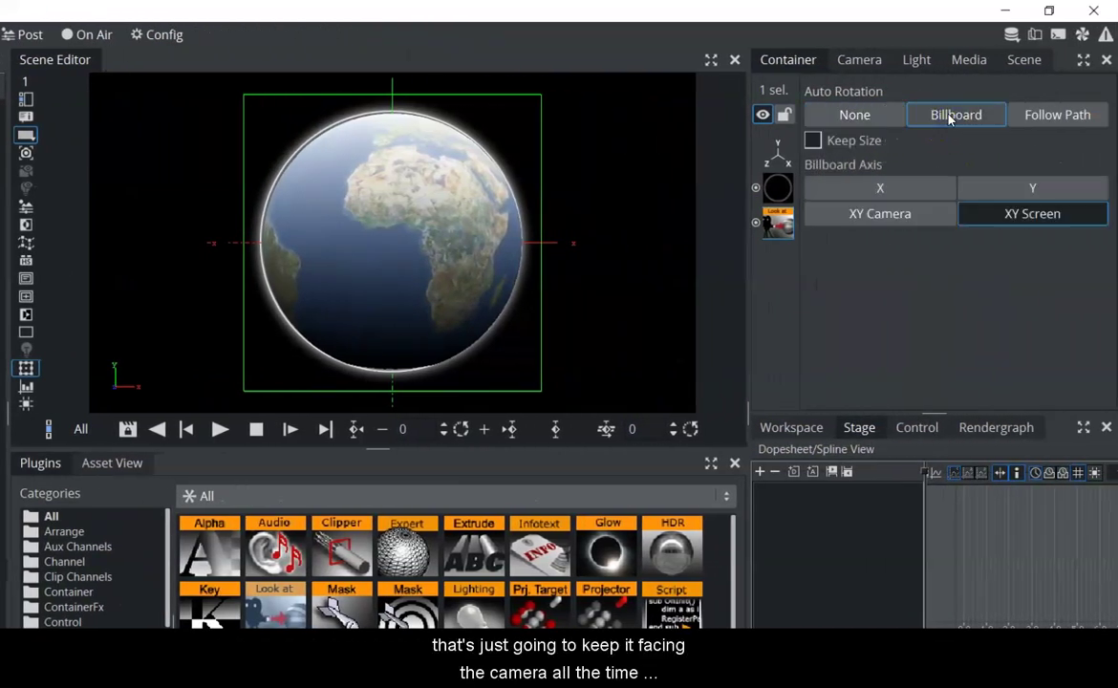
{"action": "left_click", "coordinate": [915, 321]}
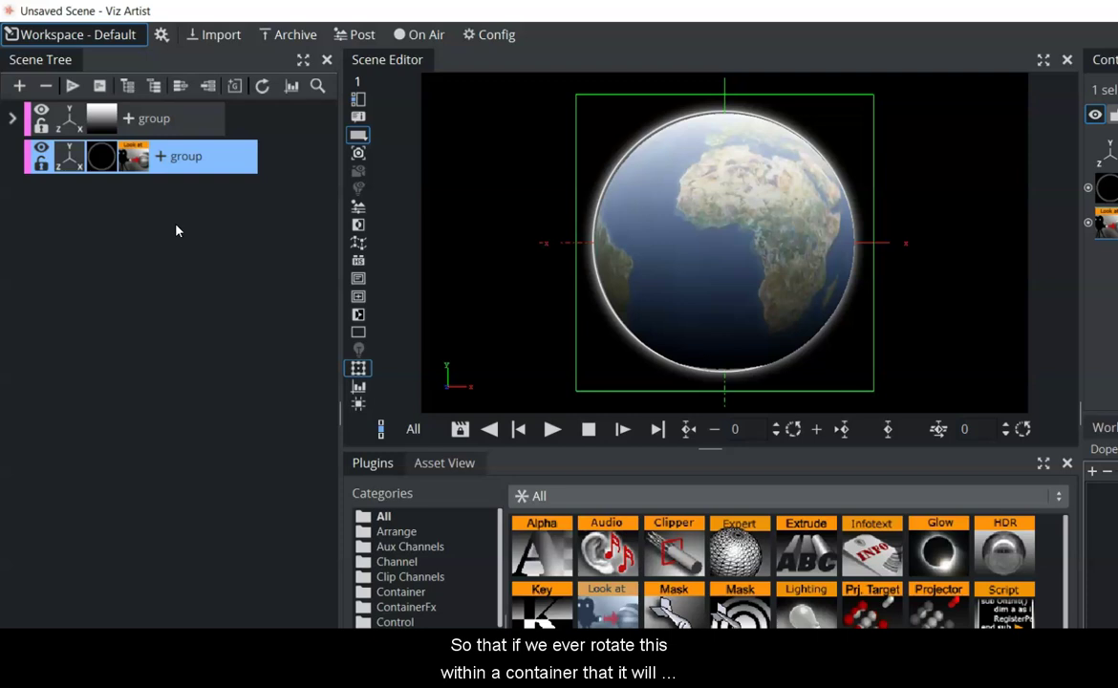
Group the globe group and the ring container together under a new parent group
{"action": "left_click", "coordinate": [178, 156]}
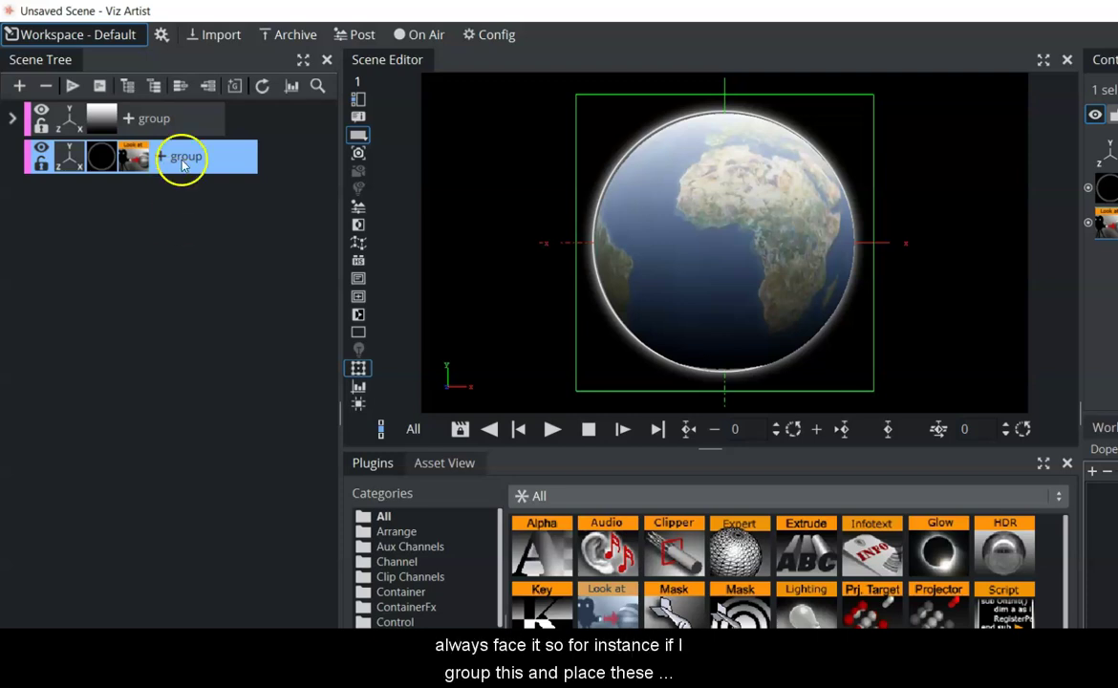
{"action": "left_click", "coordinate": [178, 118], "text": "ctrl"}
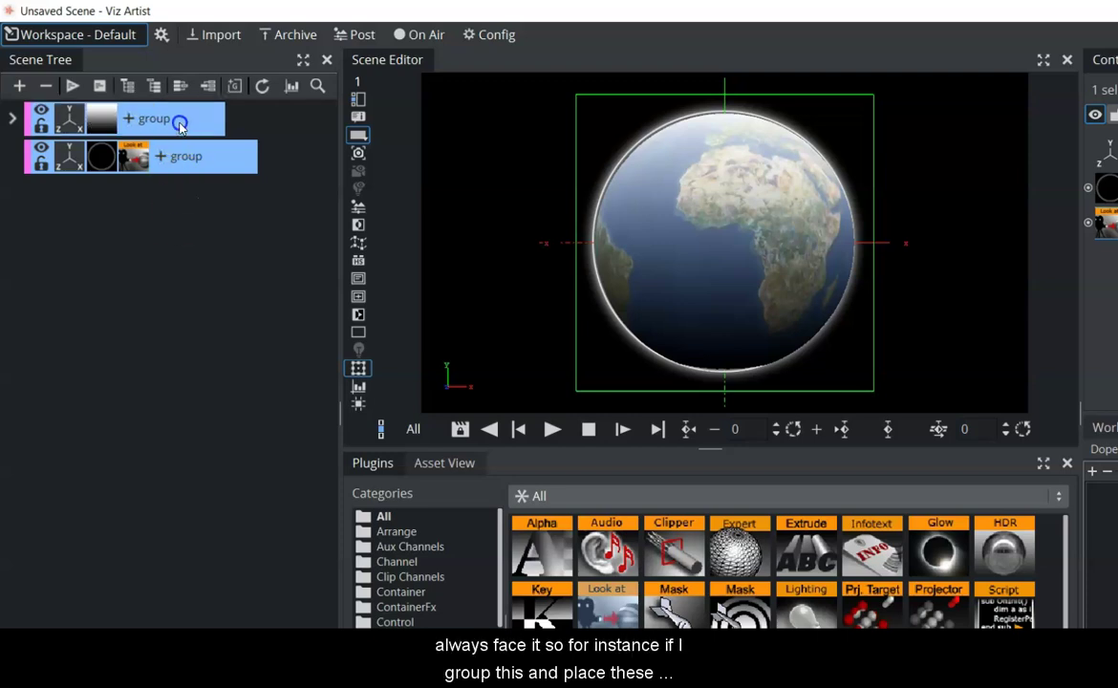
{"action": "left_click", "coordinate": [234, 87]}
{"action": "left_click", "coordinate": [145, 121]}
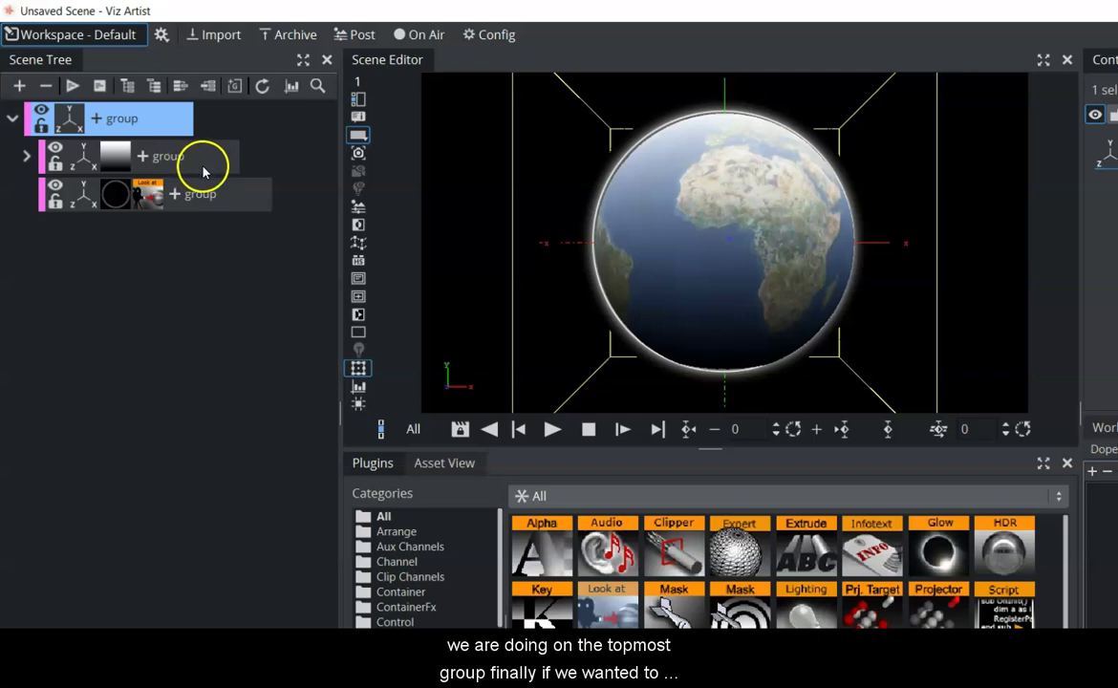
Duplicate the globe group inside the parent group and expand the lower of the two globe groups
{"action": "left_click_drag", "start_coordinate": [198, 164], "coordinate": [173, 179]}
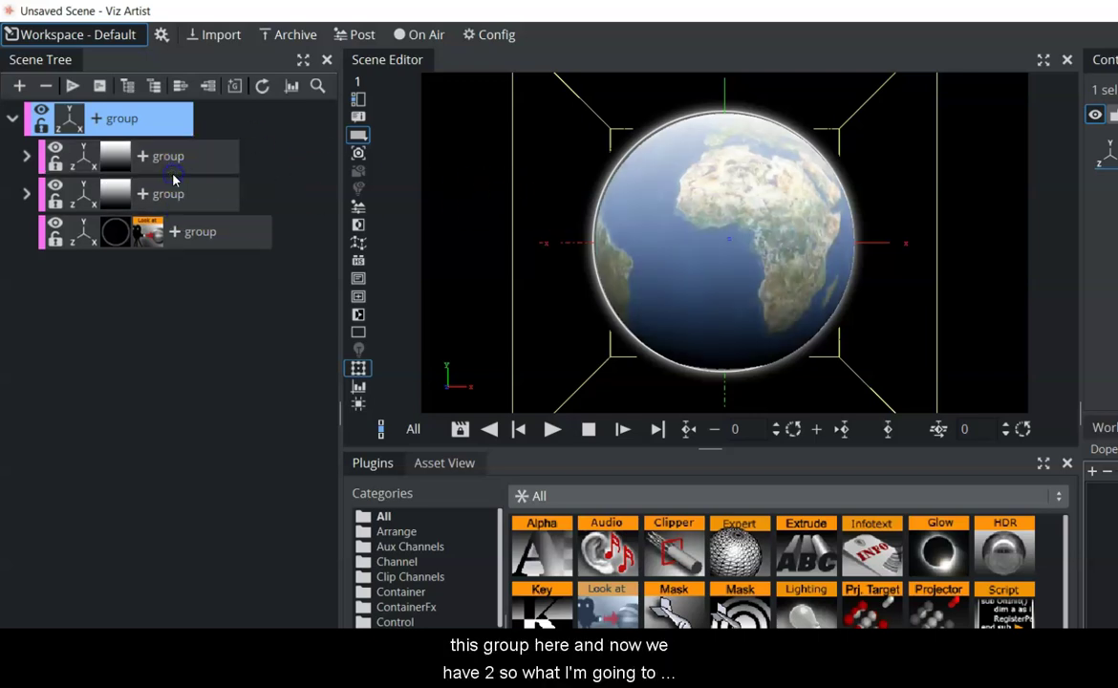
{"action": "left_click", "coordinate": [27, 193]}
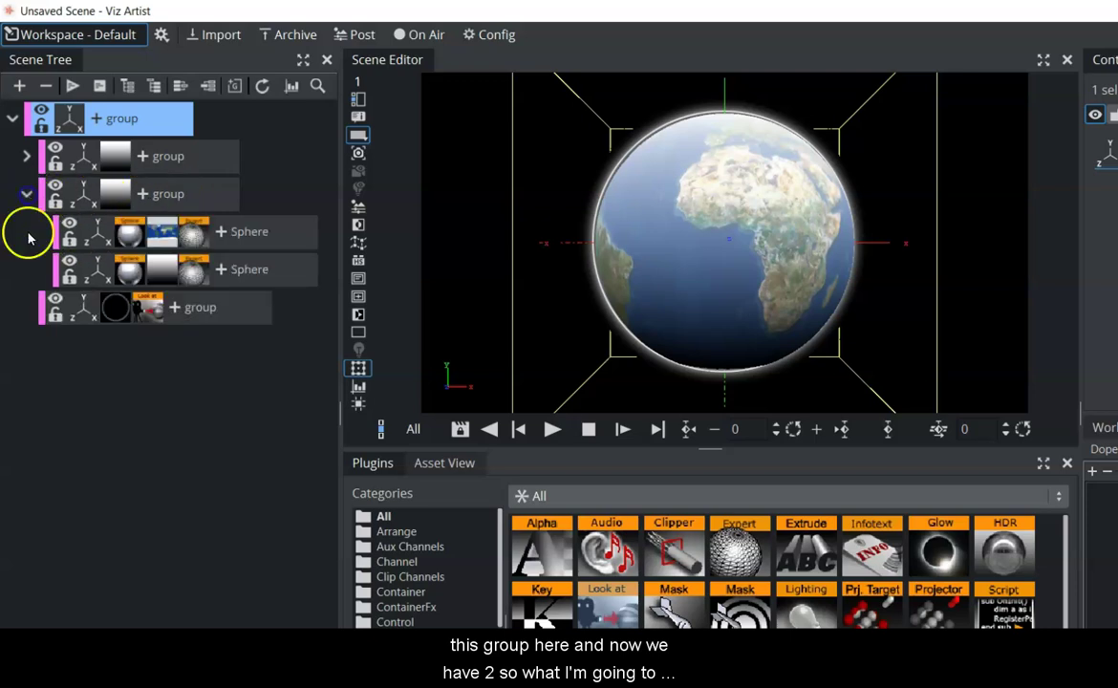
Replace the map_zero texture on the expanded group's first sphere with the first cloudmap01 image from the EarthGlobe folder
{"action": "left_click", "coordinate": [155, 239]}
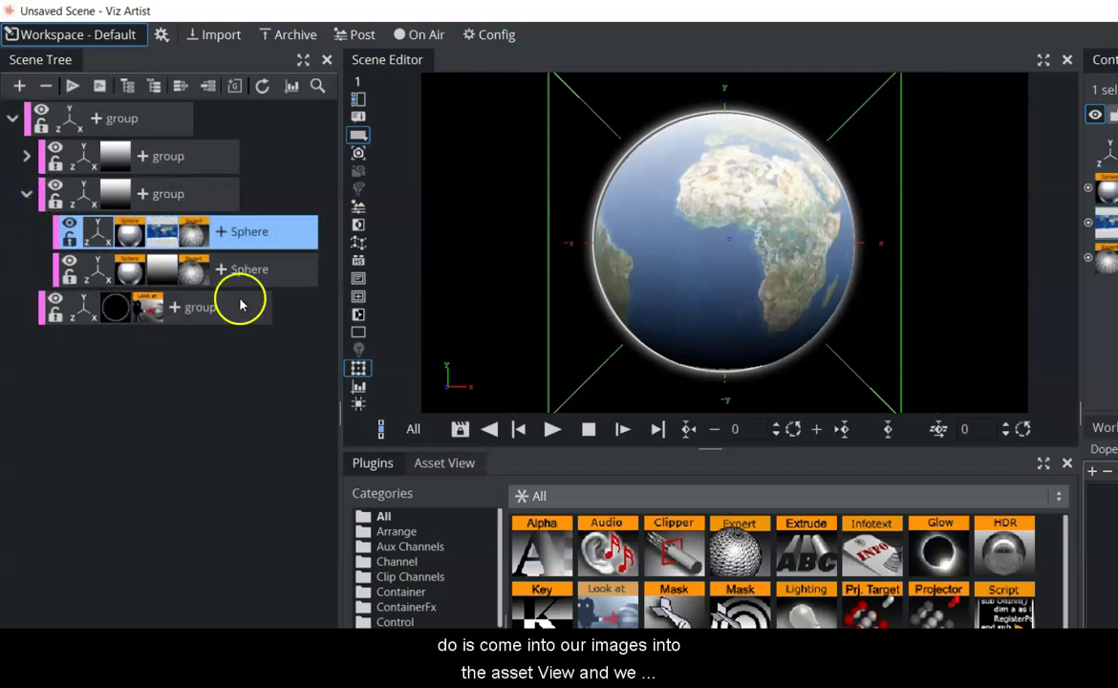
{"action": "left_click", "coordinate": [442, 464]}
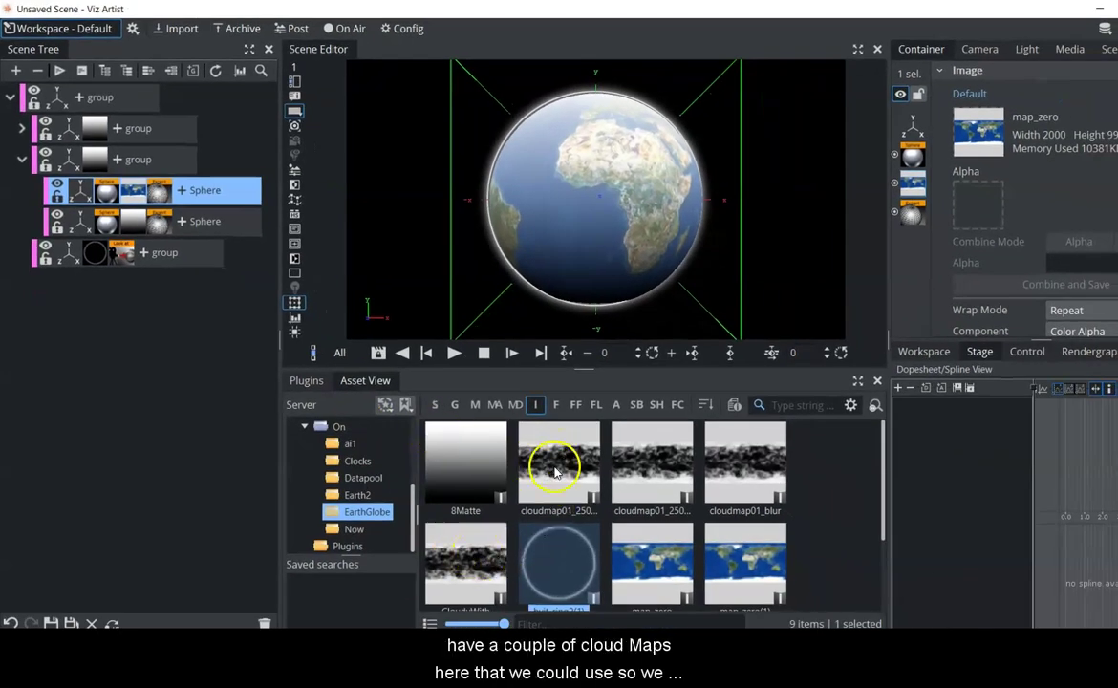
{"action": "left_click_drag", "start_coordinate": [557, 467], "coordinate": [134, 191]}
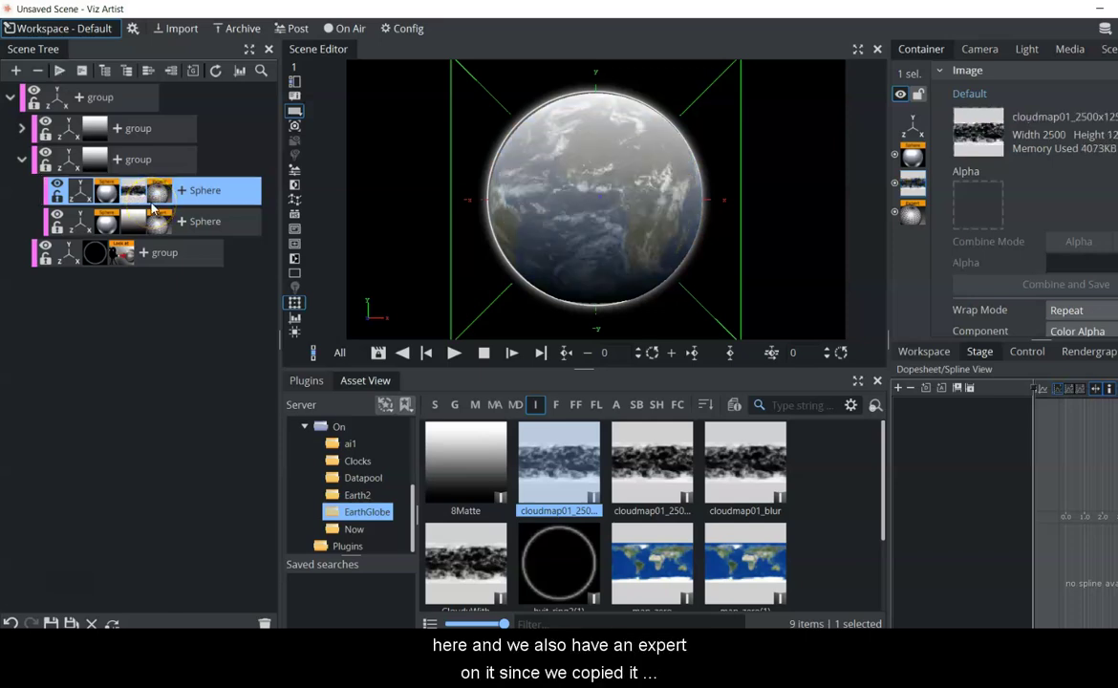
Set the render mode of the cloud sphere's Expert plugin to Add
{"action": "left_click", "coordinate": [156, 193]}
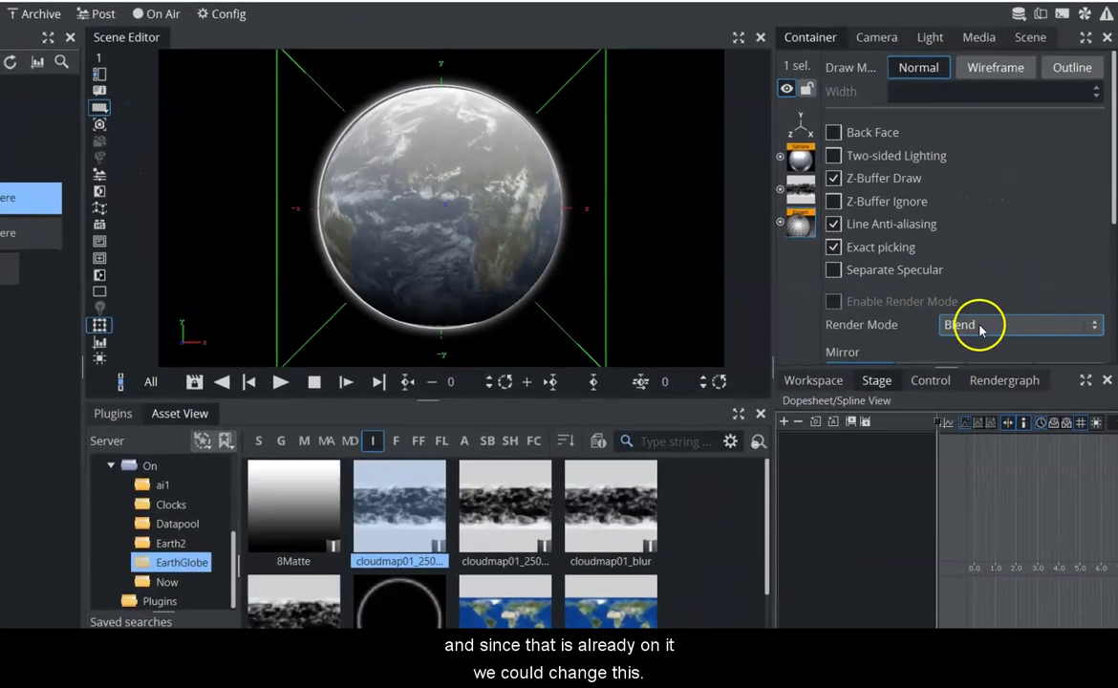
{"action": "left_click", "coordinate": [1068, 304]}
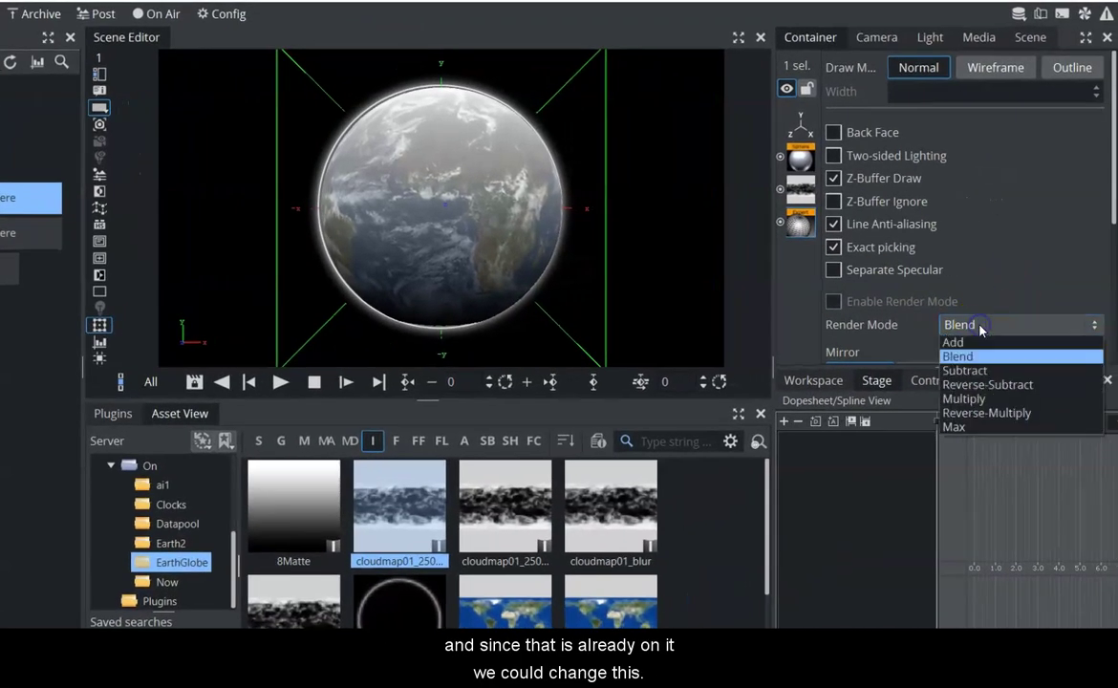
{"action": "left_click", "coordinate": [973, 342]}
{"action": "left_click", "coordinate": [973, 325]}
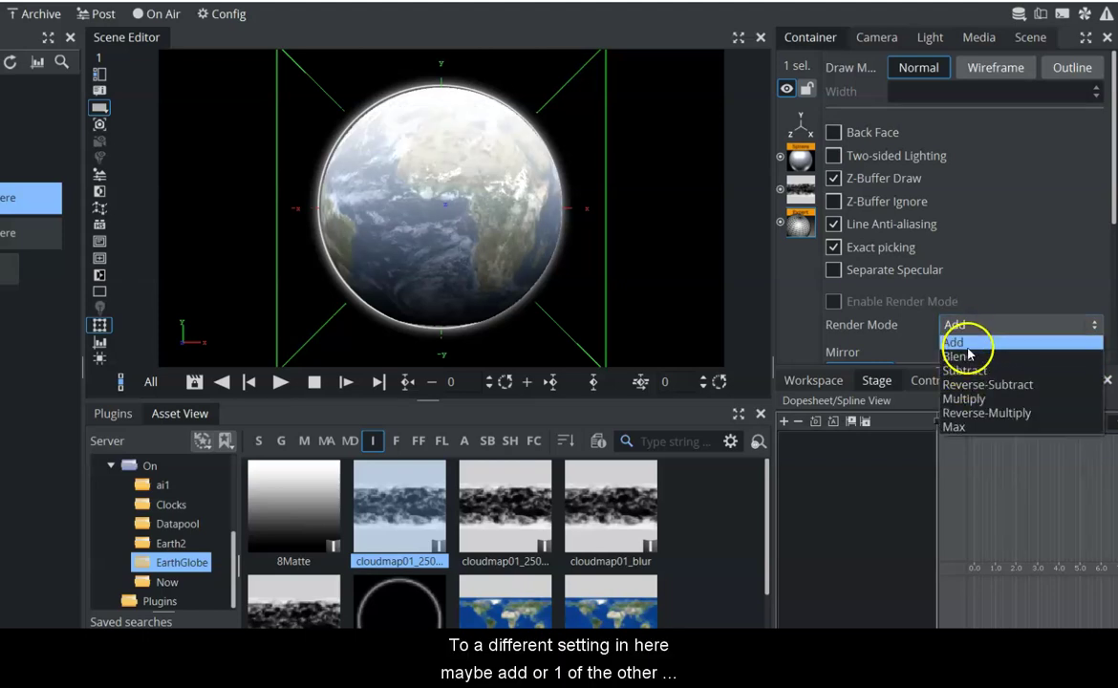
{"action": "left_click", "coordinate": [988, 318]}
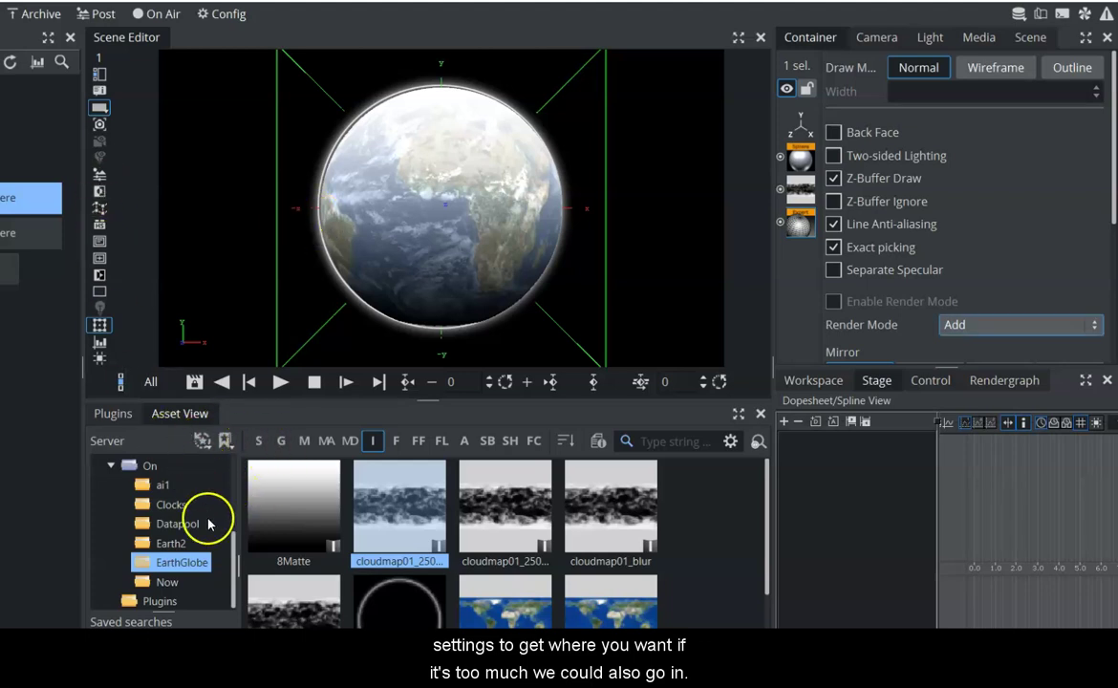
Add the Alpha plugin to the cloud sphere and slightly reduce its alpha value
{"action": "left_click", "coordinate": [115, 413]}
{"action": "left_click_drag", "start_coordinate": [253, 516], "coordinate": [0, 200]}
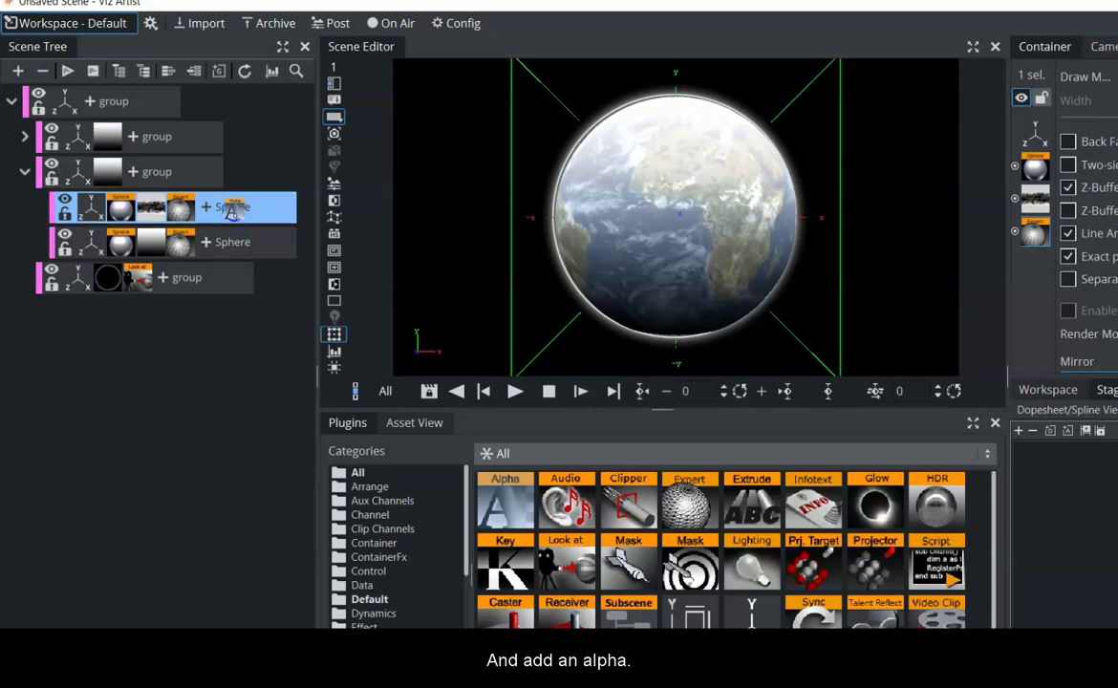
{"action": "left_click_drag", "start_coordinate": [232, 210], "coordinate": [187, 208]}
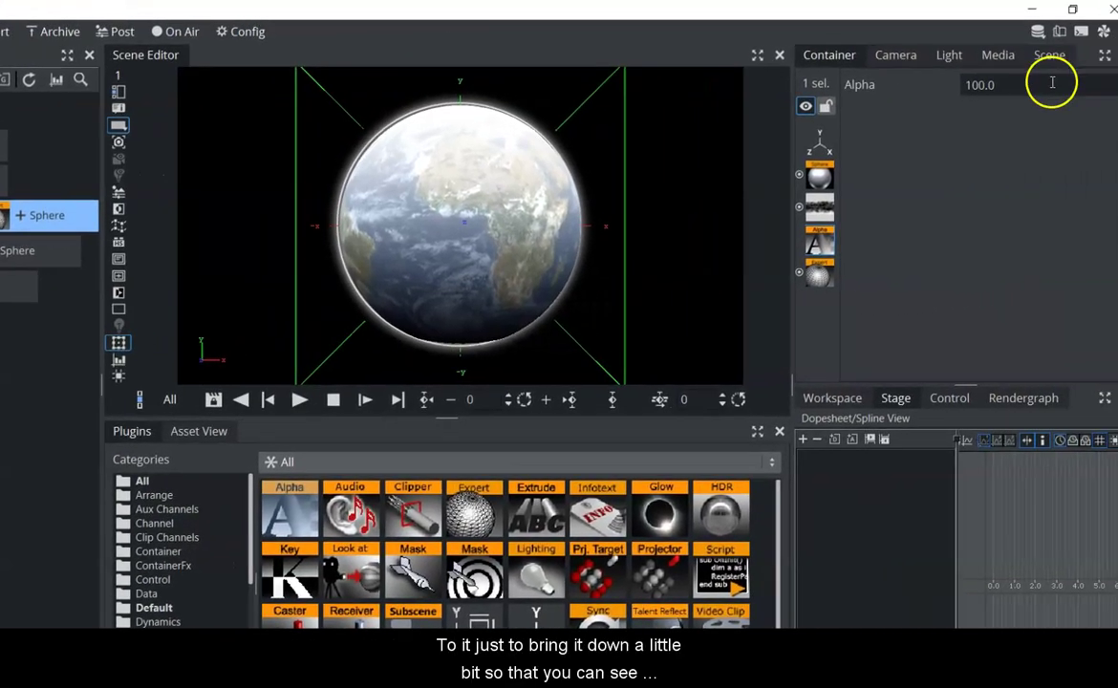
{"action": "left_click_drag", "start_coordinate": [1051, 80], "coordinate": [1017, 85]}
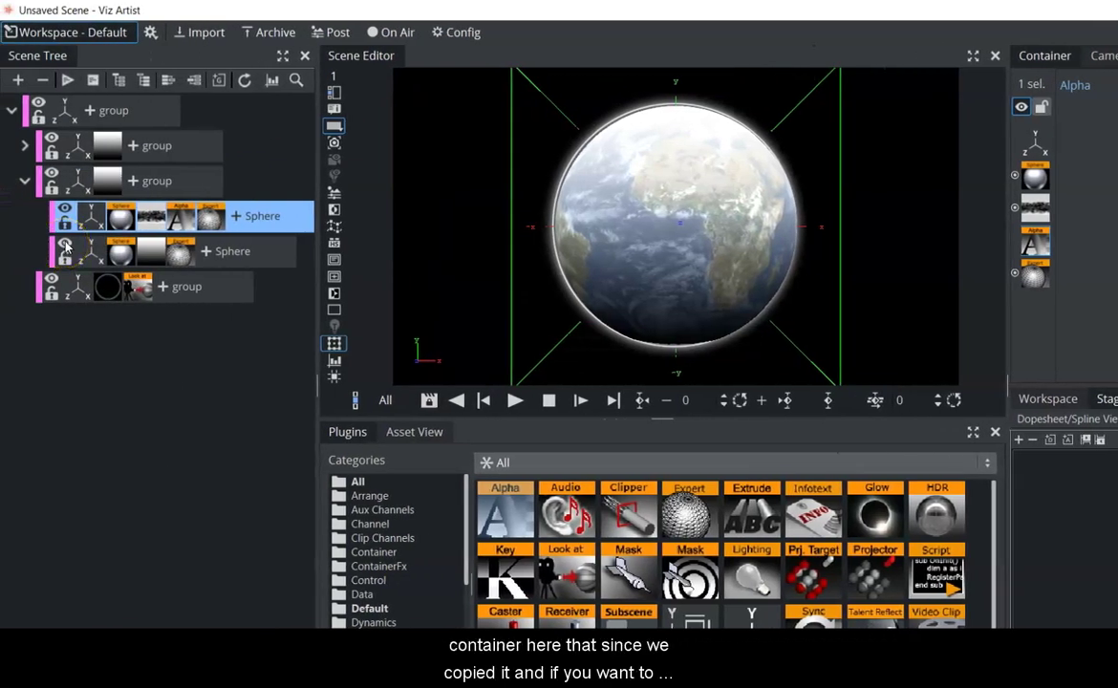
Hide the 8Matte-textured sphere in the cloud group
{"action": "left_click", "coordinate": [65, 246]}
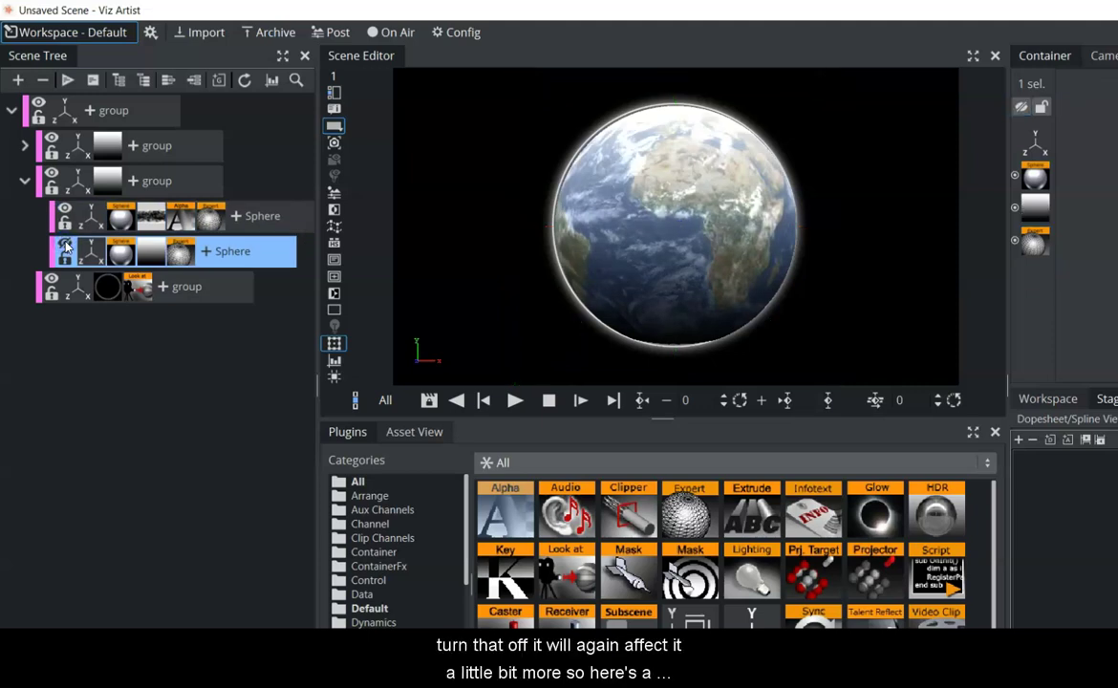
Scale the top-level group uniformly to 1.18
{"action": "left_click", "coordinate": [70, 112]}
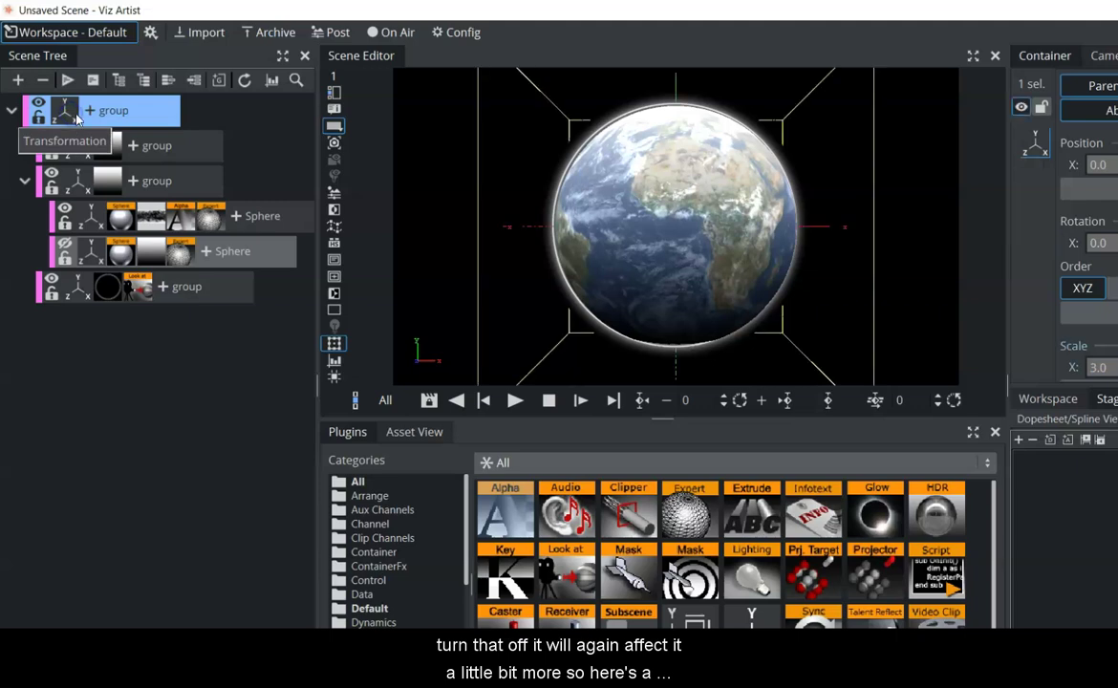
{"action": "left_click_drag", "start_coordinate": [1090, 370], "coordinate": [1109, 364]}
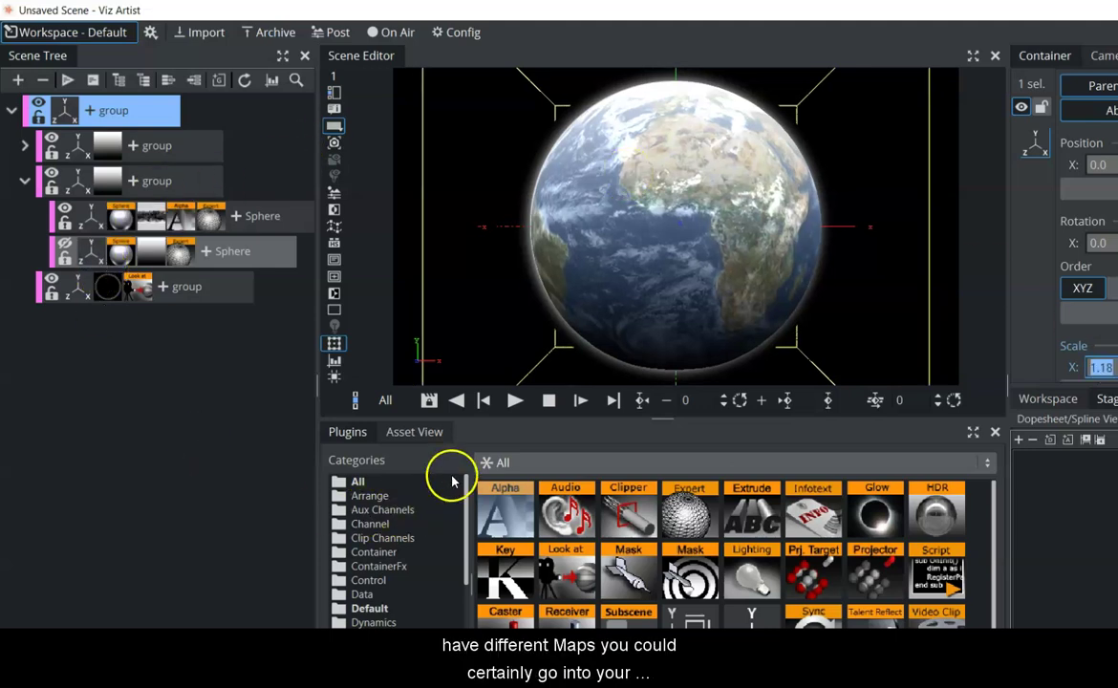
Replace the earth map on the first group's sphere with the grey image below Clouds in the Earth2 folder, and hide the cloud group
{"action": "left_click", "coordinate": [414, 432]}
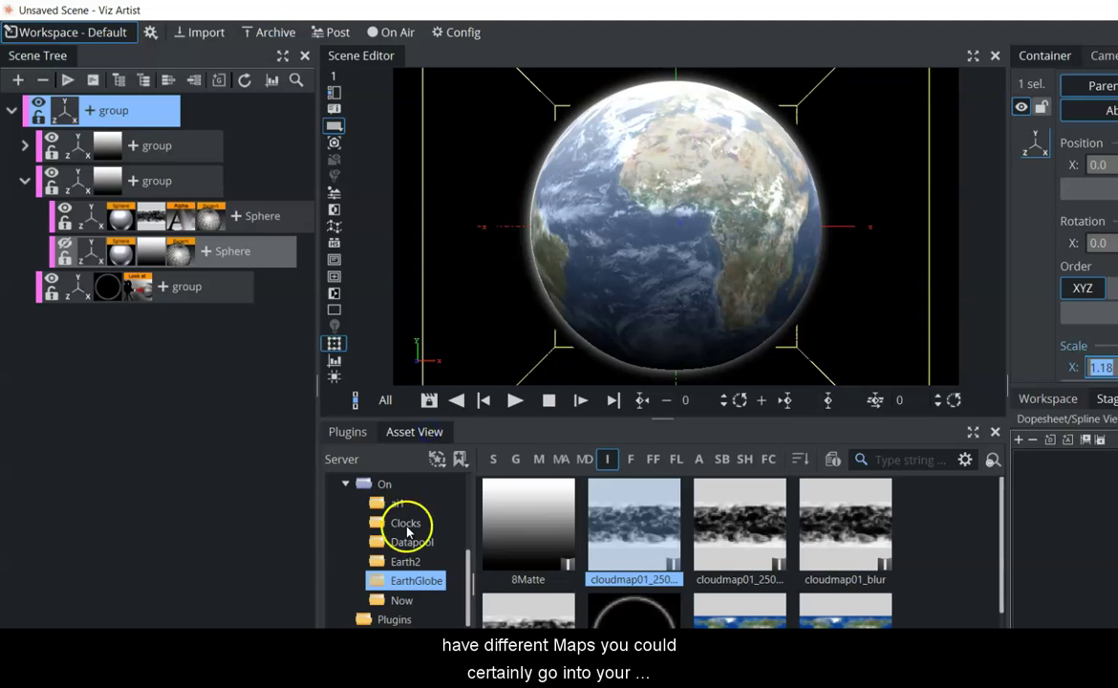
{"action": "left_click", "coordinate": [406, 562]}
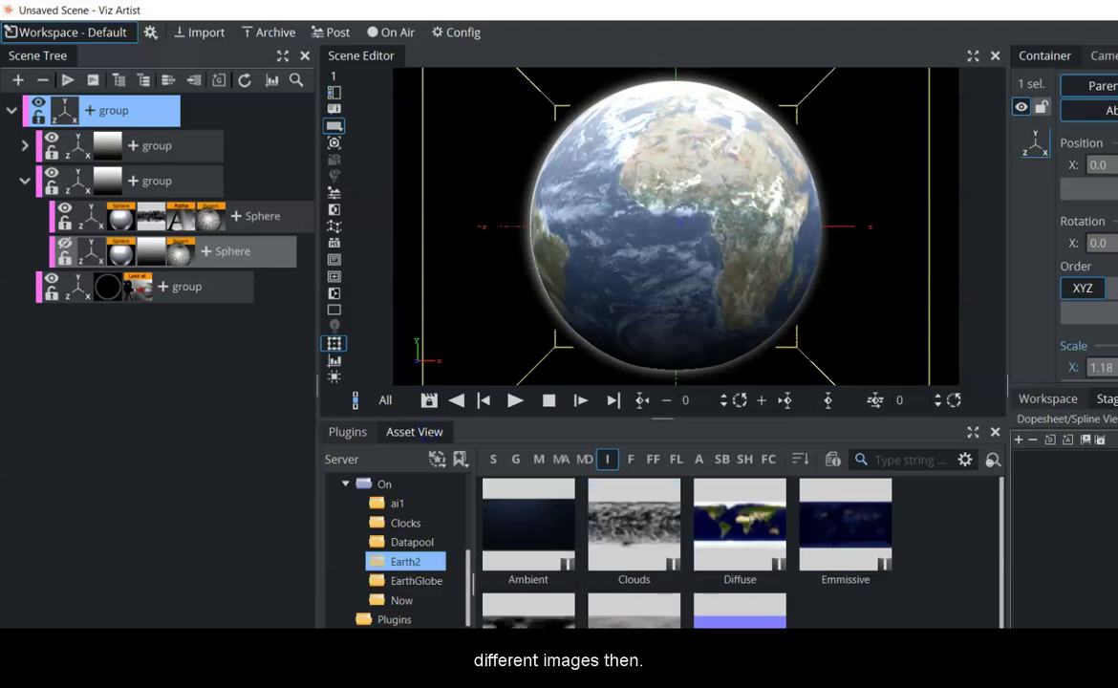
{"action": "left_click", "coordinate": [25, 145]}
{"action": "left_click", "coordinate": [148, 175]}
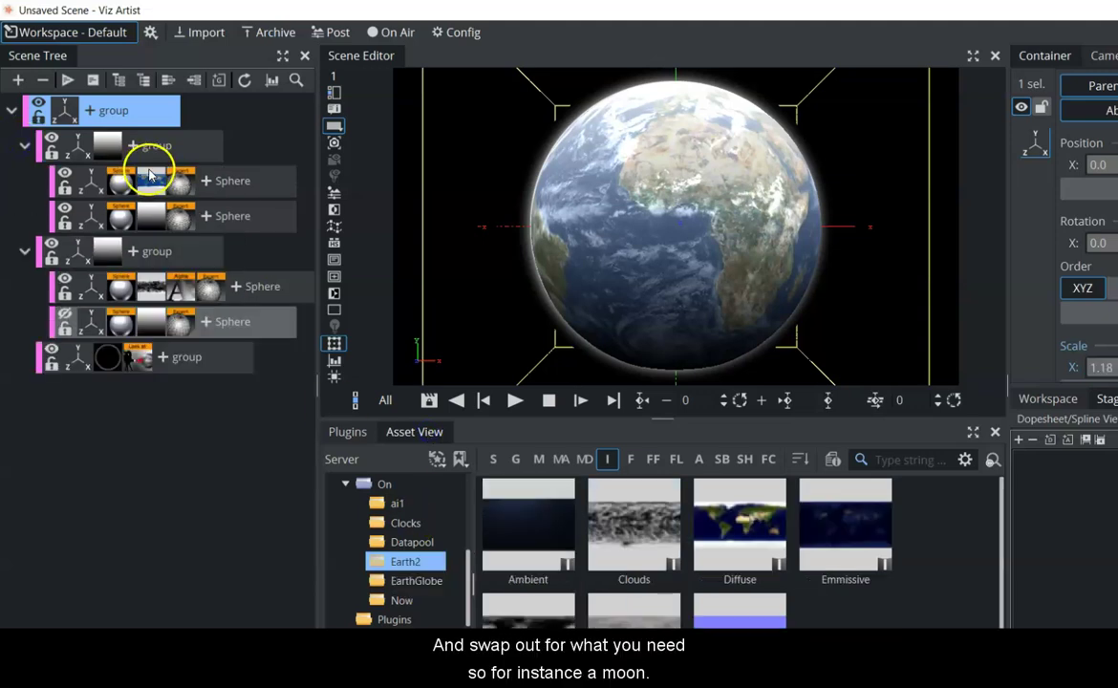
{"action": "left_click_drag", "start_coordinate": [583, 552], "coordinate": [151, 184]}
{"action": "left_click", "coordinate": [52, 247]}
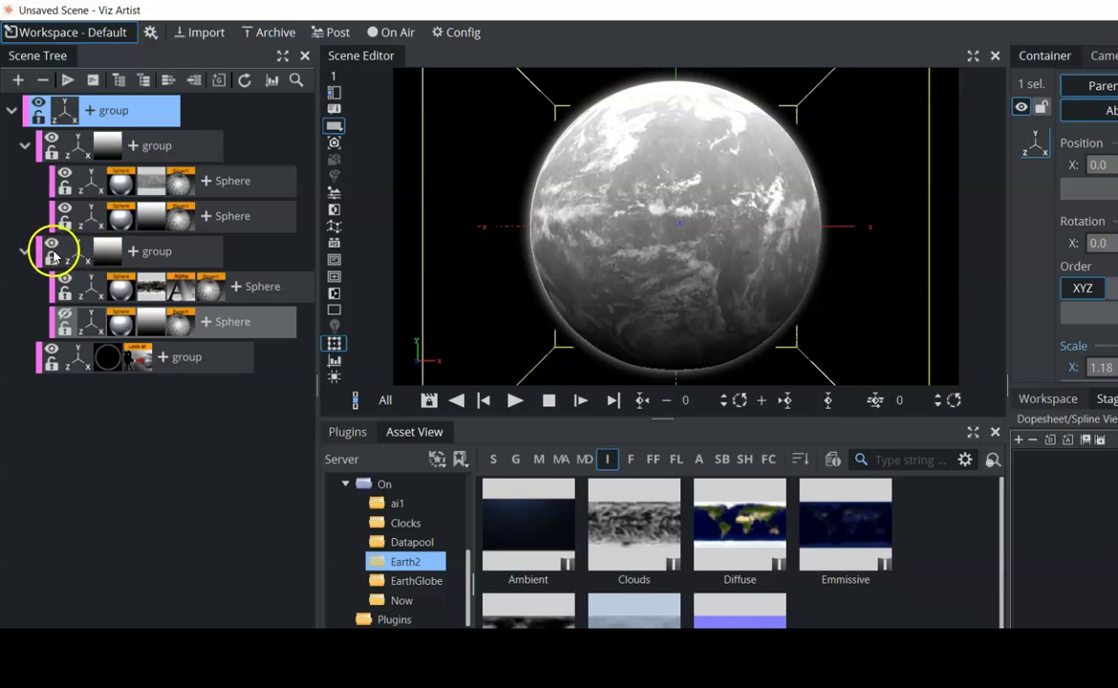
{"action": "left_click", "coordinate": [793, 256]}
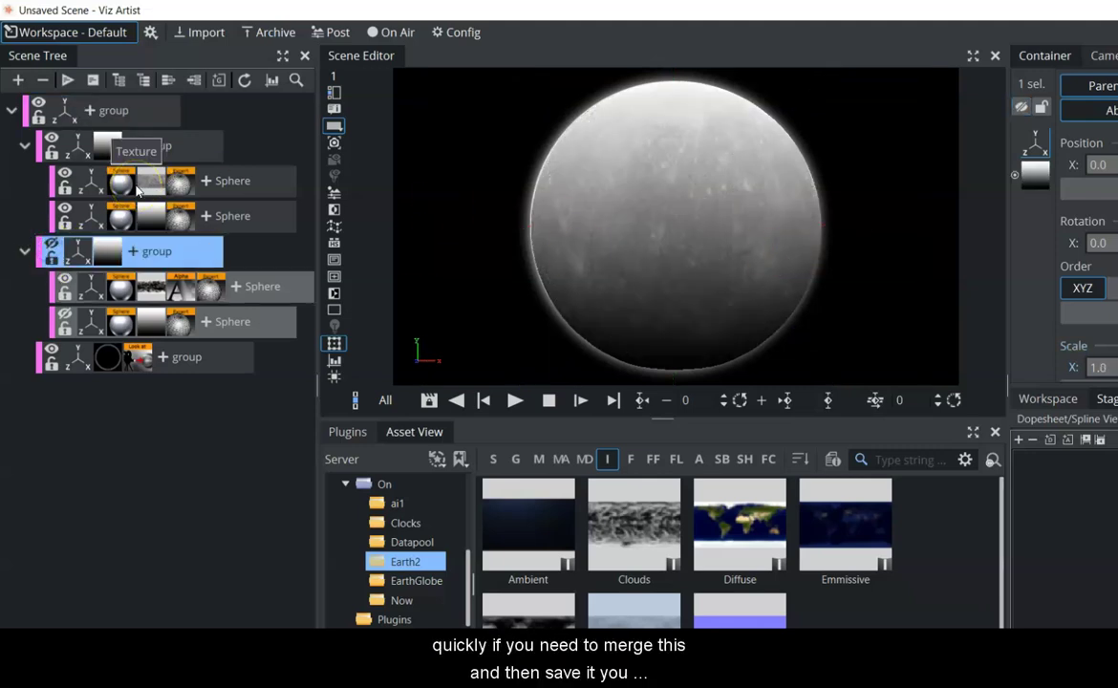
Collapse the top-level group and merge it with its actions and events into a single container
{"action": "left_click", "coordinate": [4, 114]}
{"action": "left_click", "coordinate": [6, 113]}
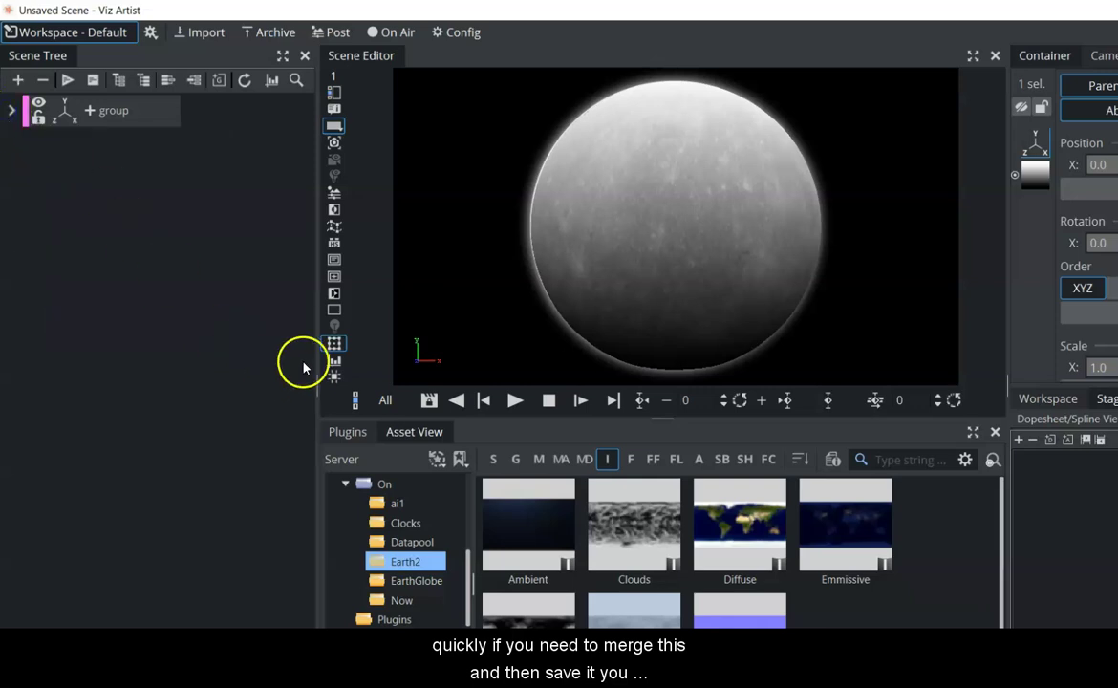
{"action": "left_click", "coordinate": [143, 112]}
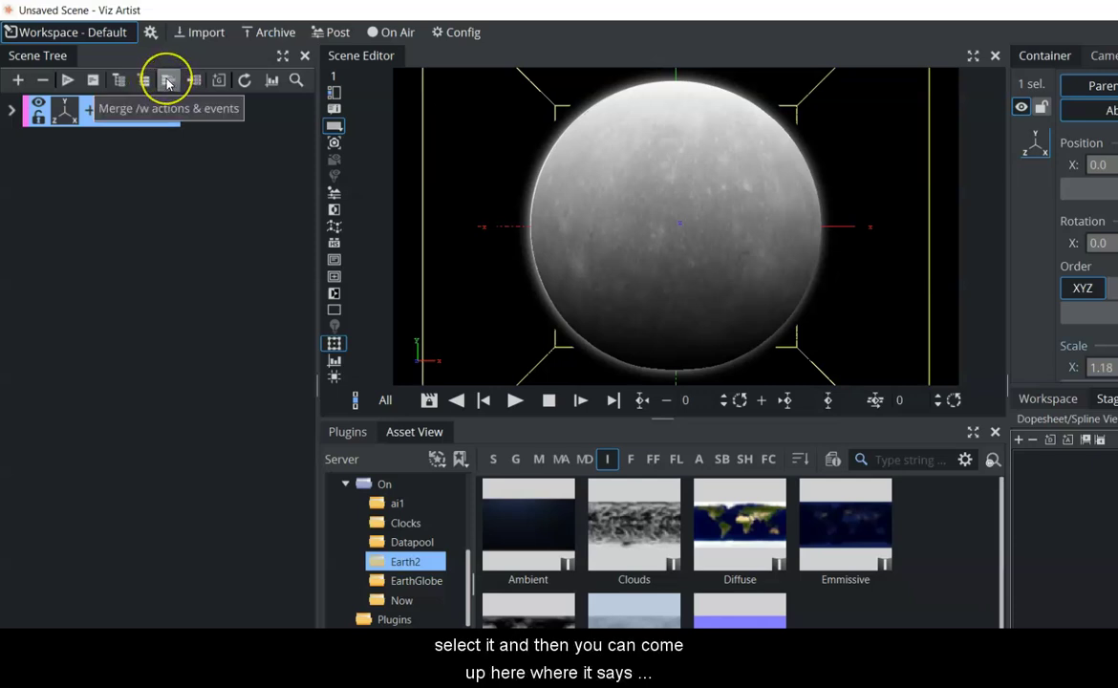
{"action": "left_click", "coordinate": [168, 83]}
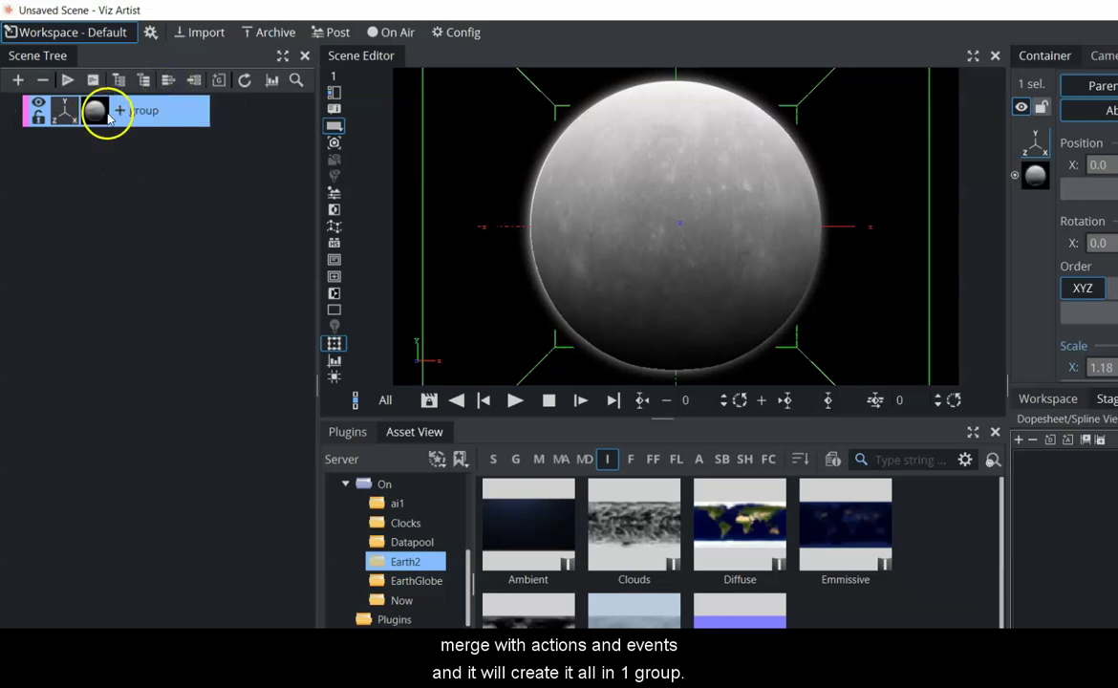
Save the merged group as a geometry named globe in the Earth2 folder
{"action": "left_click", "coordinate": [515, 461]}
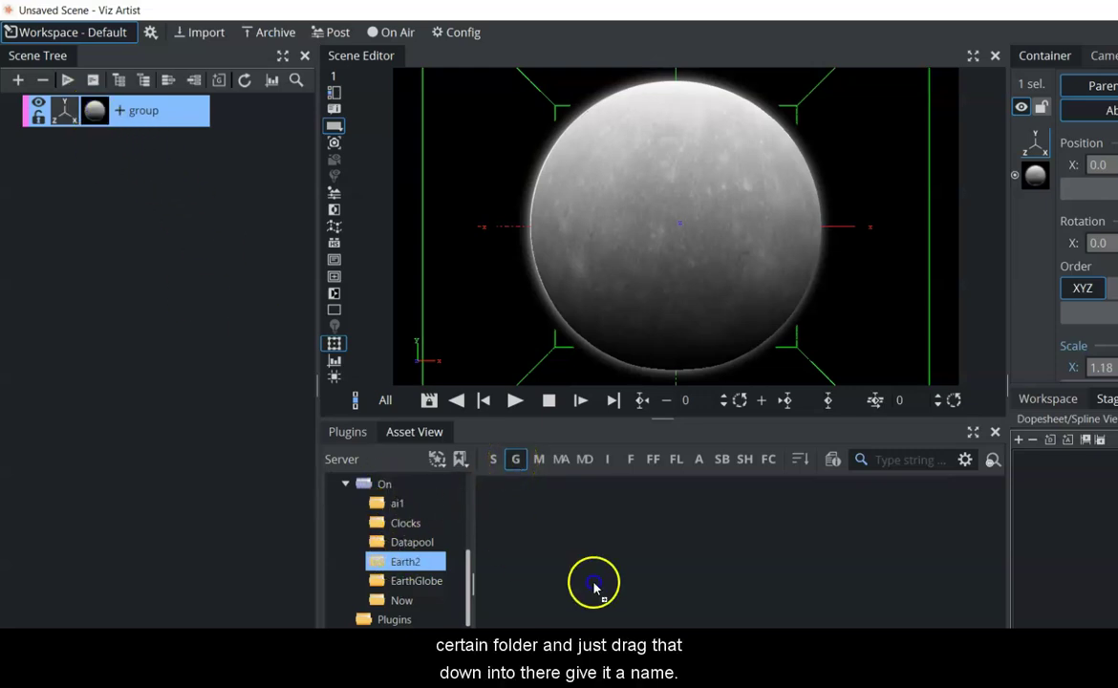
{"action": "left_click_drag", "start_coordinate": [507, 527], "coordinate": [507, 529]}
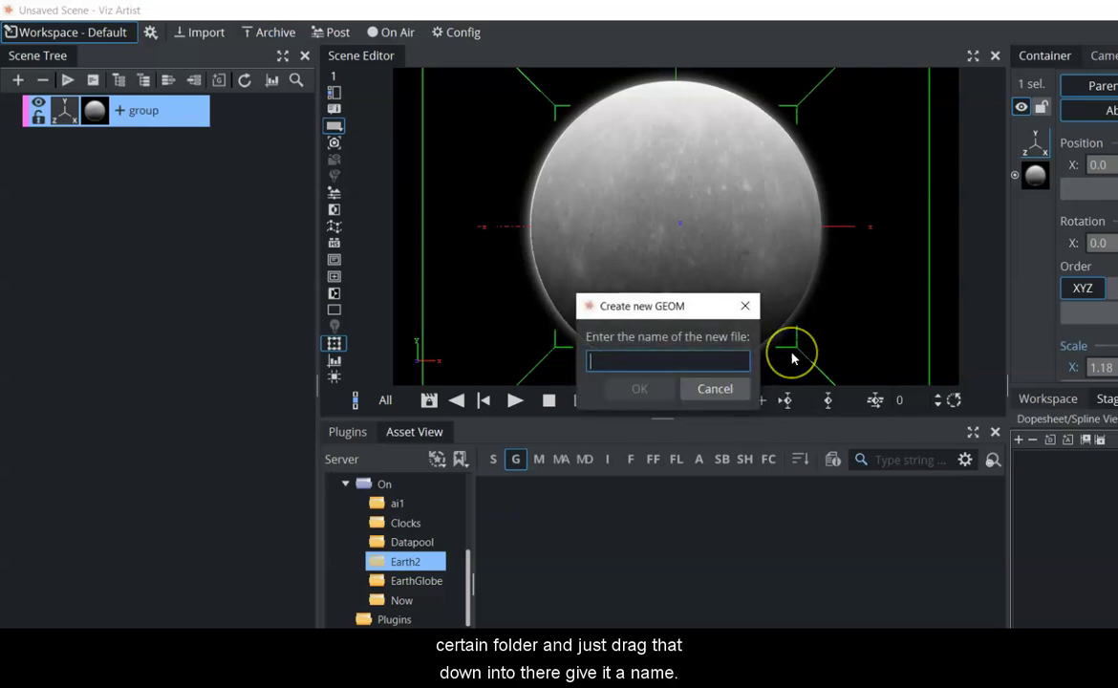
{"action": "type", "text": "globe"}
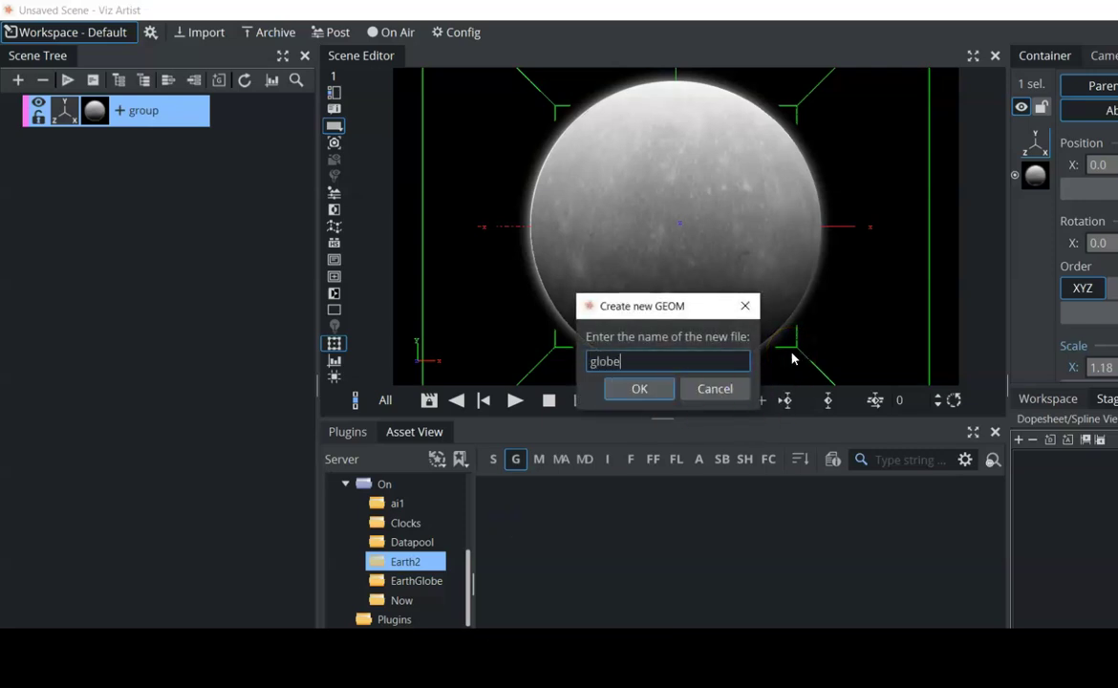
{"action": "left_click", "coordinate": [630, 388]}
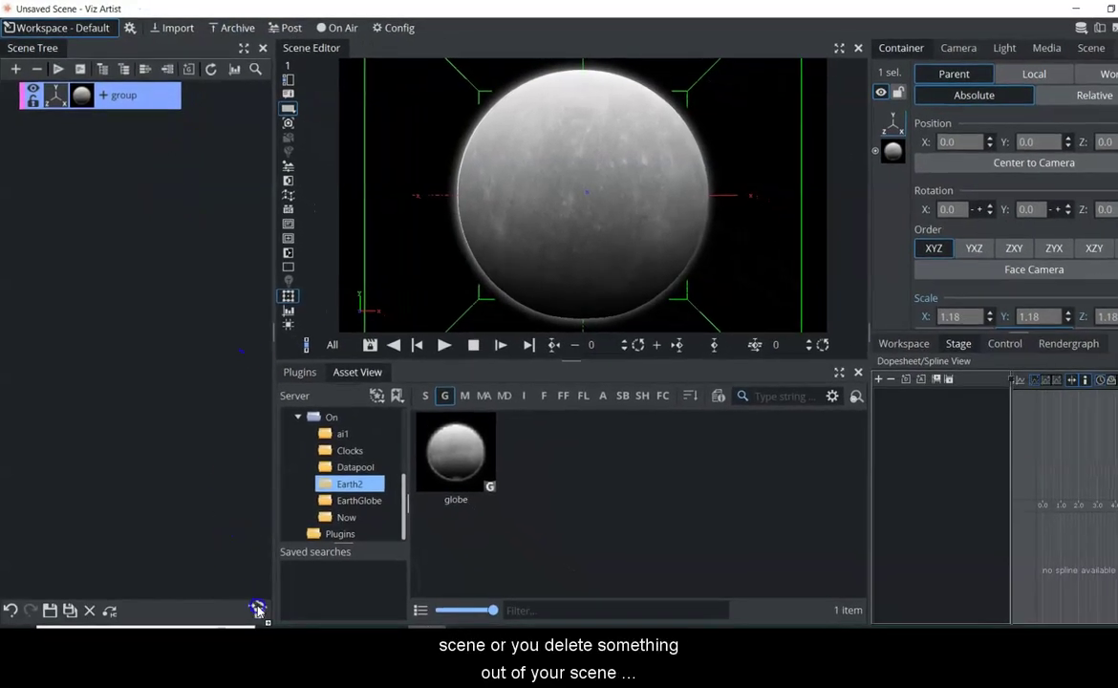
Delete the merged group from the scene and insert the saved globe geometry in its place
{"action": "left_click", "coordinate": [299, 687]}
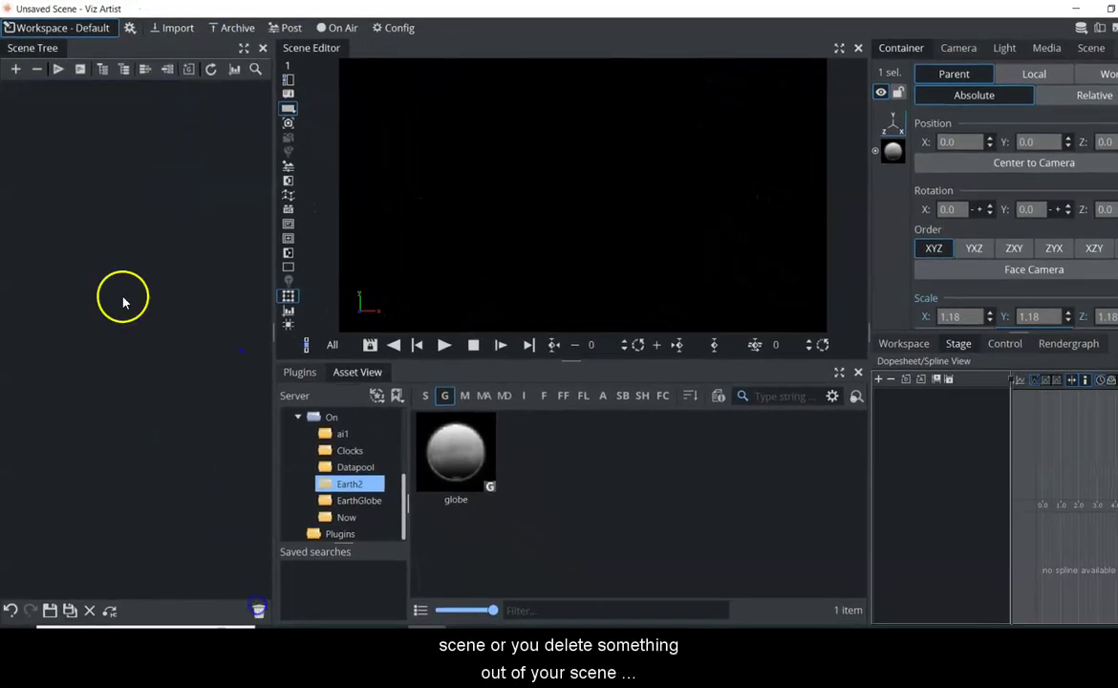
{"action": "left_click_drag", "start_coordinate": [458, 468], "coordinate": [115, 286]}
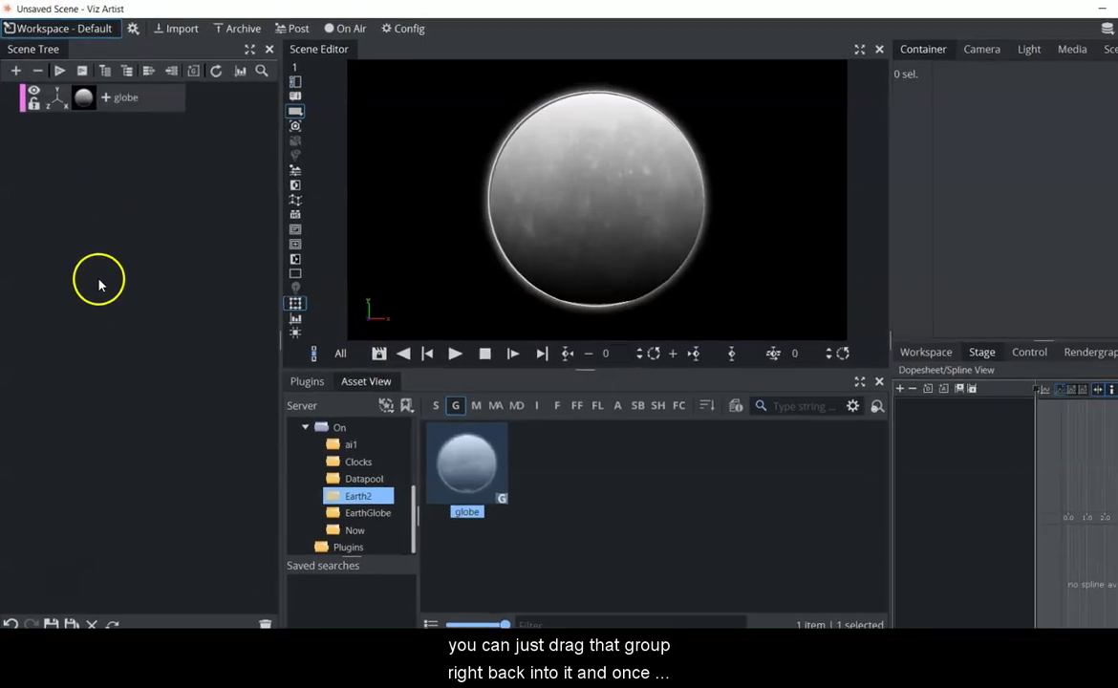
Split the globe container back into its original groups and expand it to check the hierarchy
{"action": "left_click", "coordinate": [124, 94]}
{"action": "left_click_drag", "start_coordinate": [171, 149], "coordinate": [236, 103]}
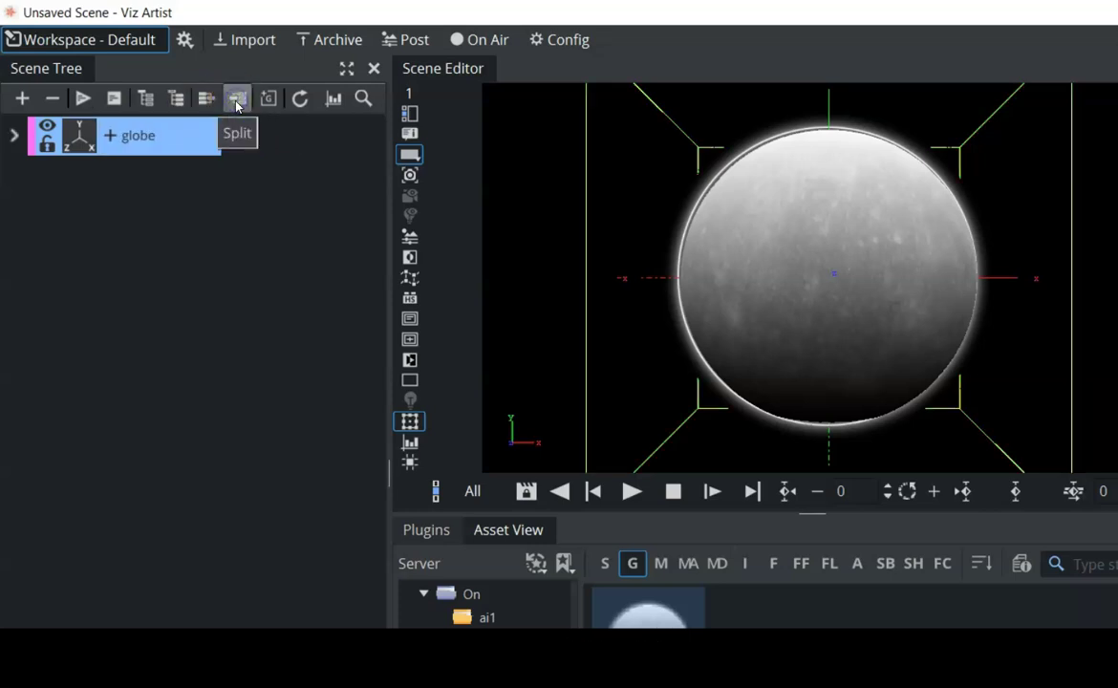
{"action": "left_click", "coordinate": [16, 134]}
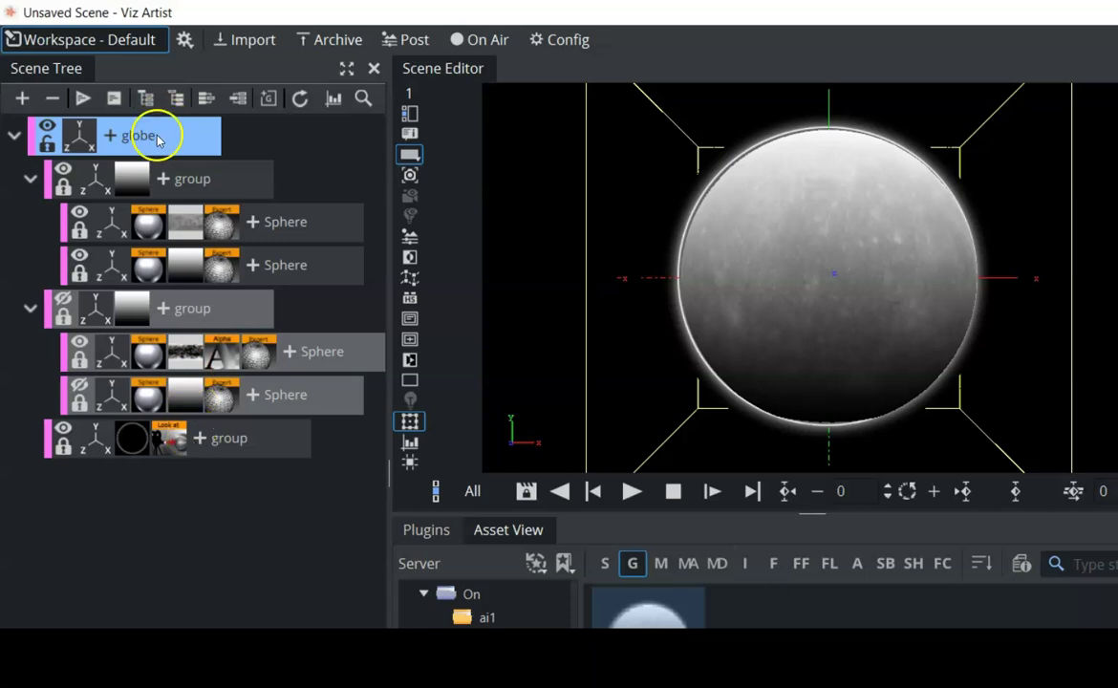
{"action": "left_click", "coordinate": [14, 137]}
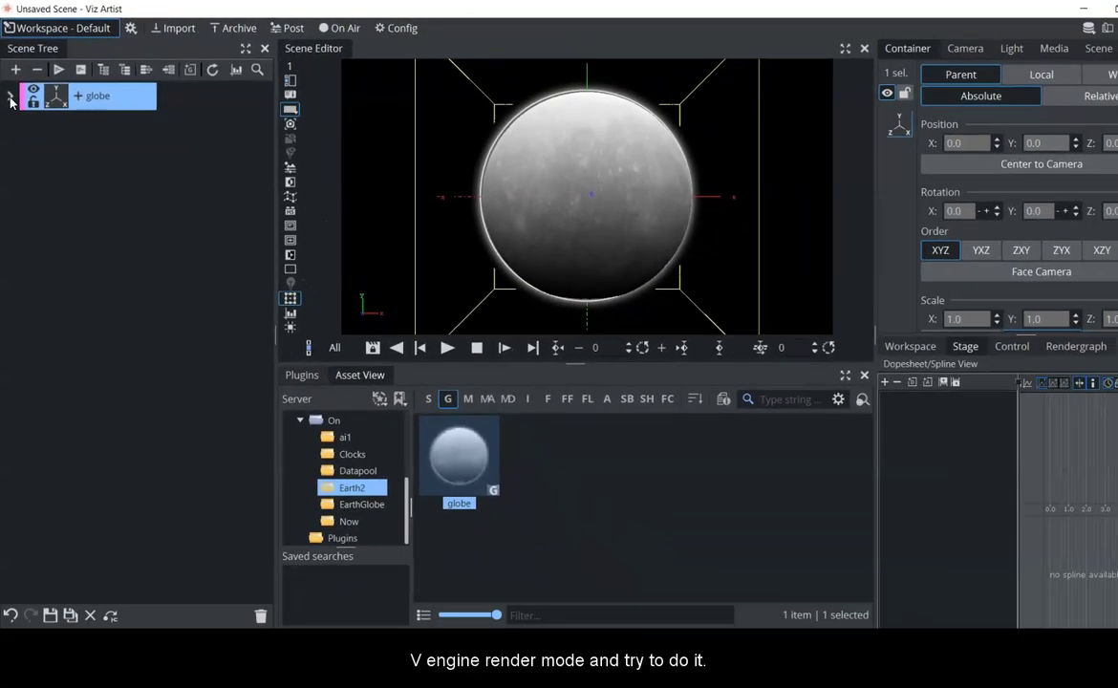
Delete the globe container from the scene and switch the scene's render engine to Viz Engine Renderer
{"action": "left_click", "coordinate": [163, 134]}
{"action": "left_click", "coordinate": [260, 615]}
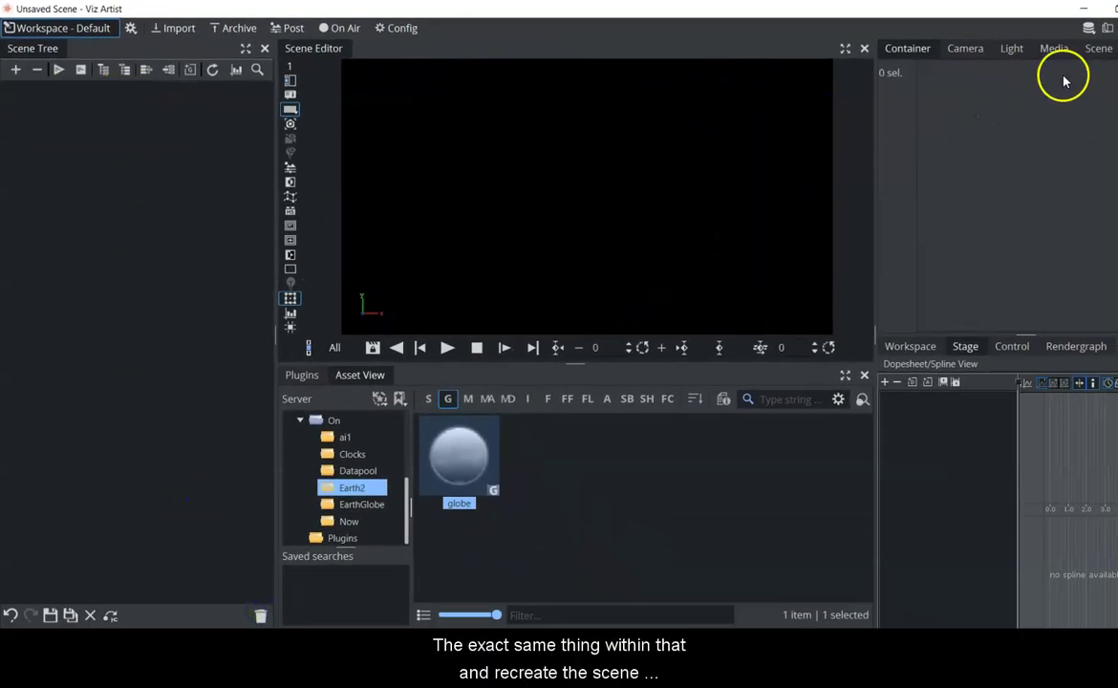
{"action": "left_click", "coordinate": [1098, 53]}
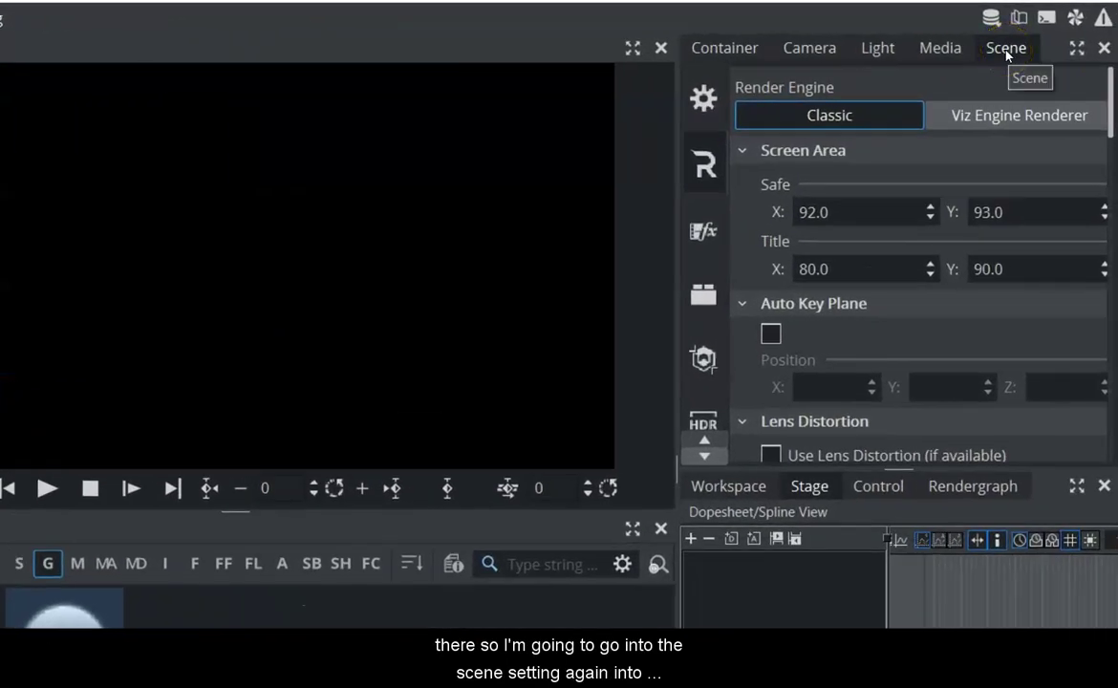
{"action": "left_click", "coordinate": [721, 175]}
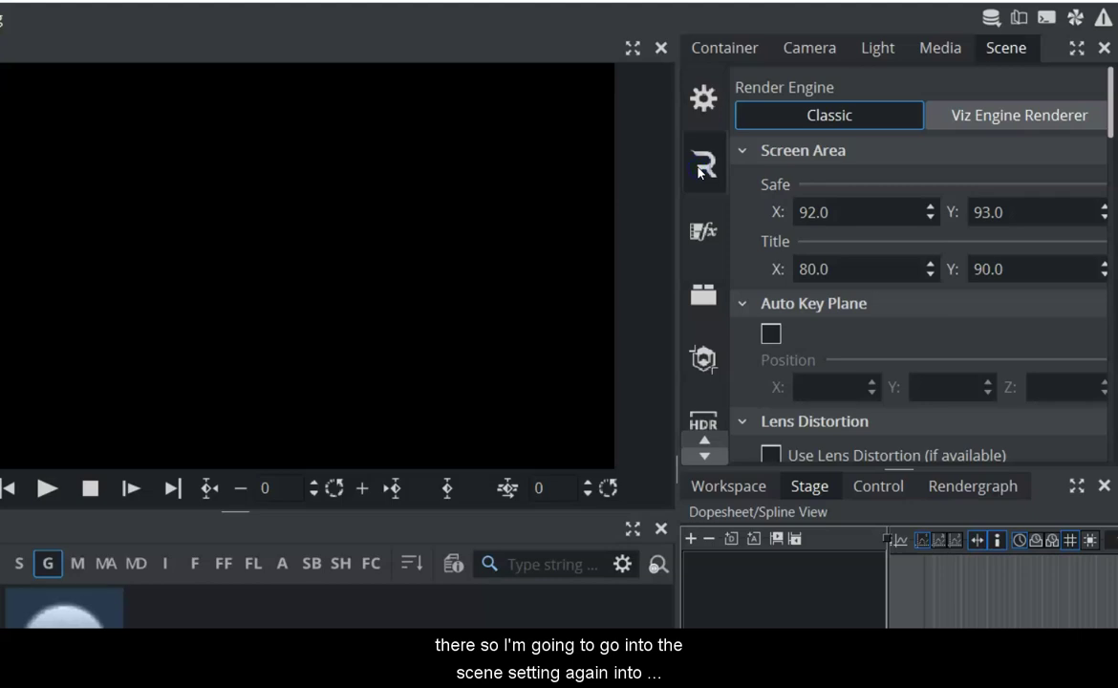
{"action": "left_click", "coordinate": [997, 116]}
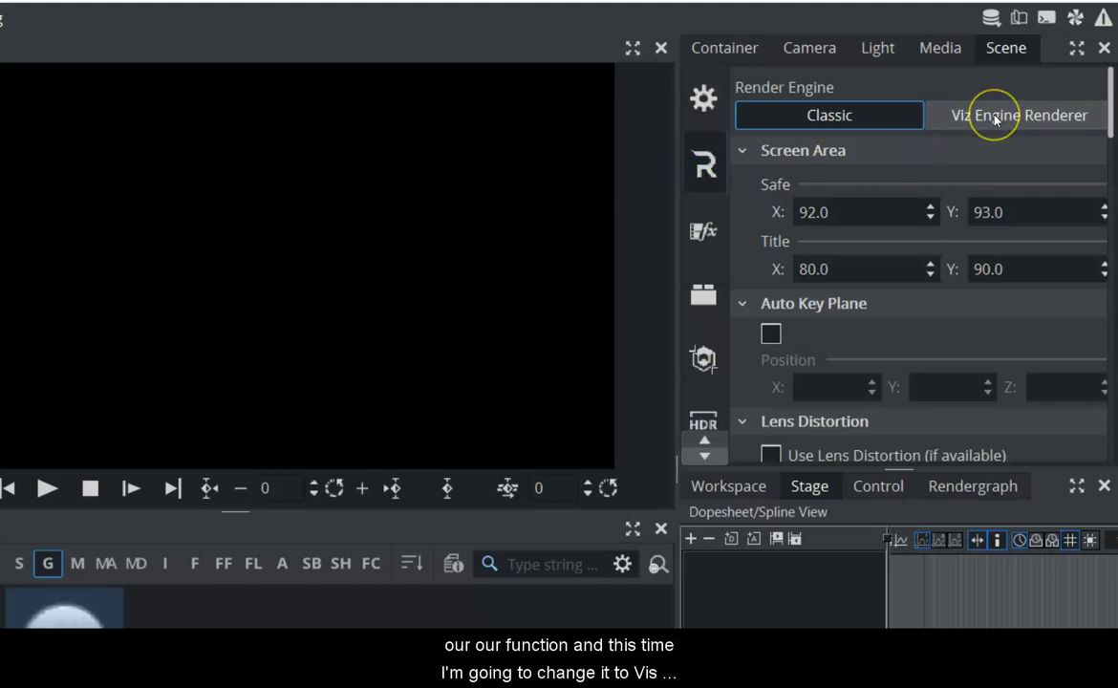
{"action": "left_click", "coordinate": [996, 116]}
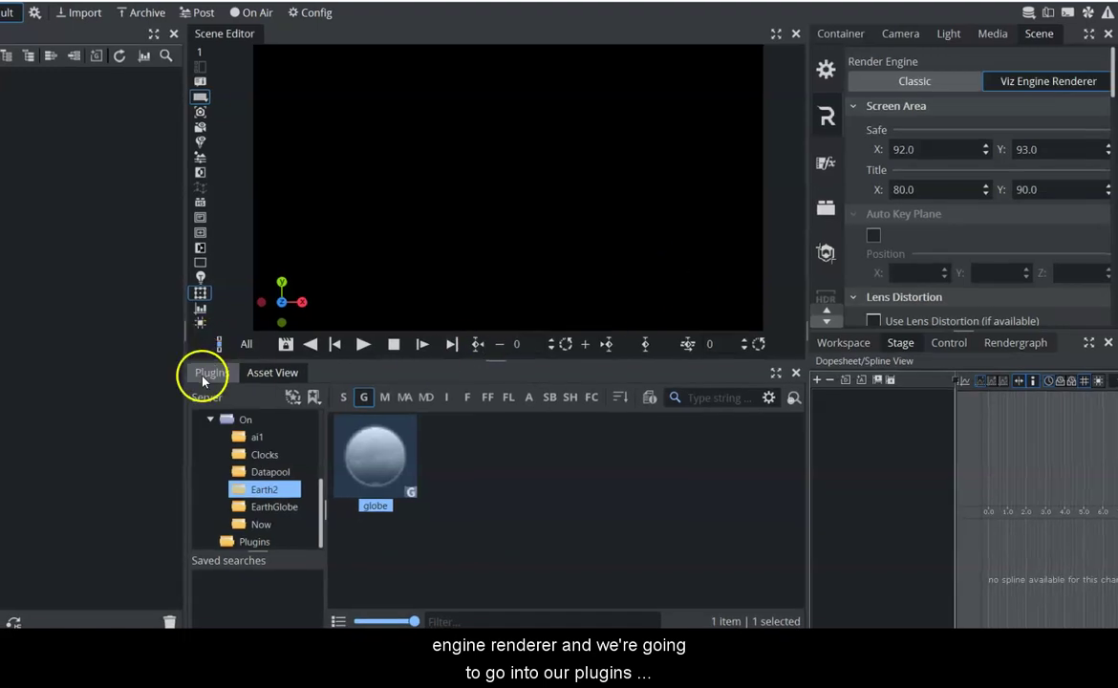
Add a default Sphere geometry to the empty scene and scale it uniformly to 3.0
{"action": "left_click", "coordinate": [202, 380]}
{"action": "left_click", "coordinate": [237, 535]}
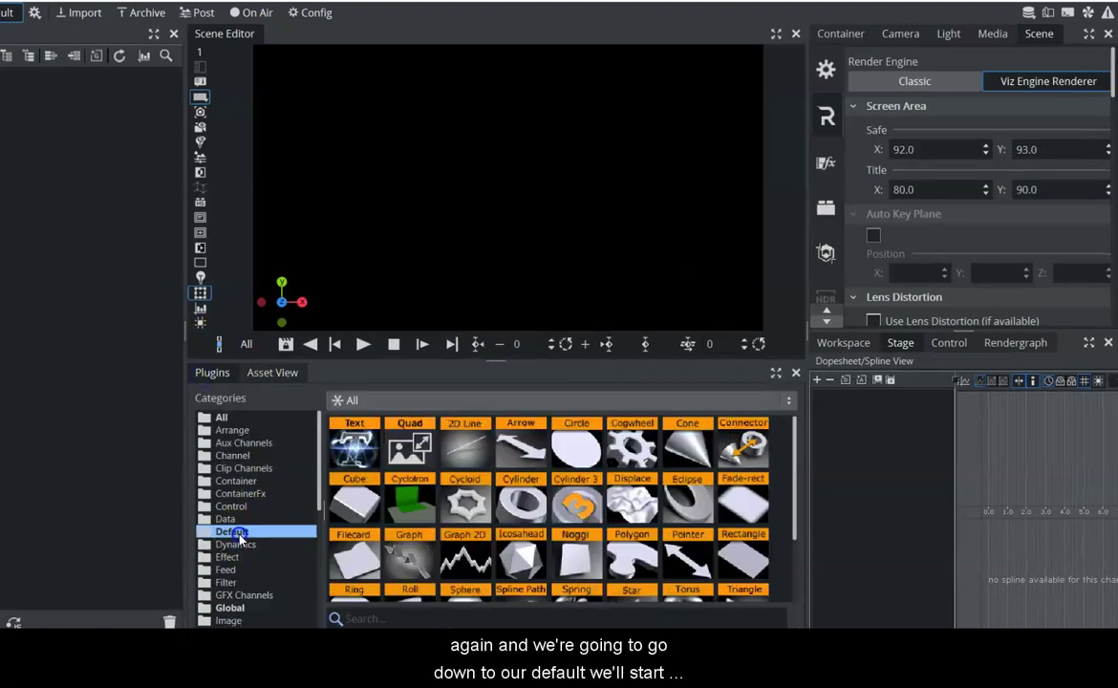
{"action": "scroll", "coordinate": [449, 559], "scroll_direction": "down", "scroll_amount": 2}
{"action": "left_click_drag", "start_coordinate": [464, 521], "coordinate": [120, 294]}
{"action": "left_click", "coordinate": [38, 83]}
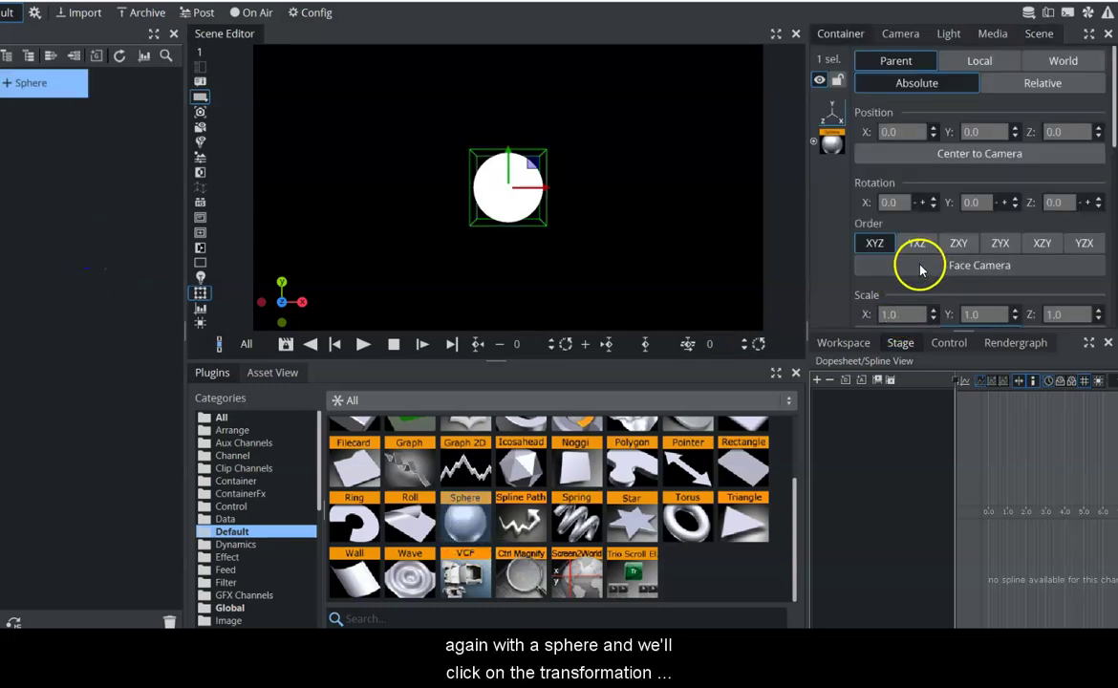
{"action": "left_click", "coordinate": [972, 316]}
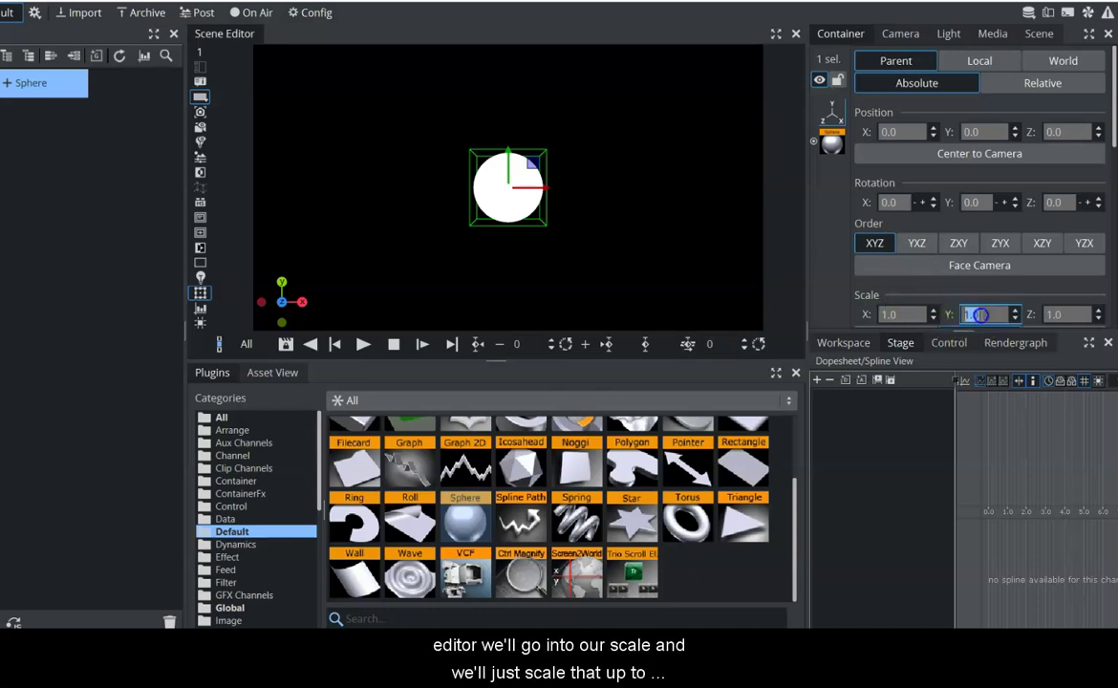
{"action": "type", "text": "3"}
{"action": "key", "text": "Return"}
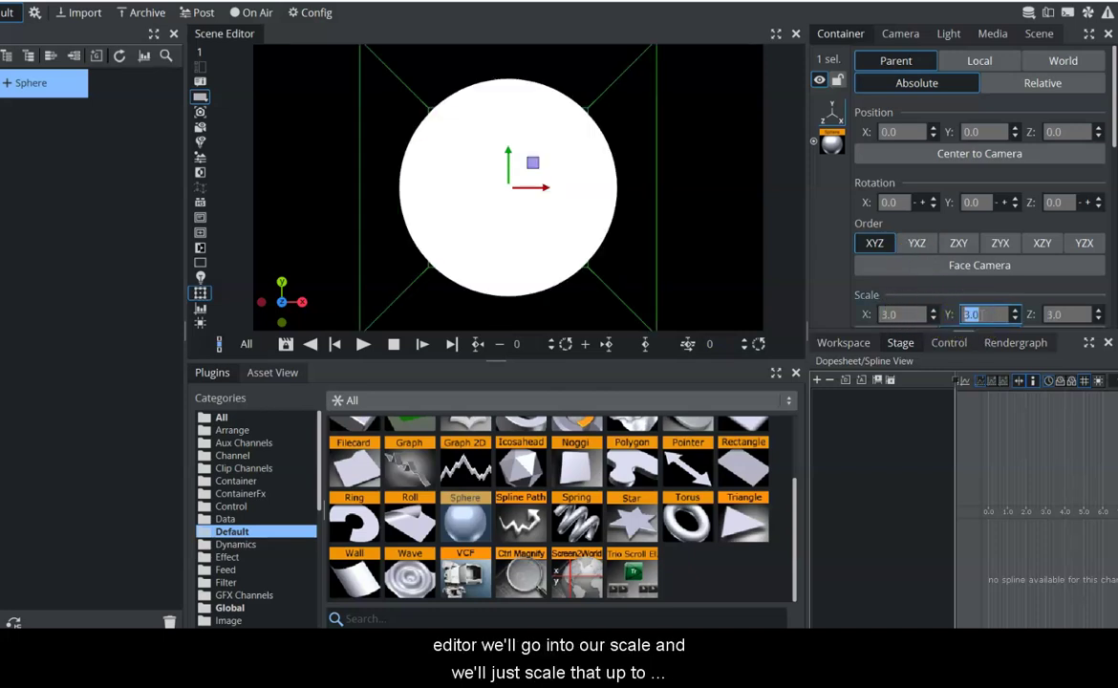
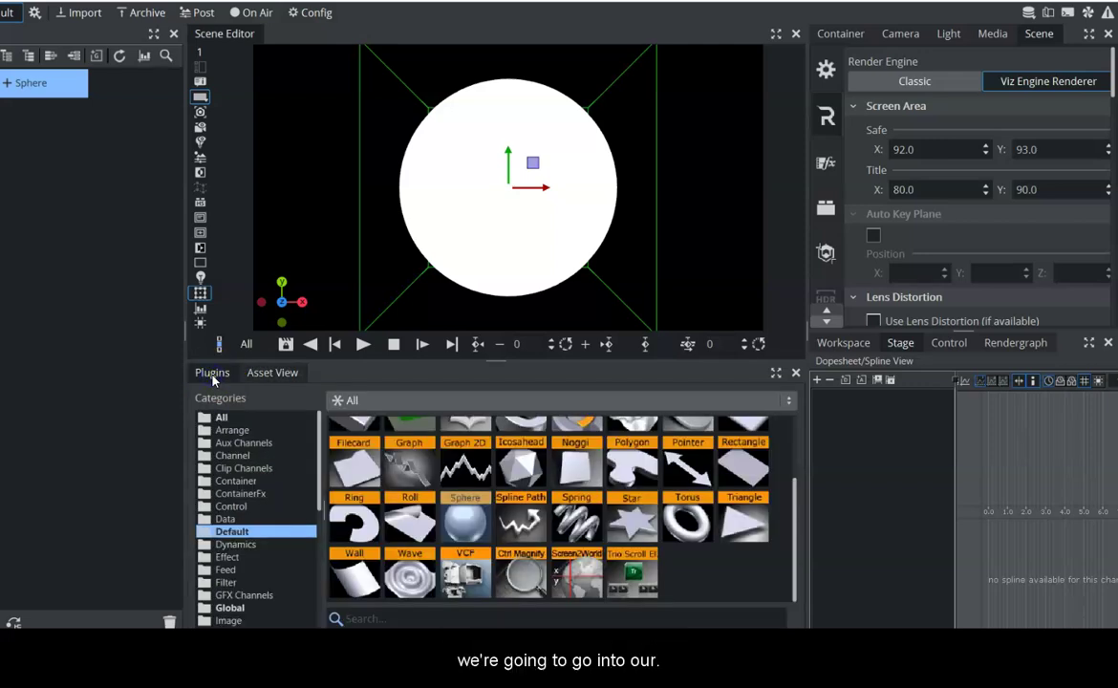
Apply the PBR material from the Global plugins to the sphere
{"action": "left_click", "coordinate": [231, 608]}
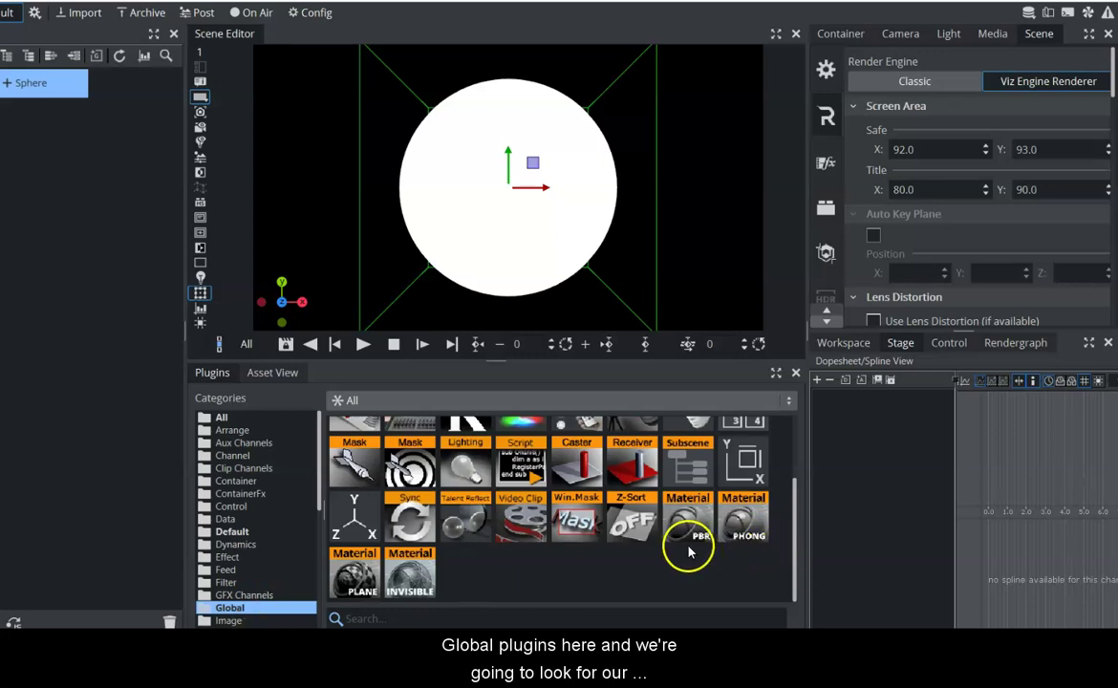
{"action": "left_click_drag", "start_coordinate": [688, 532], "coordinate": [105, 117]}
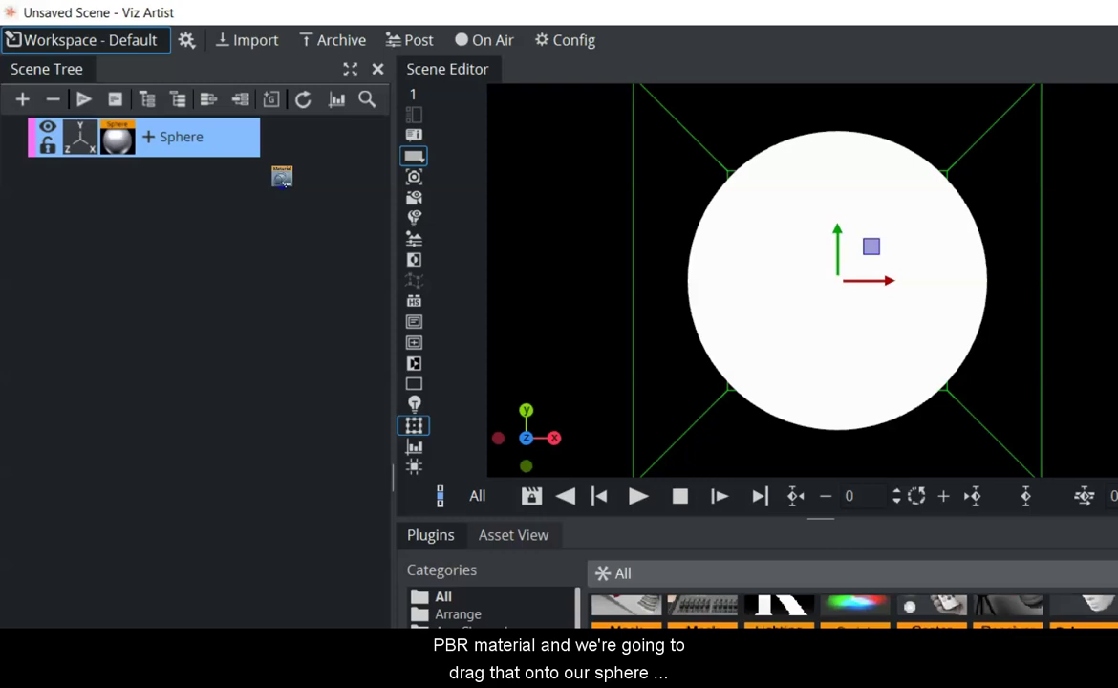
{"action": "left_click_drag", "start_coordinate": [283, 181], "coordinate": [206, 145]}
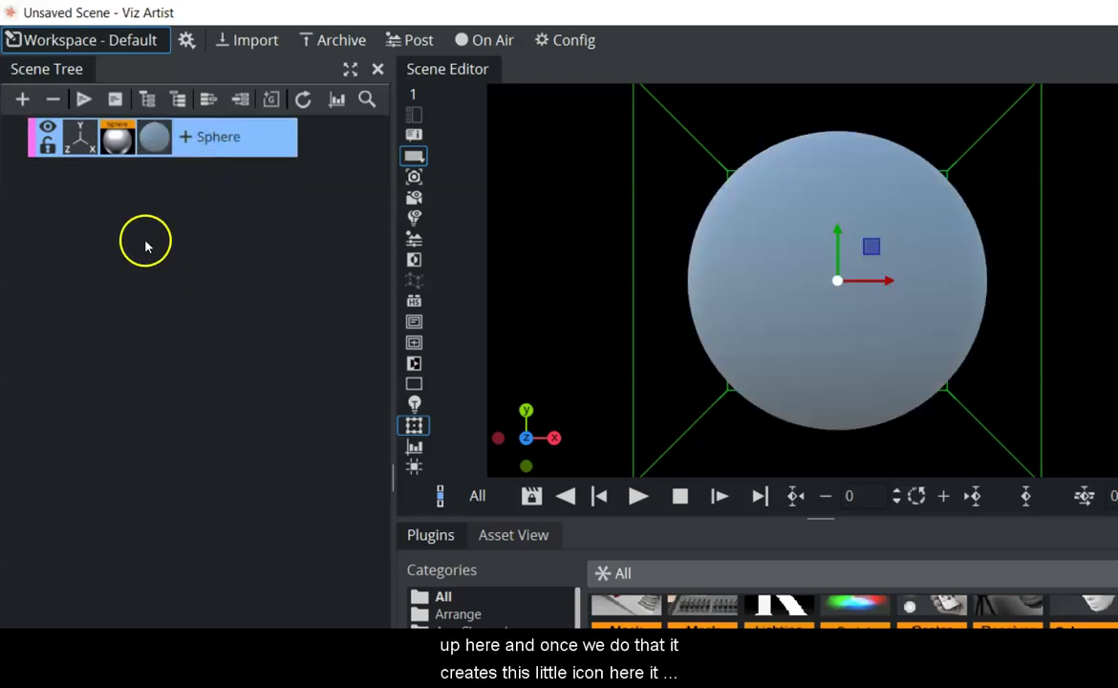
Open the sphere's PBR texture settings, and bring up the scene's environment map settings under Asset Placement
{"action": "left_click", "coordinate": [155, 138]}
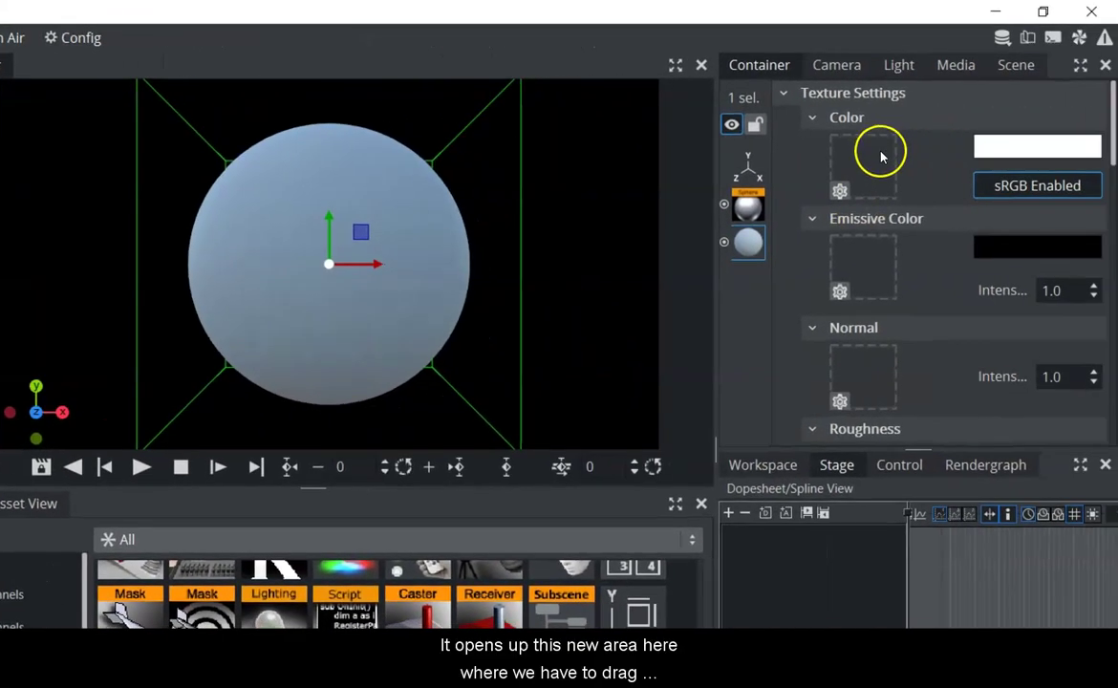
{"action": "mouse_move", "coordinate": [1106, 143]}
{"action": "left_mouse_down"}
{"action": "mouse_move", "coordinate": [1111, 369]}
{"action": "mouse_move", "coordinate": [1106, 149]}
{"action": "left_mouse_up"}
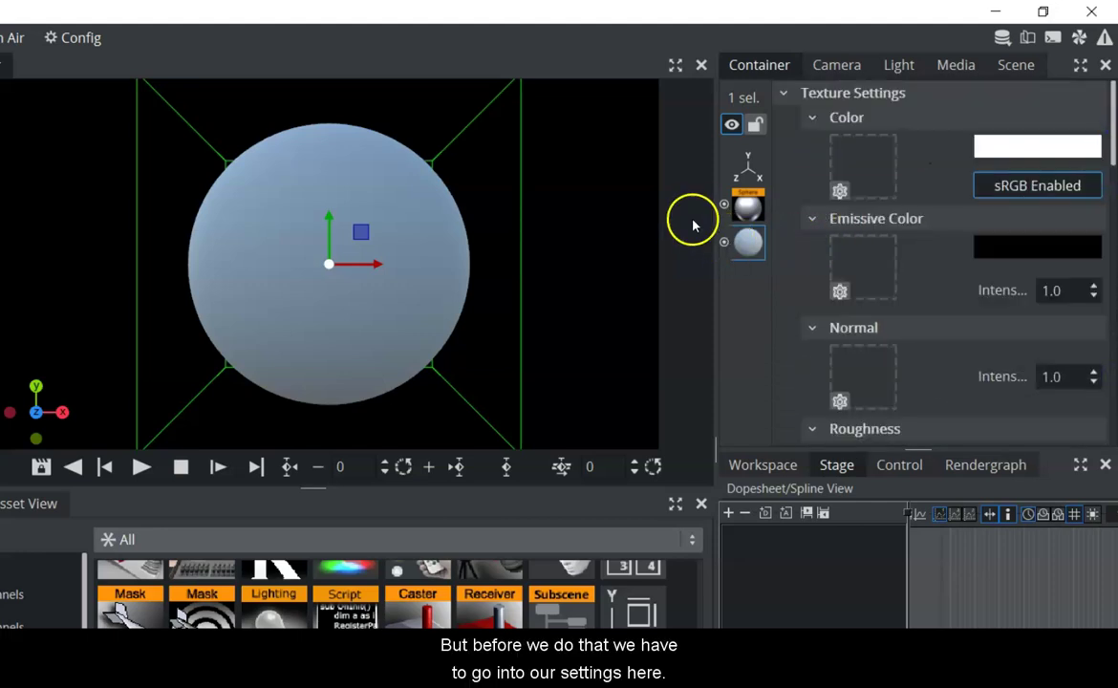
{"action": "left_click", "coordinate": [1016, 65]}
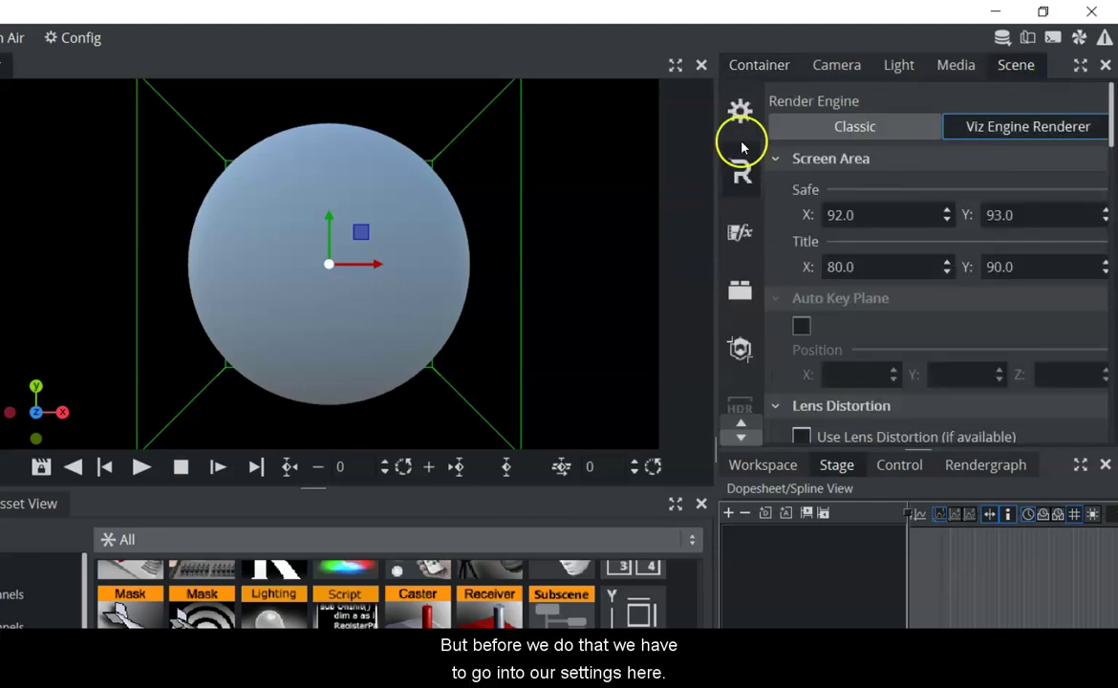
{"action": "left_click", "coordinate": [740, 172]}
{"action": "scroll", "coordinate": [880, 300], "scroll_direction": "down", "scroll_amount": 1}
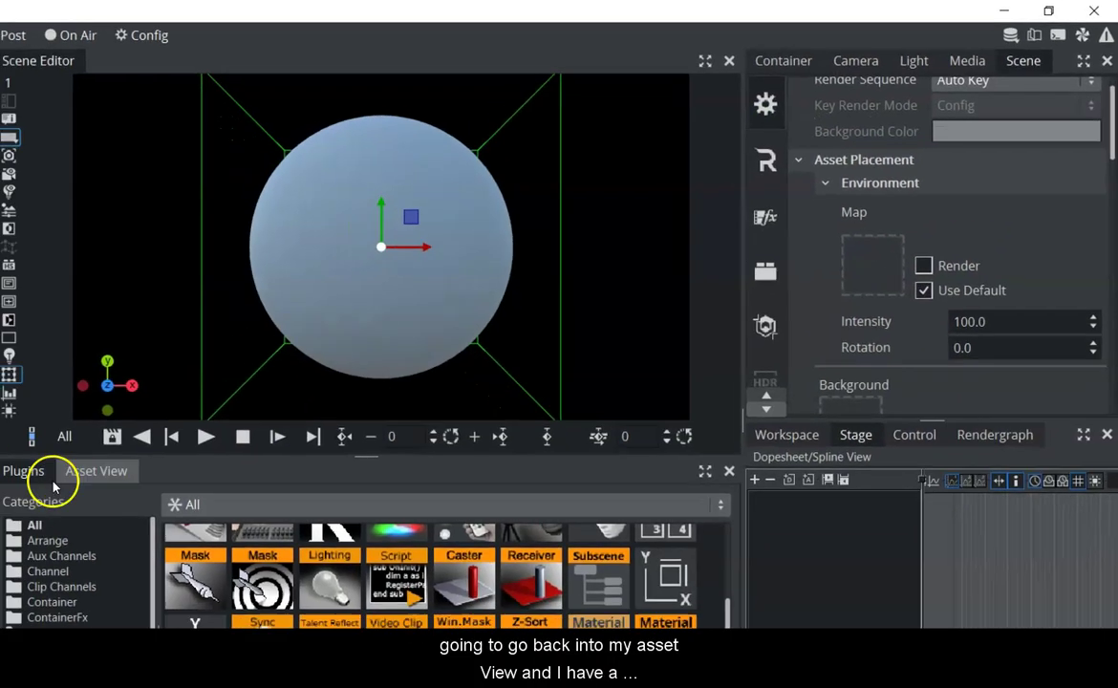
Assign the evening_road_01_puresky_4k image from the HDR environment folder in A_Globals as the scene's environment map
{"action": "left_click", "coordinate": [8, 504]}
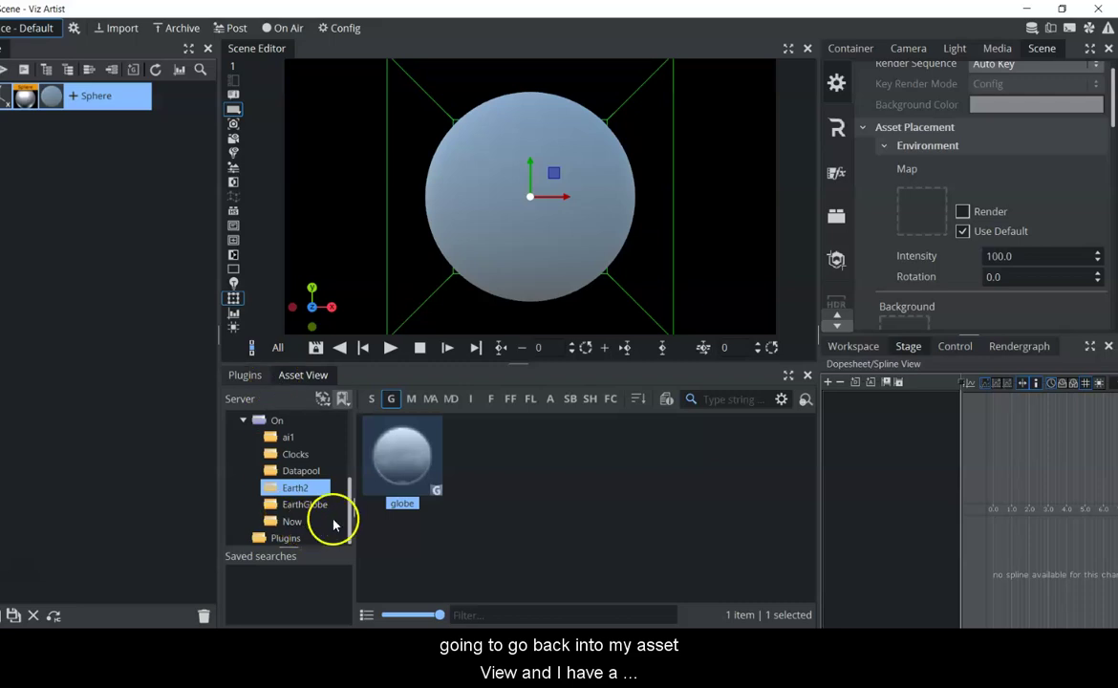
{"action": "scroll", "coordinate": [347, 511], "scroll_direction": "up", "scroll_amount": 3}
{"action": "scroll", "coordinate": [352, 466], "scroll_direction": "up", "scroll_amount": 2}
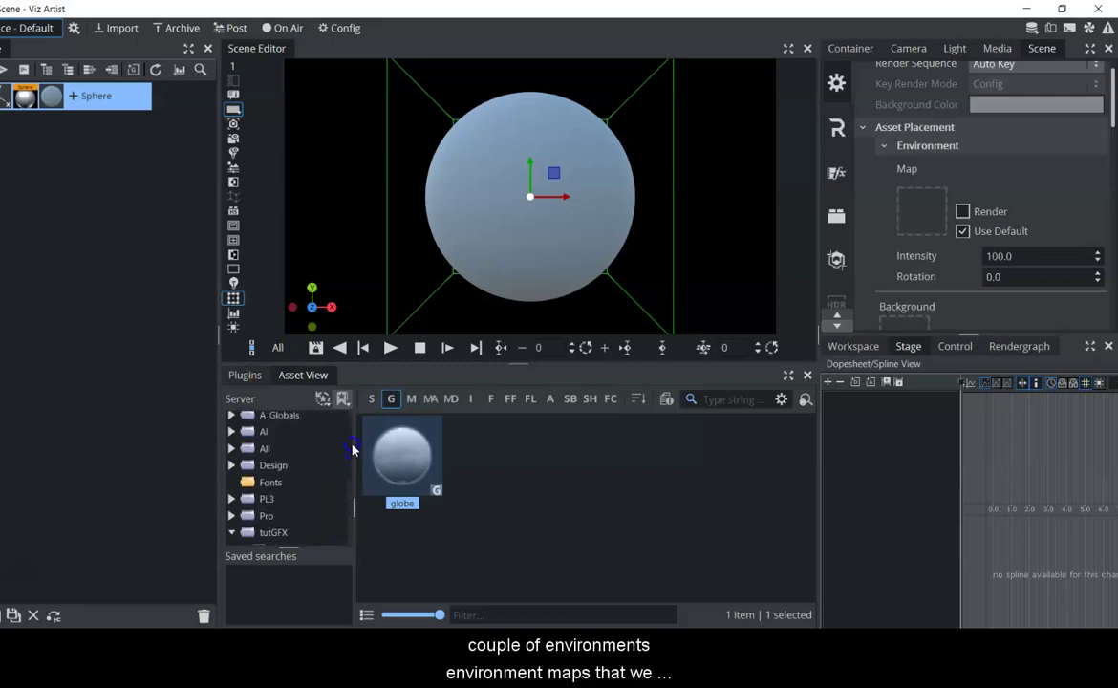
{"action": "left_click", "coordinate": [233, 418]}
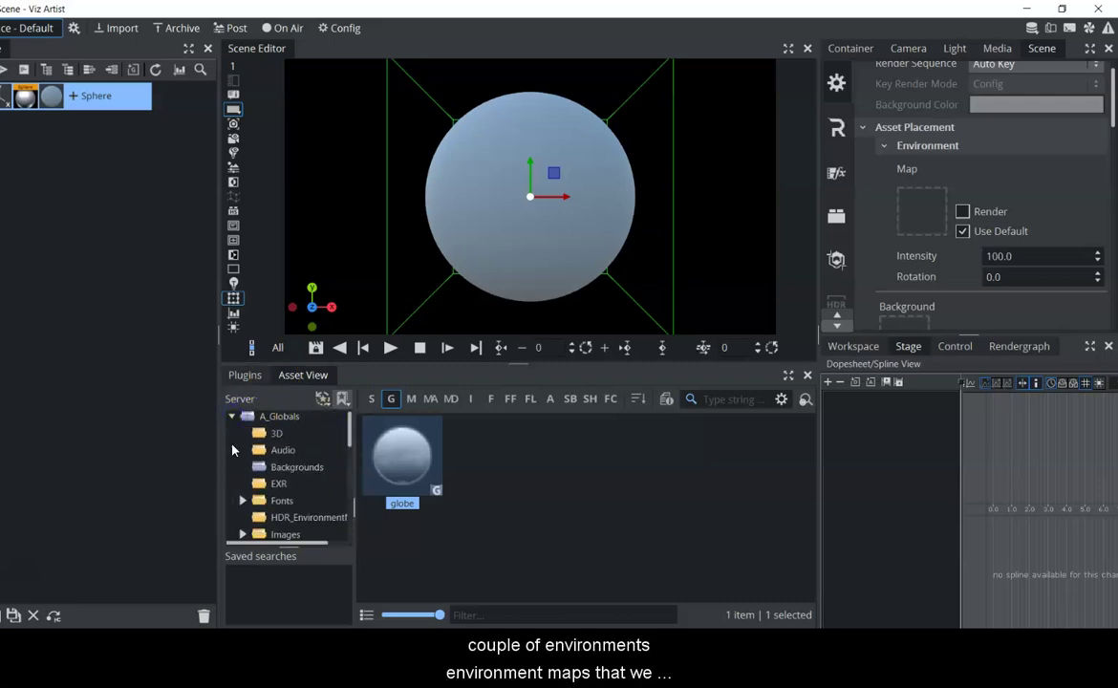
{"action": "left_click", "coordinate": [292, 517]}
{"action": "left_click", "coordinate": [470, 399]}
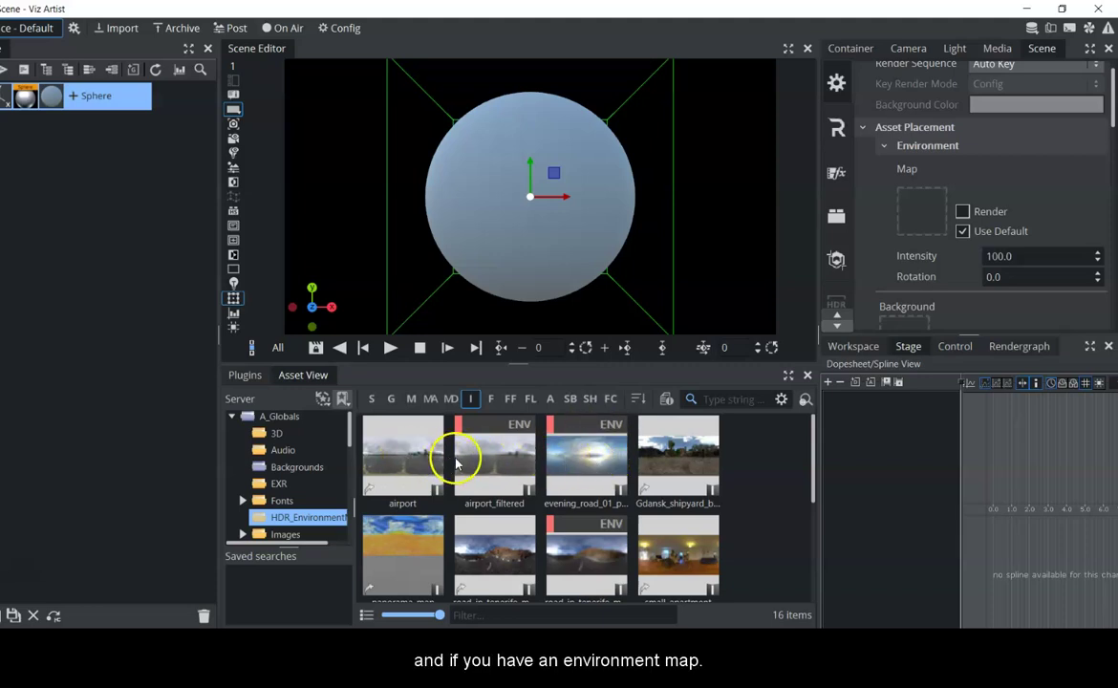
{"action": "right_click", "coordinate": [406, 461]}
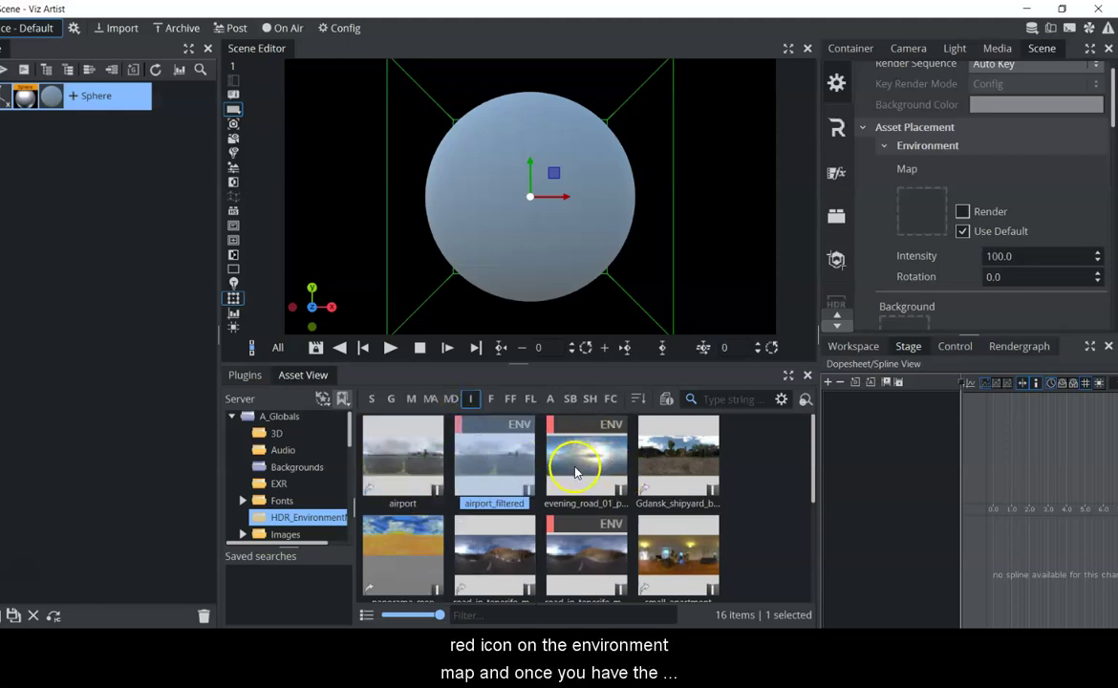
{"action": "left_click", "coordinate": [567, 468]}
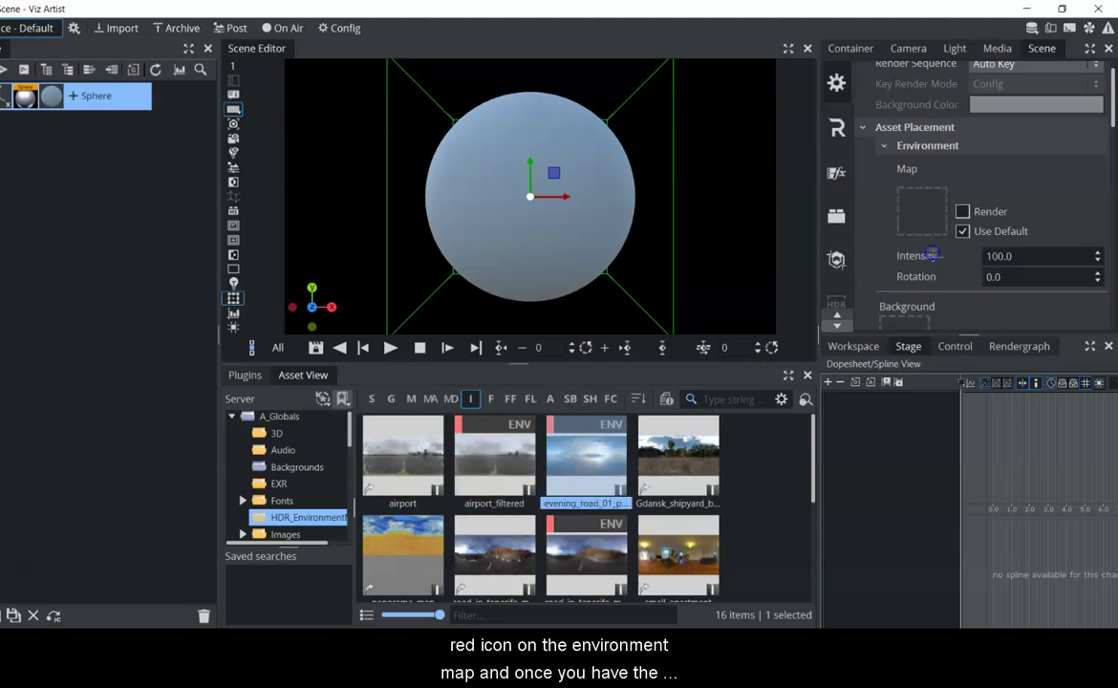
{"action": "left_click_drag", "start_coordinate": [936, 217], "coordinate": [927, 219]}
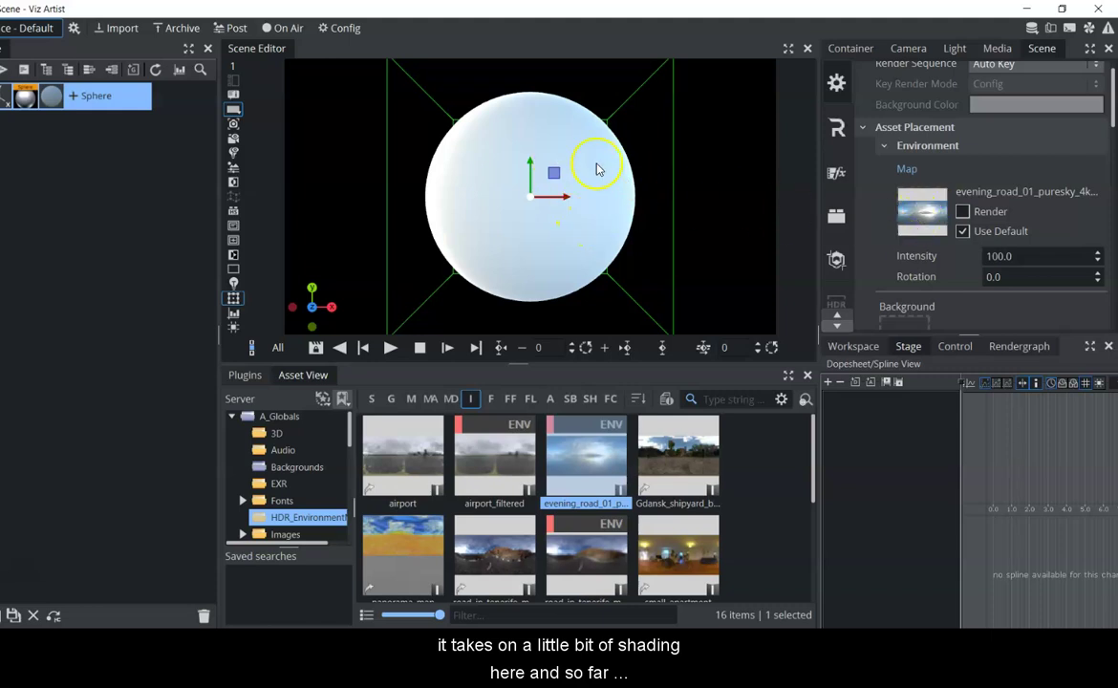
Apply the Diffuse image from the Earth2 folder to the Color texture of the sphere's PBR material
{"action": "left_click", "coordinate": [52, 100]}
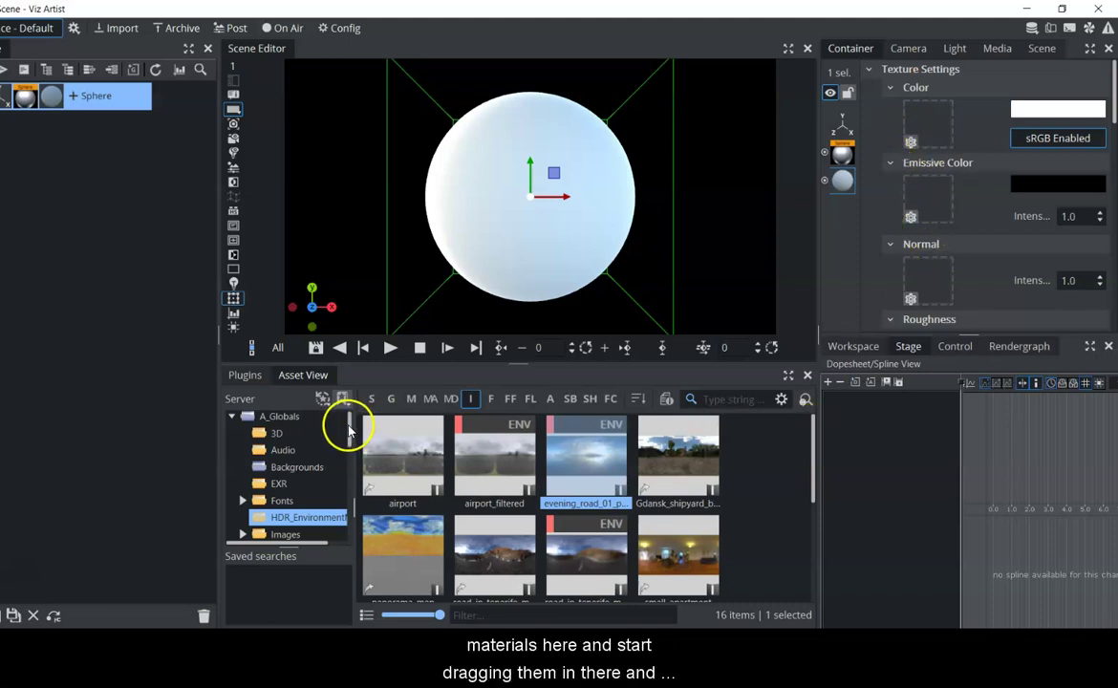
{"action": "scroll", "coordinate": [346, 440], "scroll_direction": "down", "scroll_amount": 3}
{"action": "scroll", "coordinate": [350, 483], "scroll_direction": "down", "scroll_amount": 3}
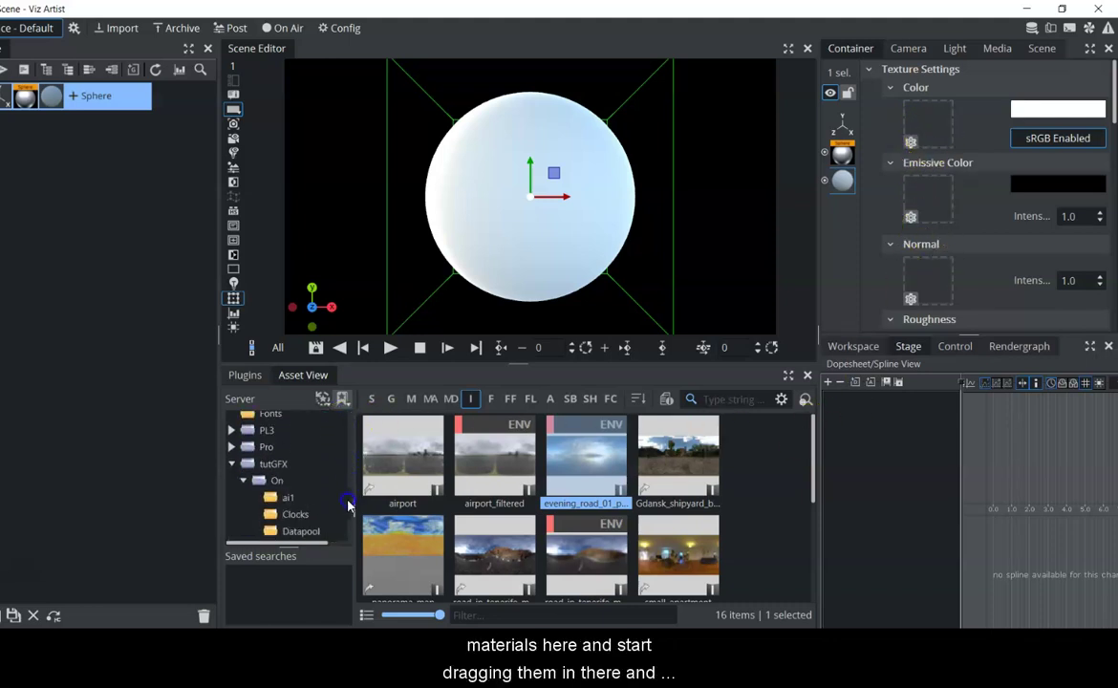
{"action": "scroll", "coordinate": [348, 506], "scroll_direction": "down", "scroll_amount": 4}
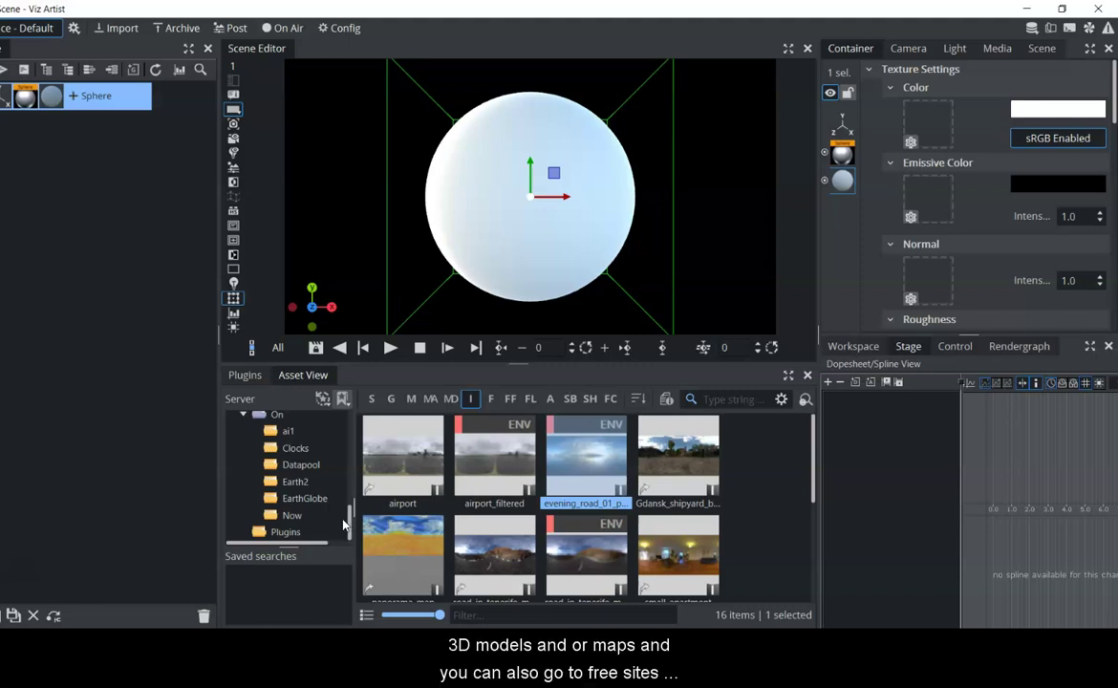
{"action": "left_click", "coordinate": [349, 501]}
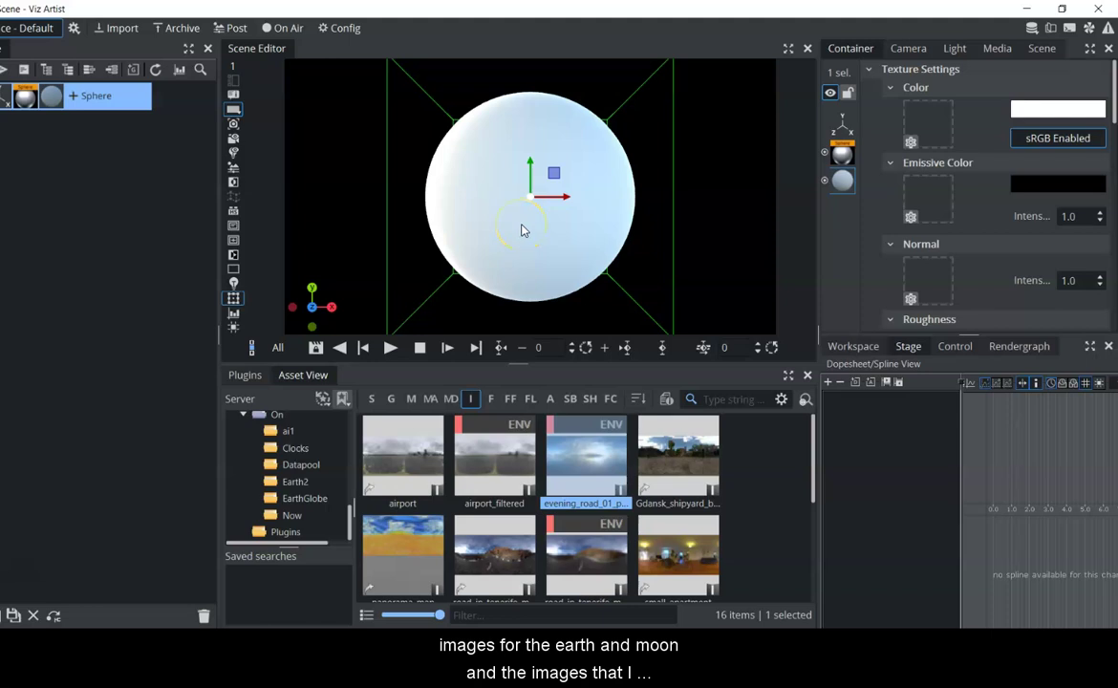
{"action": "left_click", "coordinate": [316, 501]}
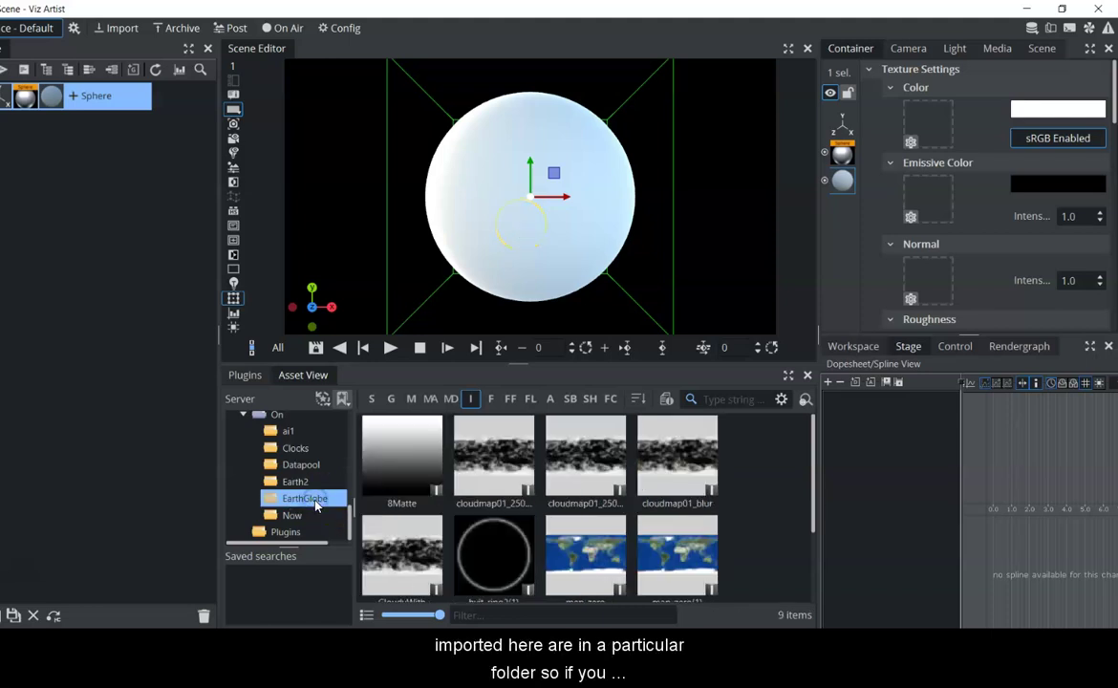
{"action": "left_click", "coordinate": [291, 482]}
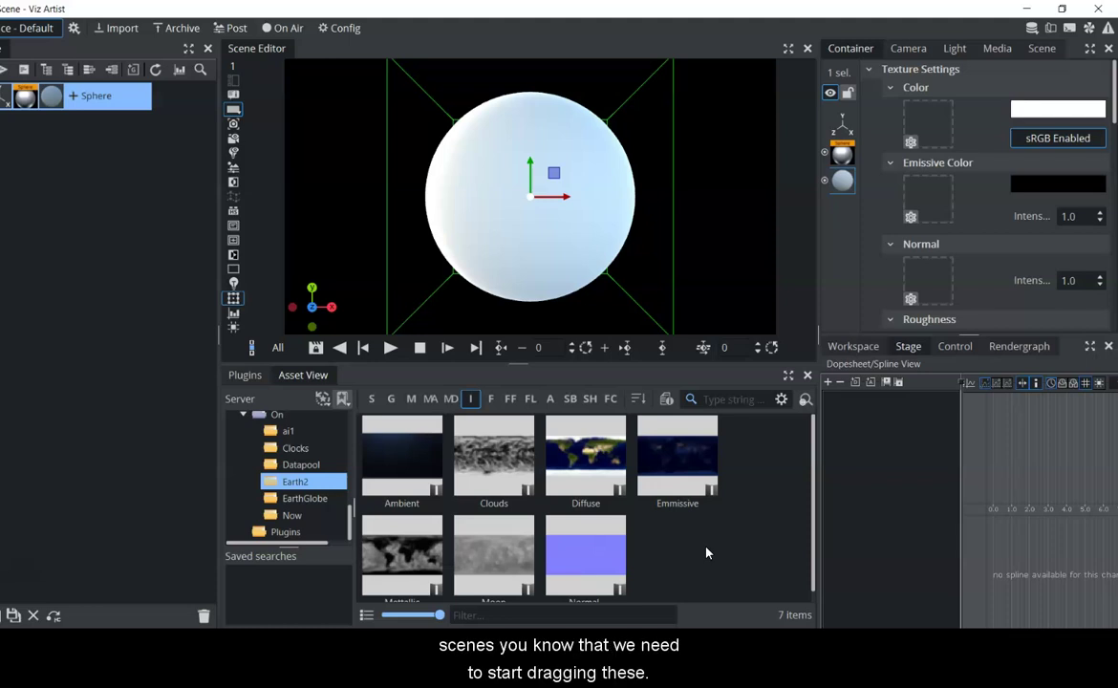
{"action": "left_click_drag", "start_coordinate": [517, 478], "coordinate": [612, 455]}
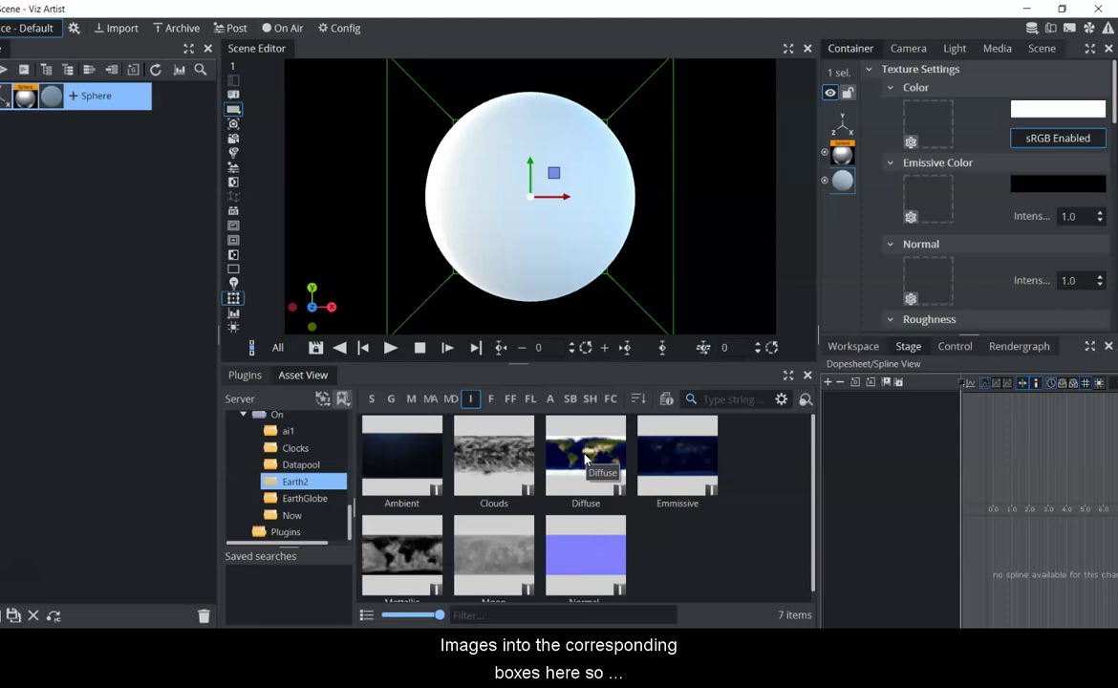
{"action": "left_click_drag", "start_coordinate": [387, 535], "coordinate": [929, 124]}
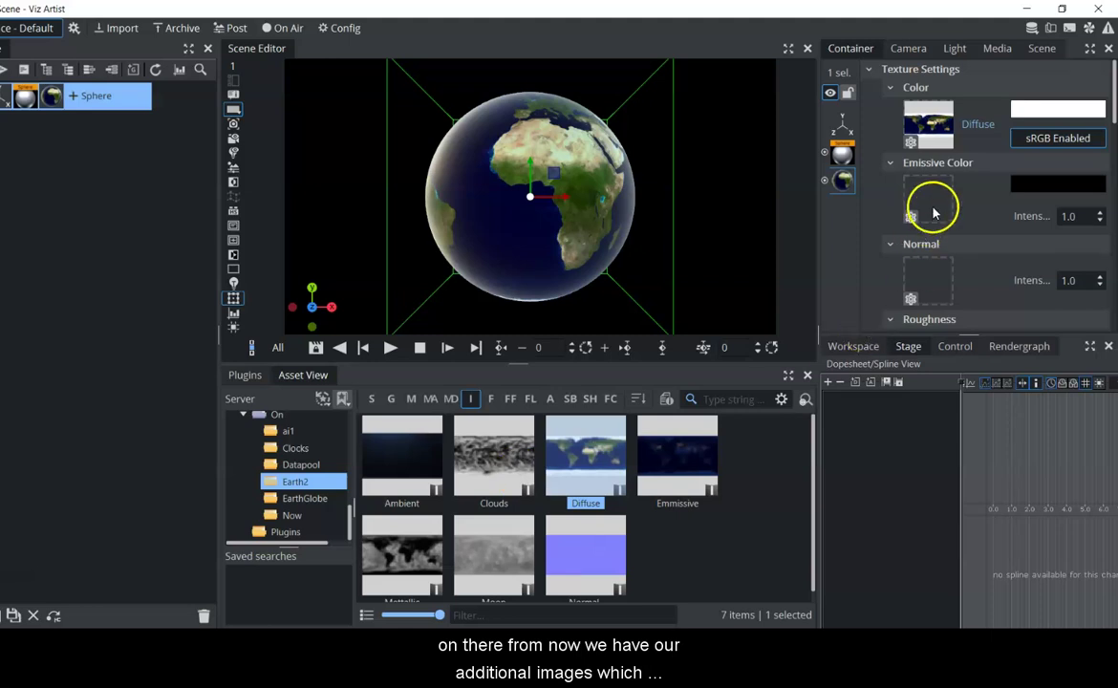
Assign the Earth2 normal and metallic images to the matching Normal and Metallic textures of the PBR material
{"action": "left_click_drag", "start_coordinate": [585, 554], "coordinate": [928, 277]}
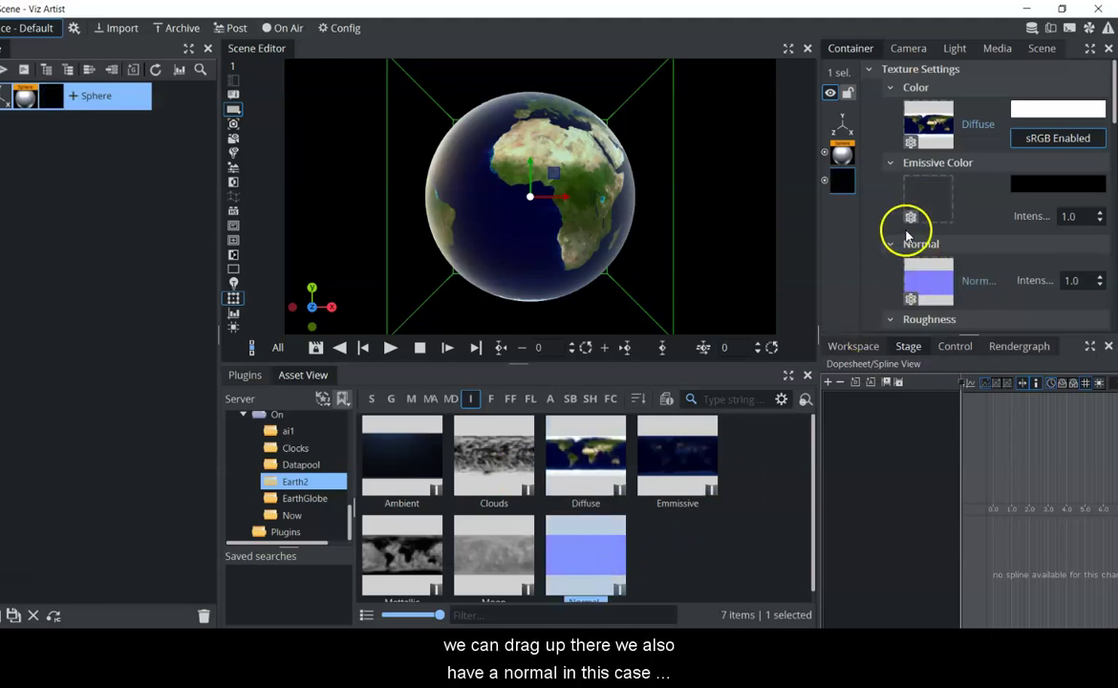
{"action": "scroll", "coordinate": [884, 257], "scroll_direction": "down", "scroll_amount": 1}
{"action": "scroll", "coordinate": [885, 256], "scroll_direction": "down", "scroll_amount": 1}
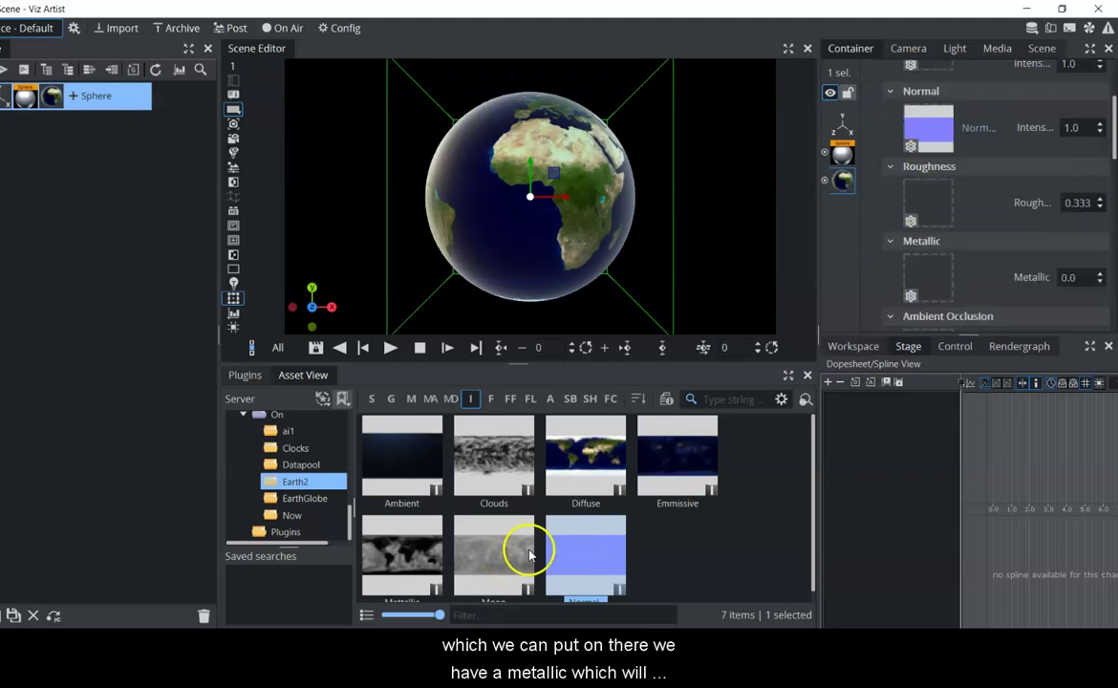
{"action": "left_click_drag", "start_coordinate": [402, 554], "coordinate": [855, 253]}
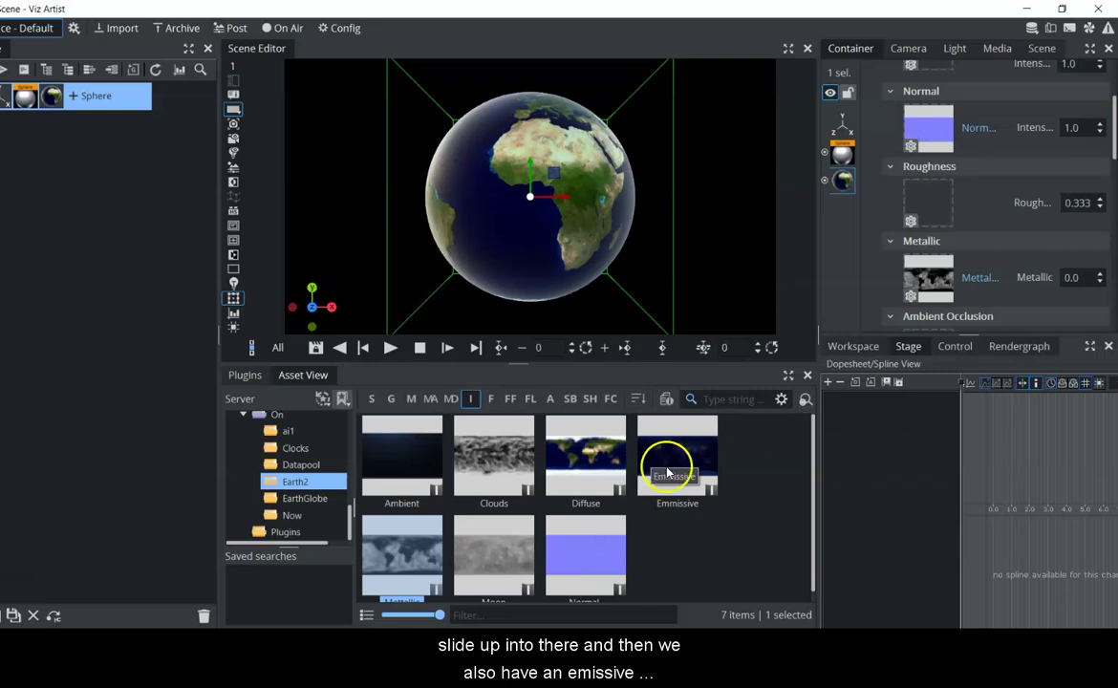
Assign the Emmissive image to the PBR material's Emissive Color texture and set its intensity to 1.97
{"action": "scroll", "coordinate": [936, 204], "scroll_direction": "down", "scroll_amount": 1}
{"action": "scroll", "coordinate": [931, 234], "scroll_direction": "up", "scroll_amount": 3}
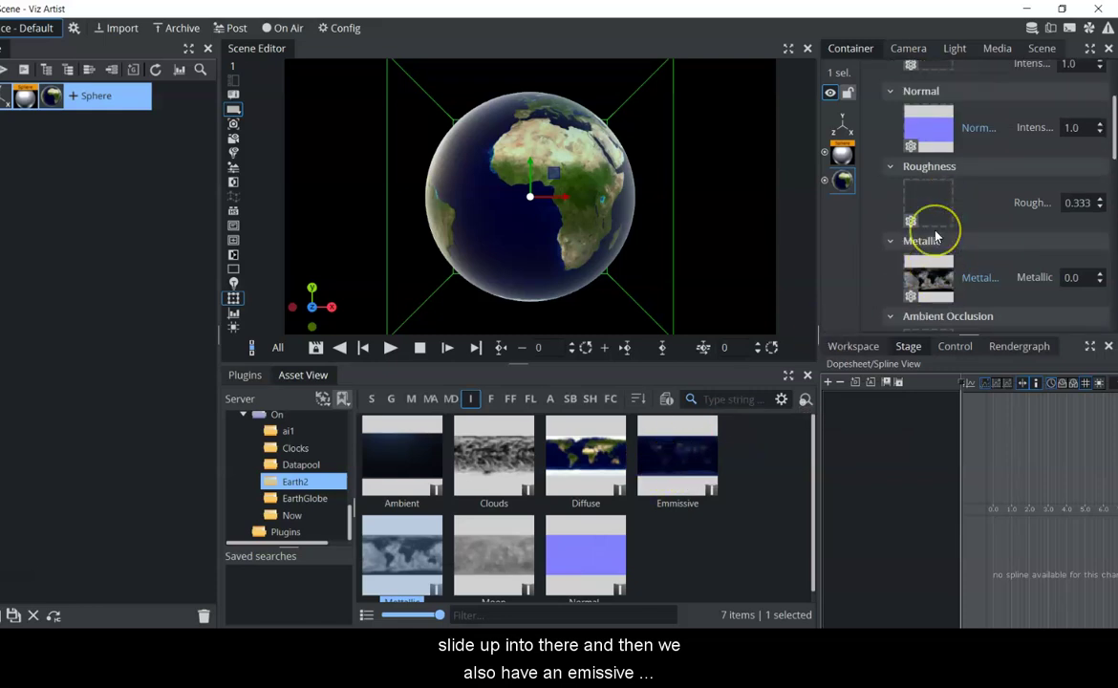
{"action": "left_click_drag", "start_coordinate": [654, 458], "coordinate": [923, 164]}
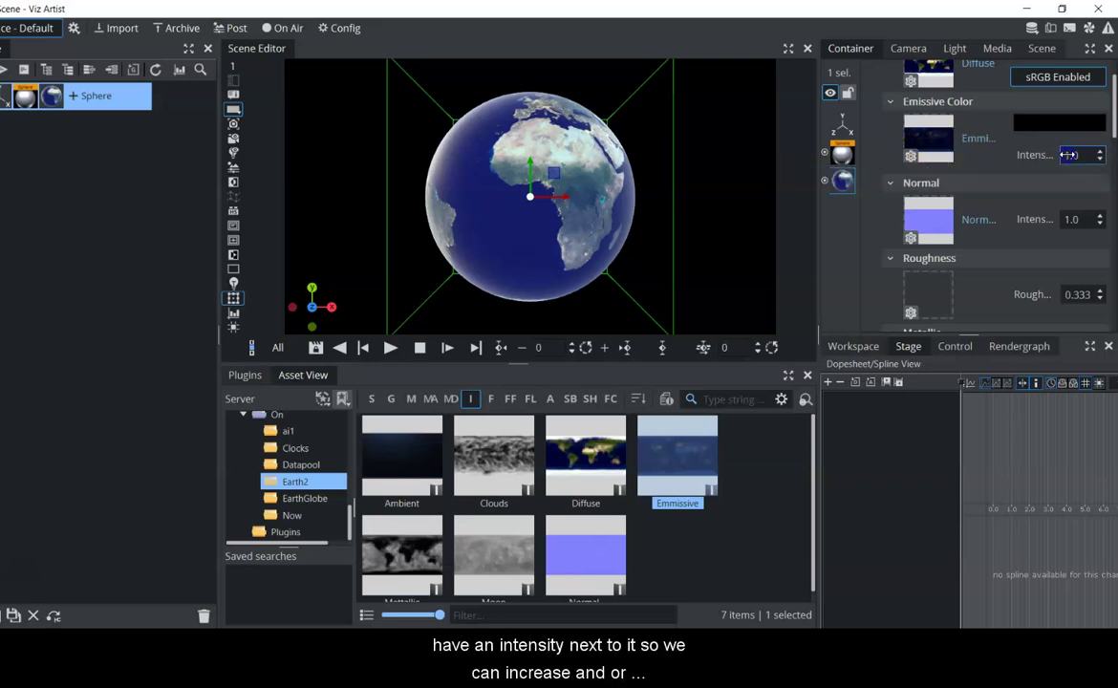
{"action": "mouse_move", "coordinate": [1080, 156]}
{"action": "left_mouse_down"}
{"action": "mouse_move", "coordinate": [1099, 155]}
{"action": "mouse_move", "coordinate": [978, 163]}
{"action": "mouse_move", "coordinate": [1098, 175]}
{"action": "mouse_move", "coordinate": [1089, 172]}
{"action": "left_mouse_up"}
{"action": "left_click", "coordinate": [1078, 219]}
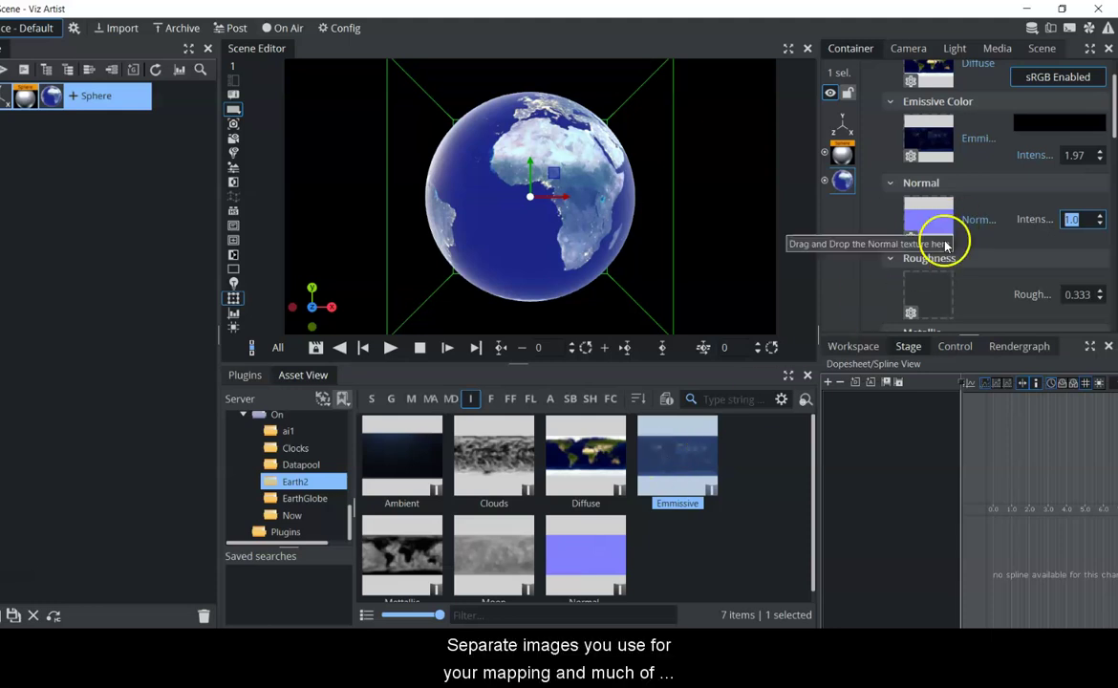
{"action": "left_click_drag", "start_coordinate": [1111, 109], "coordinate": [1114, 161]}
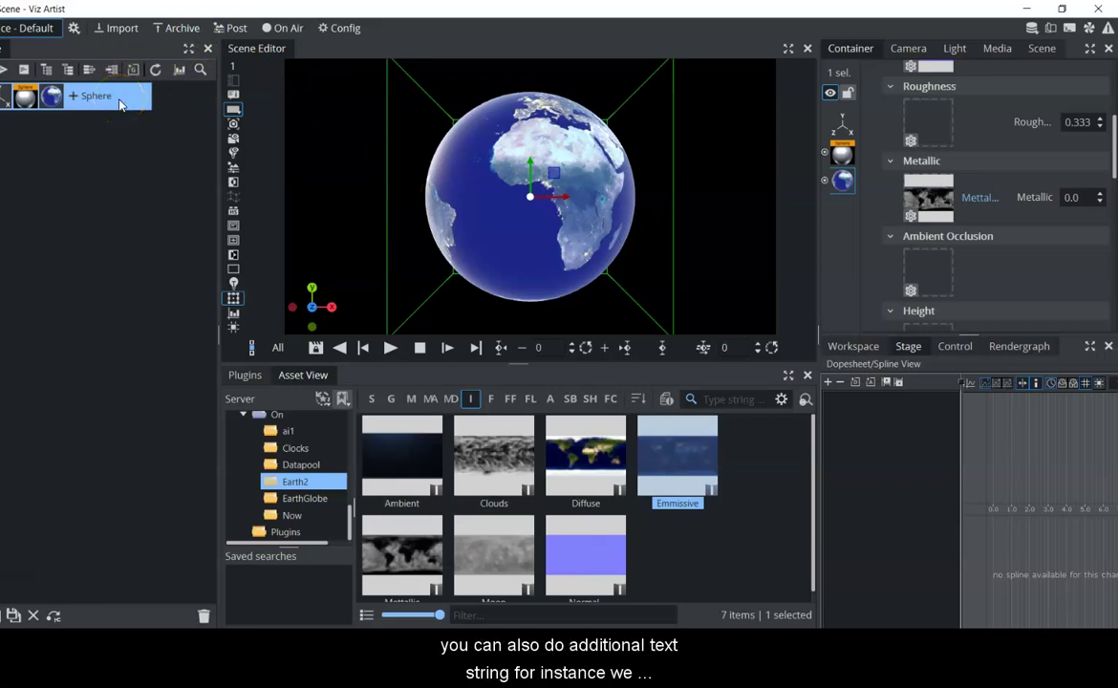
Add the Texture Slot plugin to the Sphere container and open its settings
{"action": "left_click", "coordinate": [238, 375]}
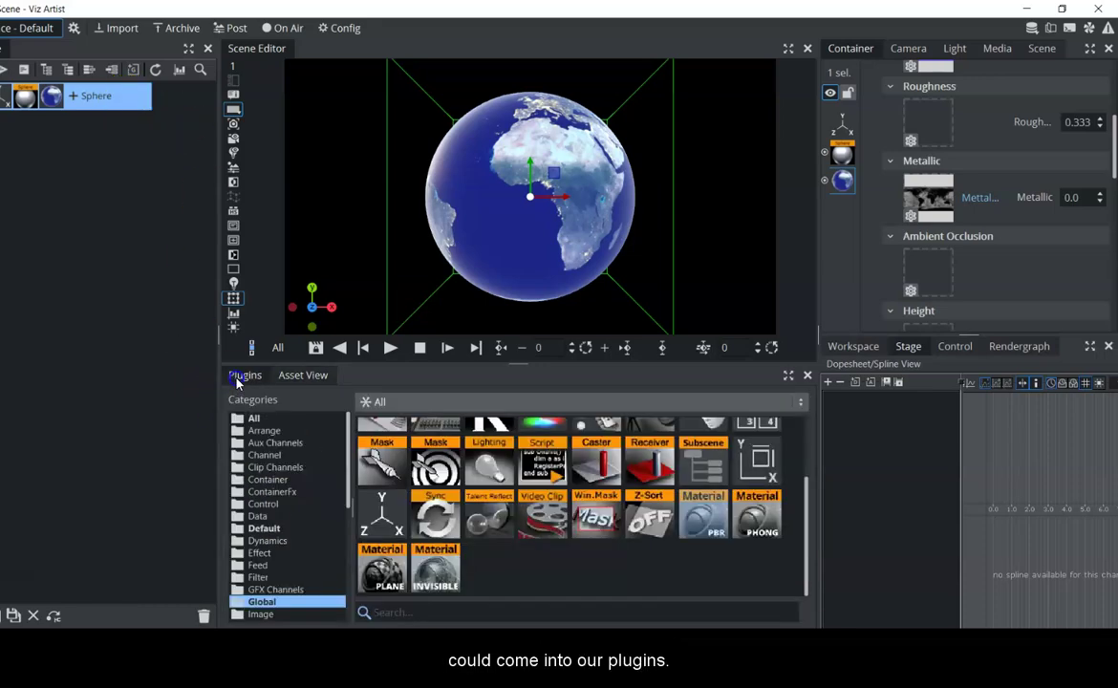
{"action": "scroll", "coordinate": [624, 586], "scroll_direction": "down", "scroll_amount": 3}
{"action": "scroll", "coordinate": [631, 591], "scroll_direction": "up", "scroll_amount": 3}
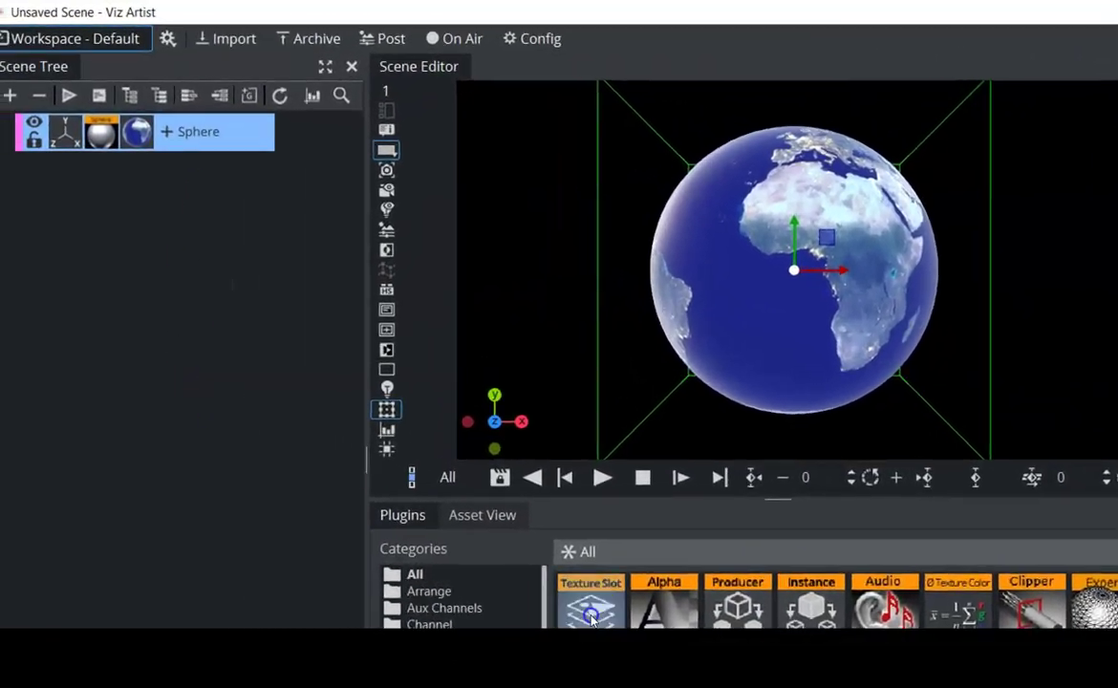
{"action": "left_click_drag", "start_coordinate": [590, 619], "coordinate": [237, 139]}
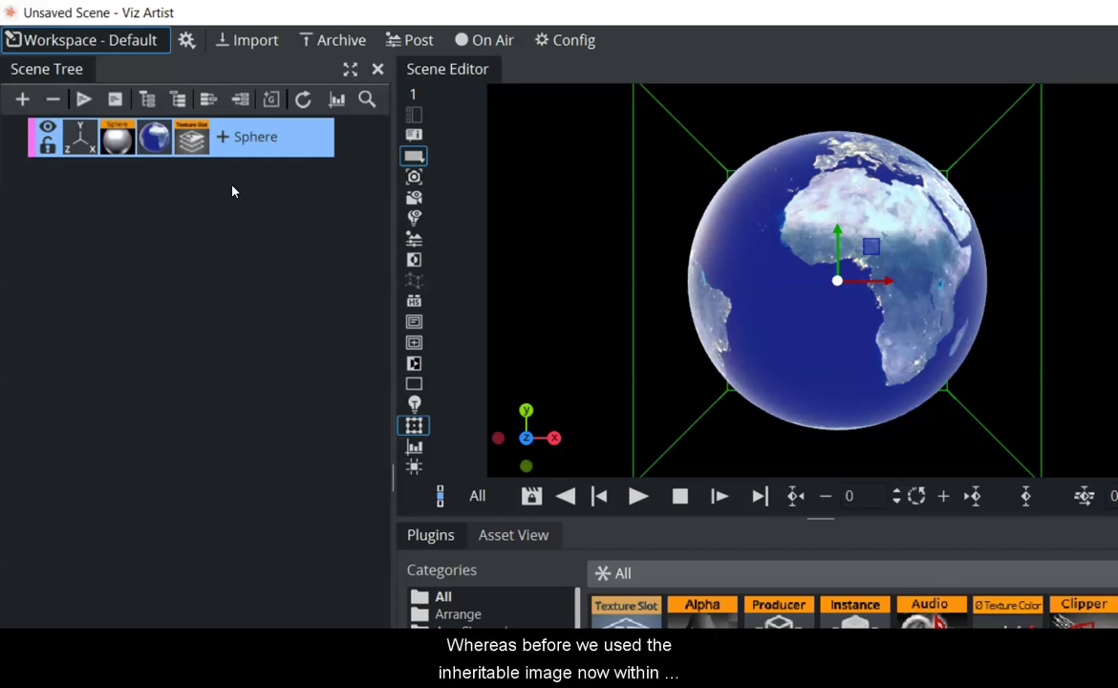
{"action": "left_click", "coordinate": [274, 208]}
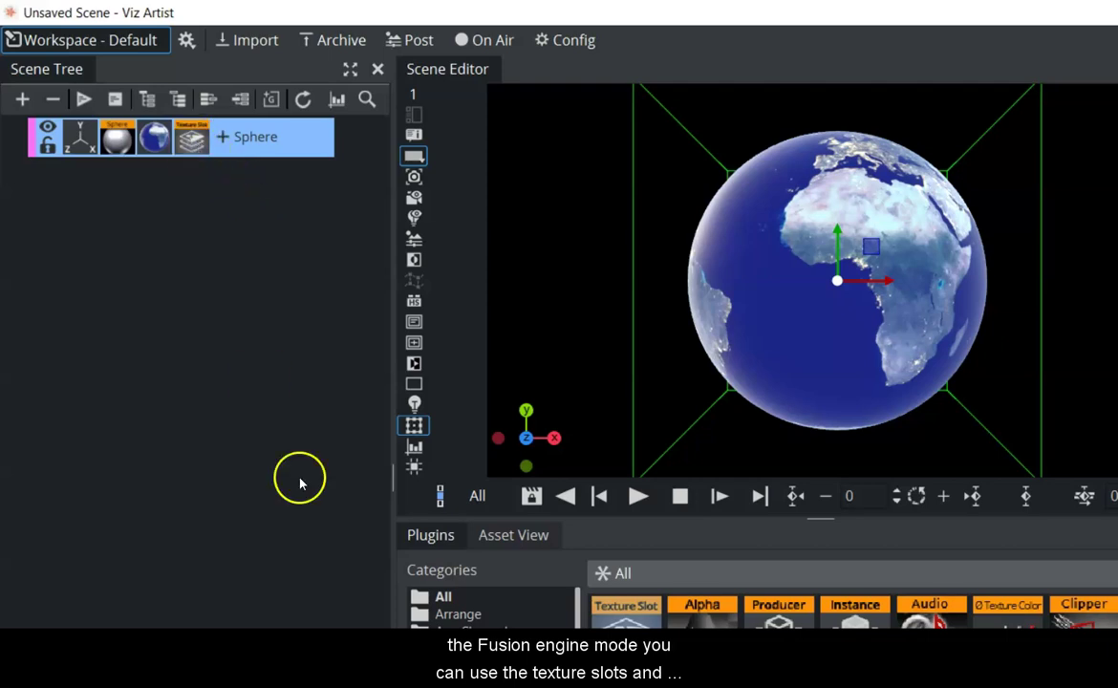
Apply the 8Matte gradient image from the EarthGlobe folder to Slot1 of the sphere's Texture Slot plugin
{"action": "left_click", "coordinate": [506, 538]}
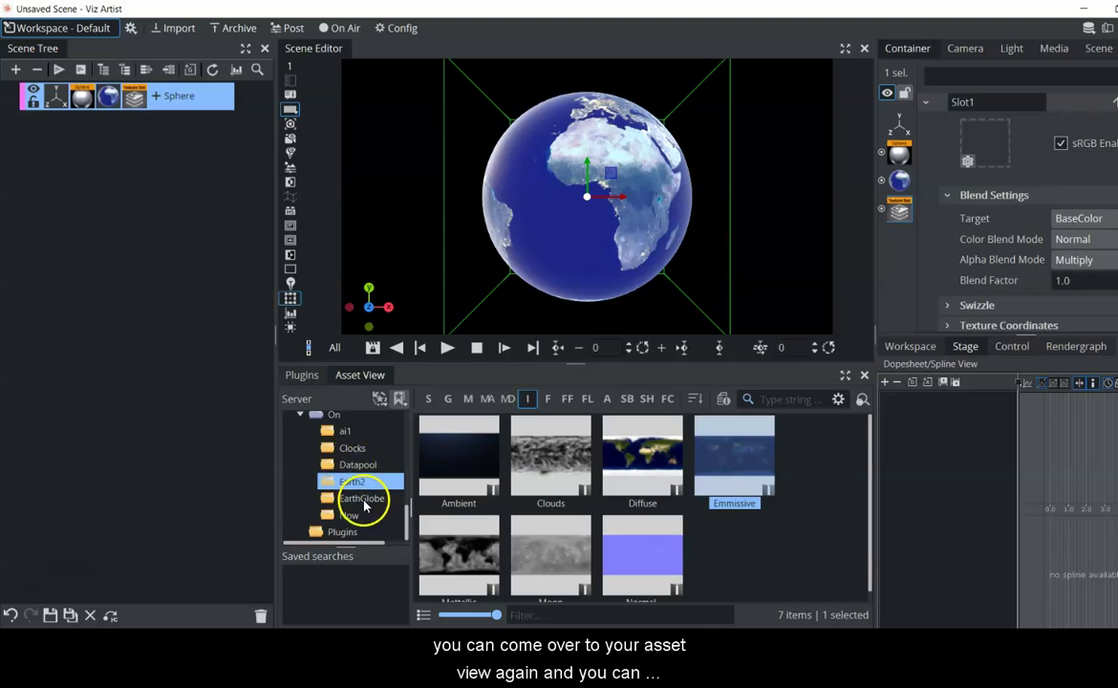
{"action": "left_click", "coordinate": [363, 500]}
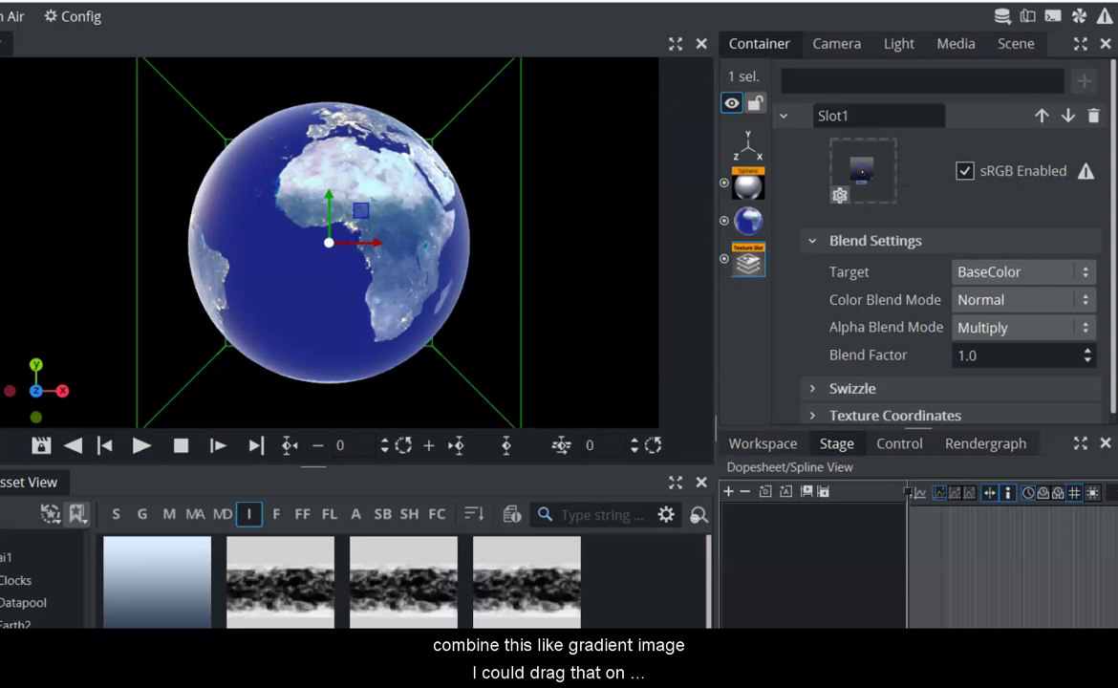
{"action": "left_click_drag", "start_coordinate": [862, 172], "coordinate": [855, 176]}
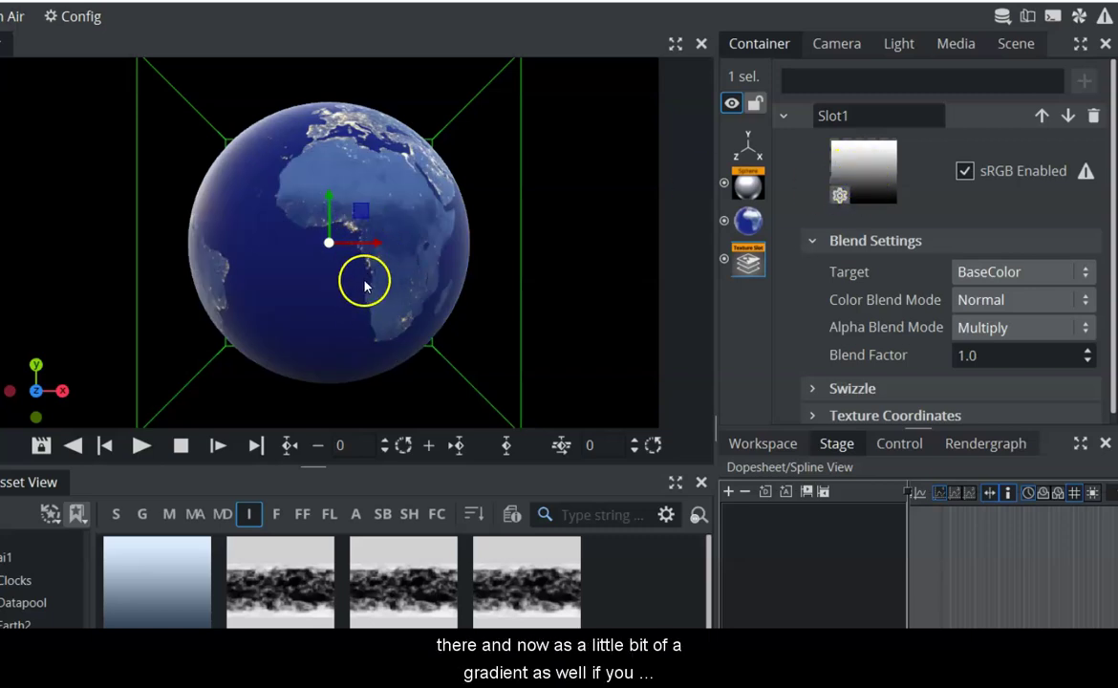
Add a second texture slot named 2 to the sphere's Texture Slot plugin
{"action": "left_click", "coordinate": [784, 116]}
{"action": "left_click", "coordinate": [1088, 84]}
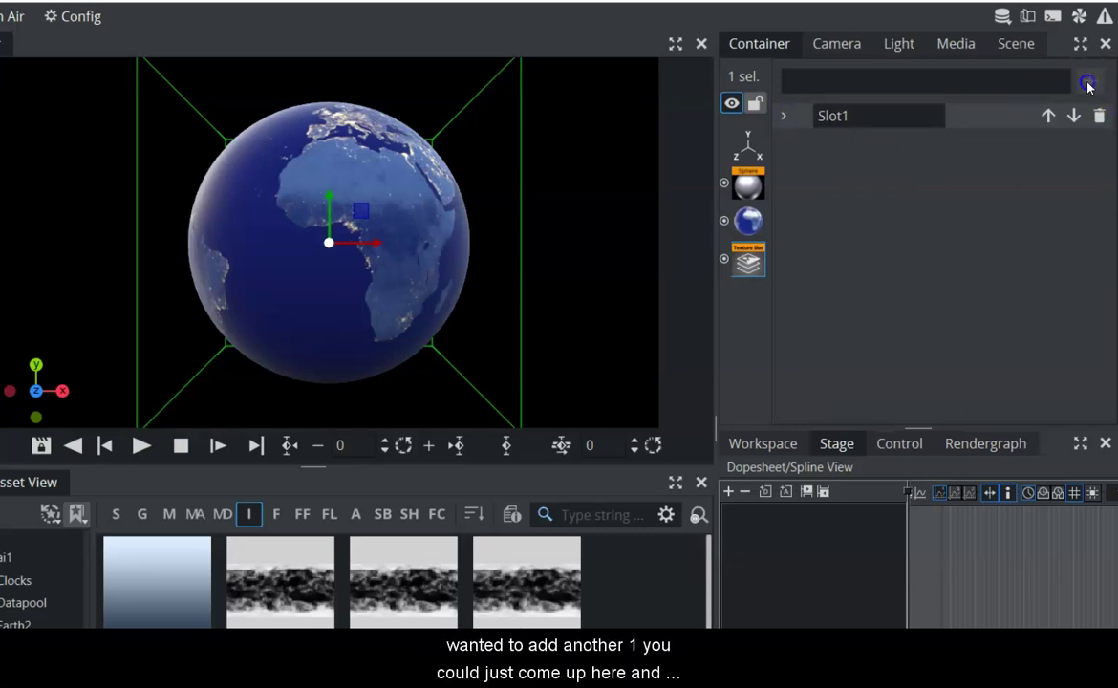
{"action": "left_click", "coordinate": [863, 82]}
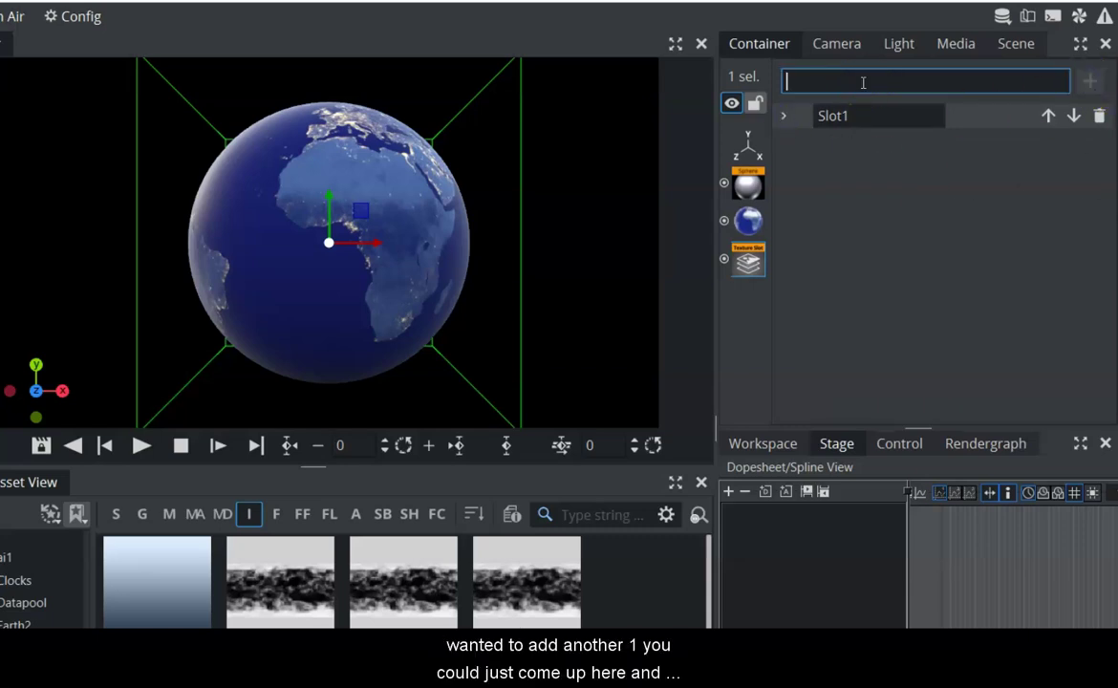
{"action": "type", "text": "2"}
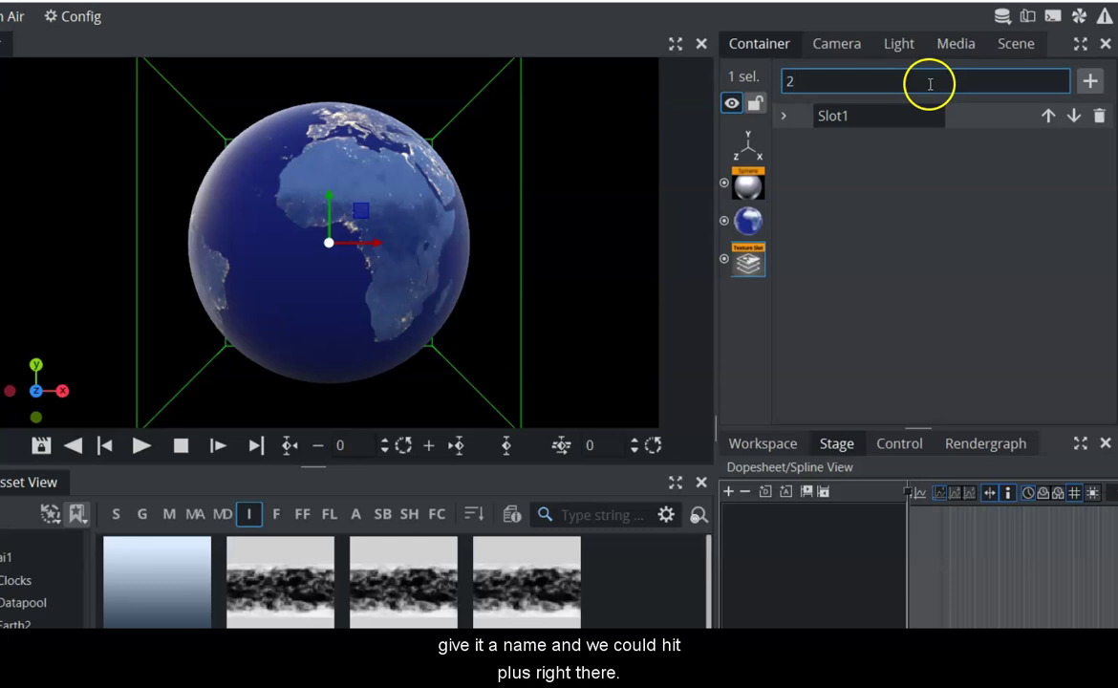
{"action": "left_click", "coordinate": [1089, 82]}
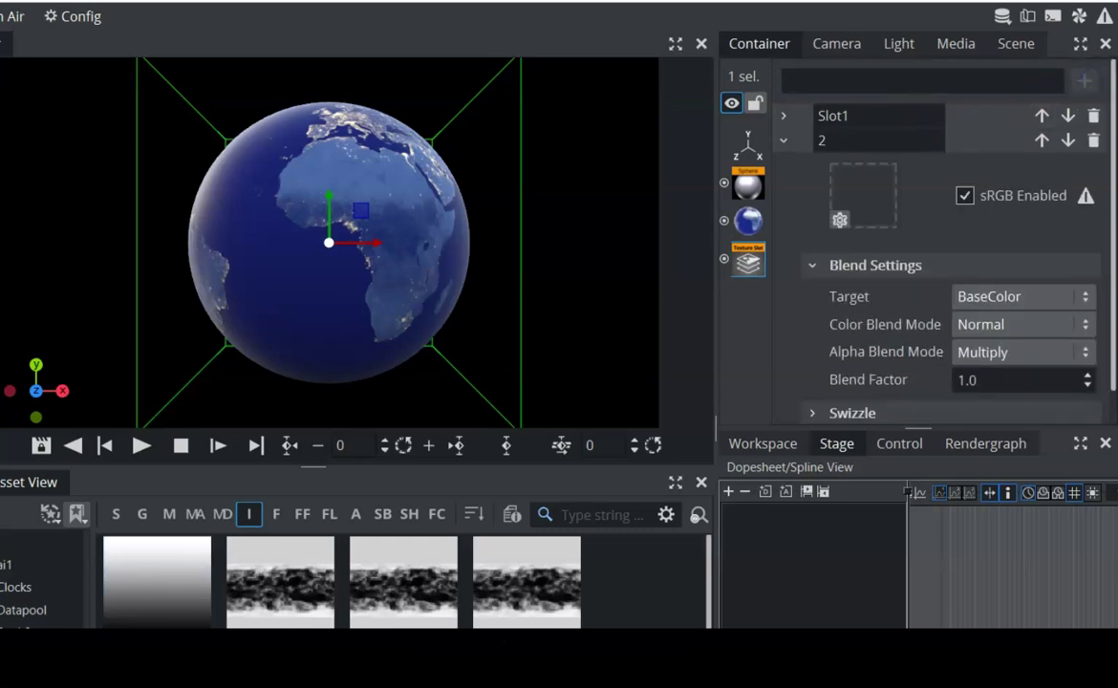
Apply the cloudmap01_blur image to texture slot 2 and set its blend target to Emissive
{"action": "left_click_drag", "start_coordinate": [529, 569], "coordinate": [860, 196]}
{"action": "left_click", "coordinate": [1046, 304]}
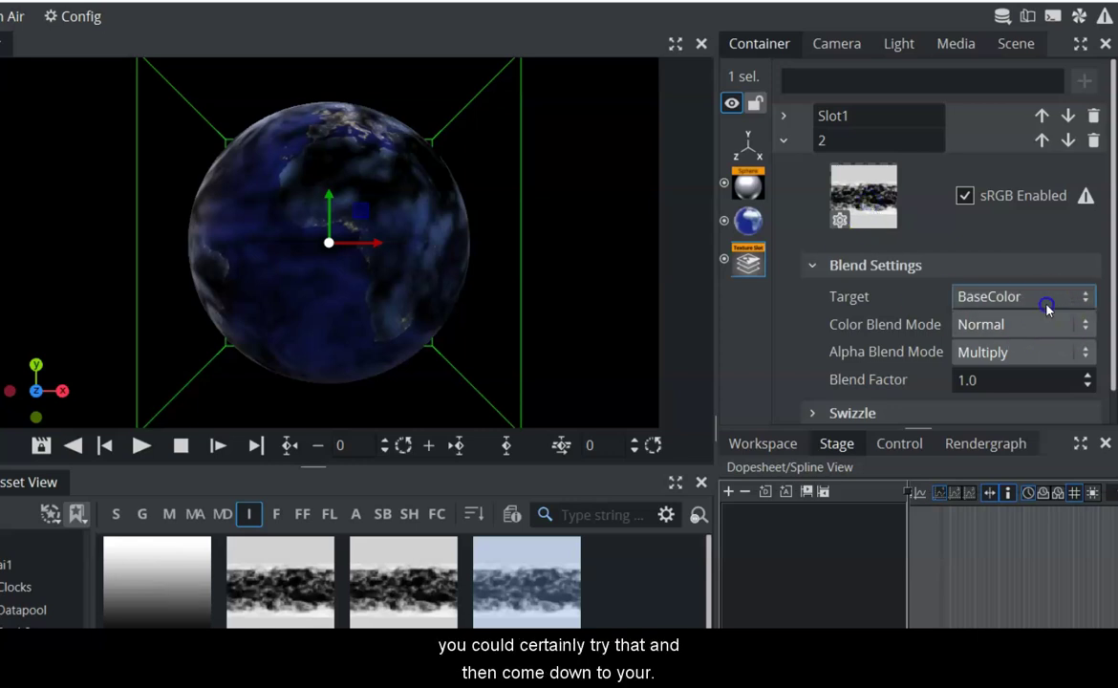
{"action": "left_click", "coordinate": [1015, 334]}
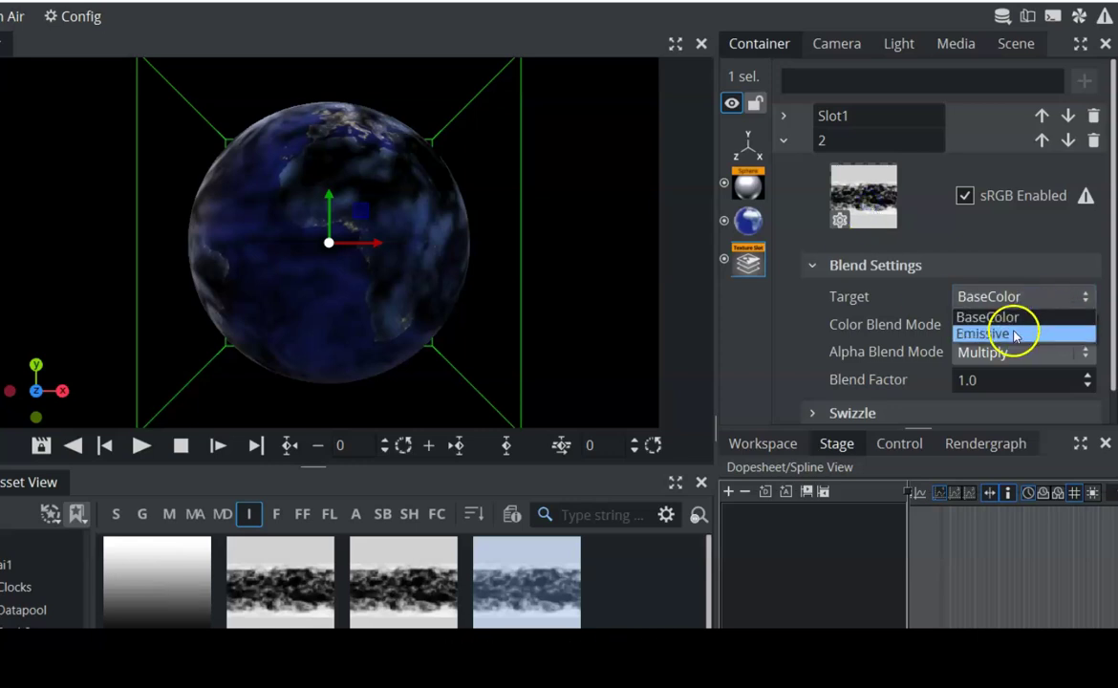
Try Add as slot 2's Color Blend Mode, and settle on Multiply
{"action": "left_click", "coordinate": [1005, 325]}
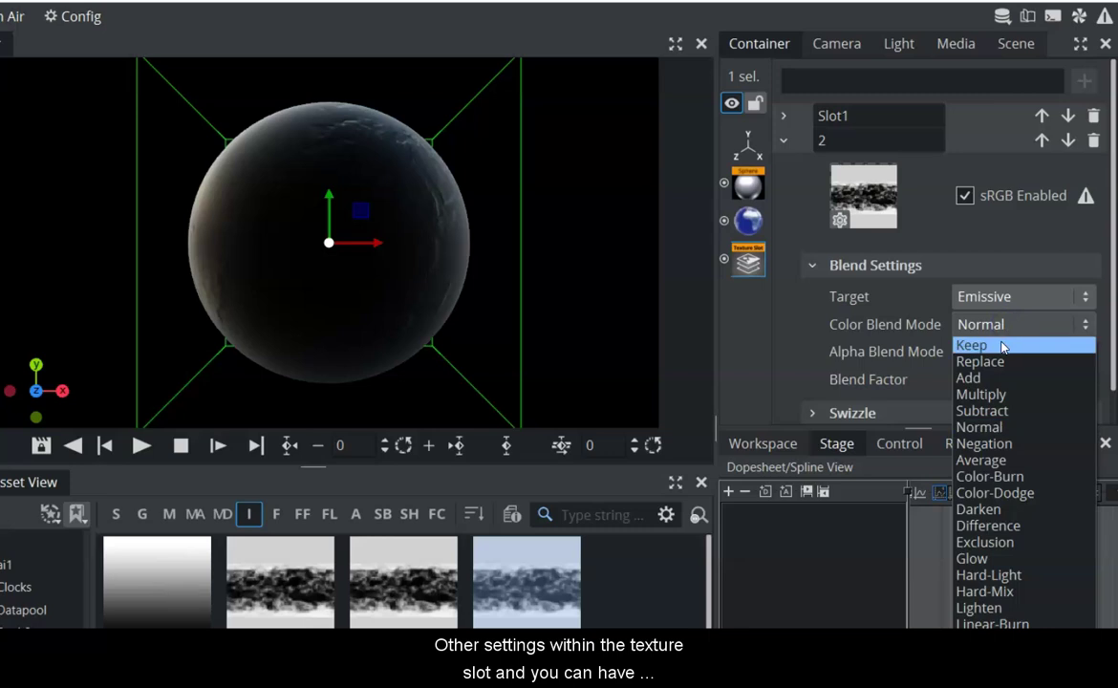
{"action": "left_click", "coordinate": [994, 379]}
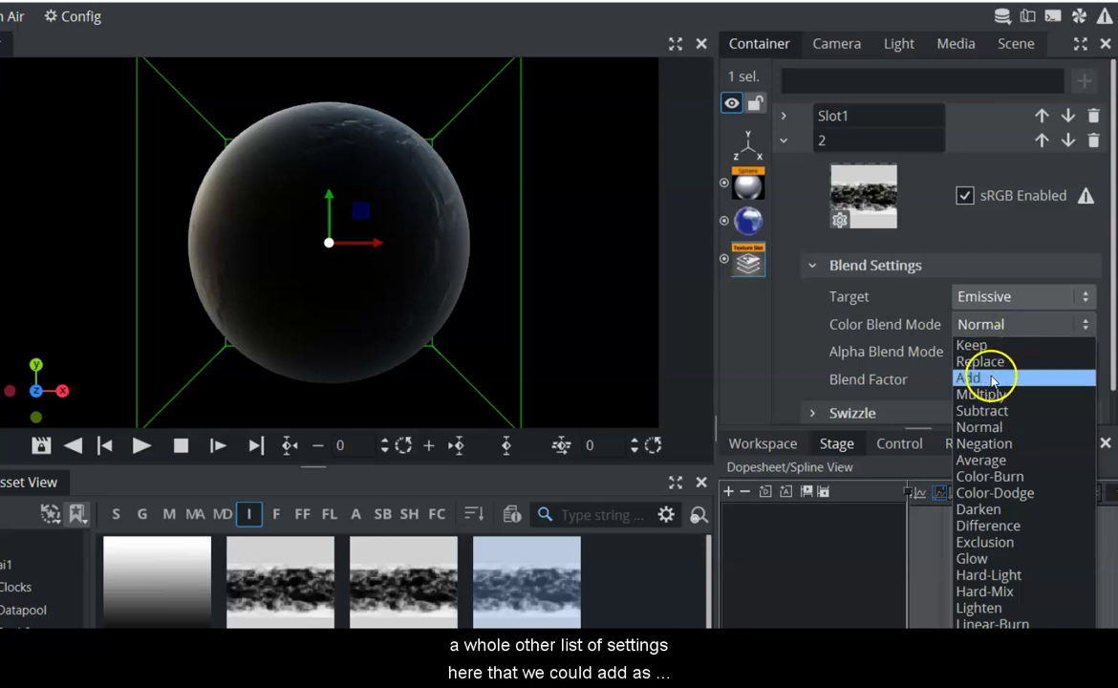
{"action": "left_click", "coordinate": [993, 325]}
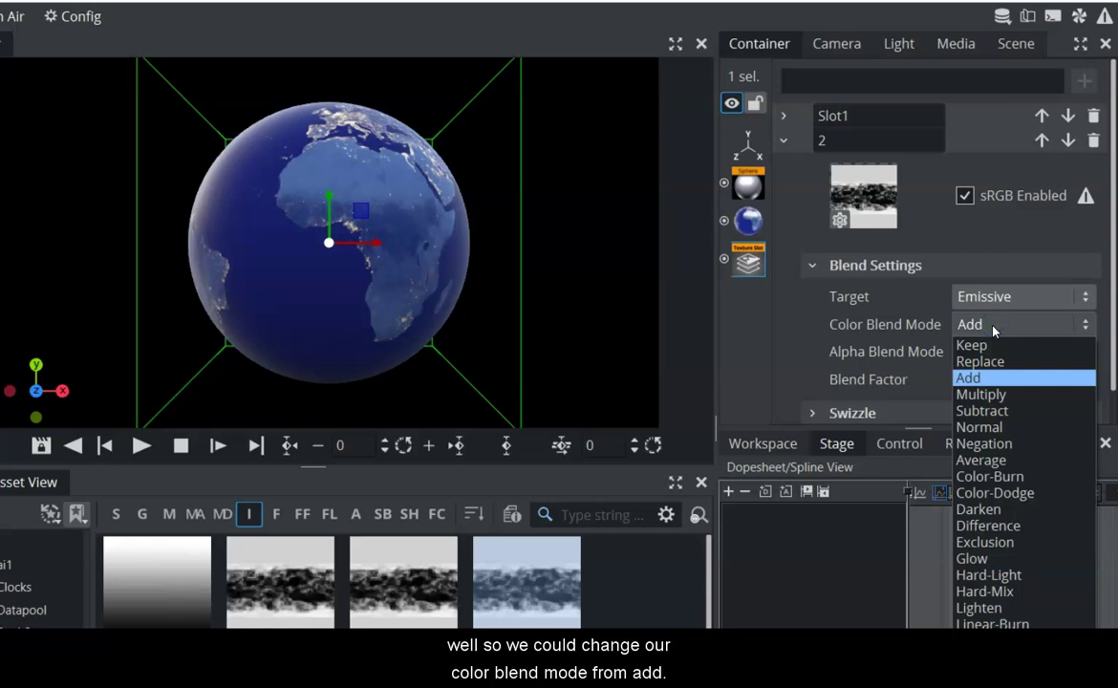
{"action": "left_click", "coordinate": [987, 396]}
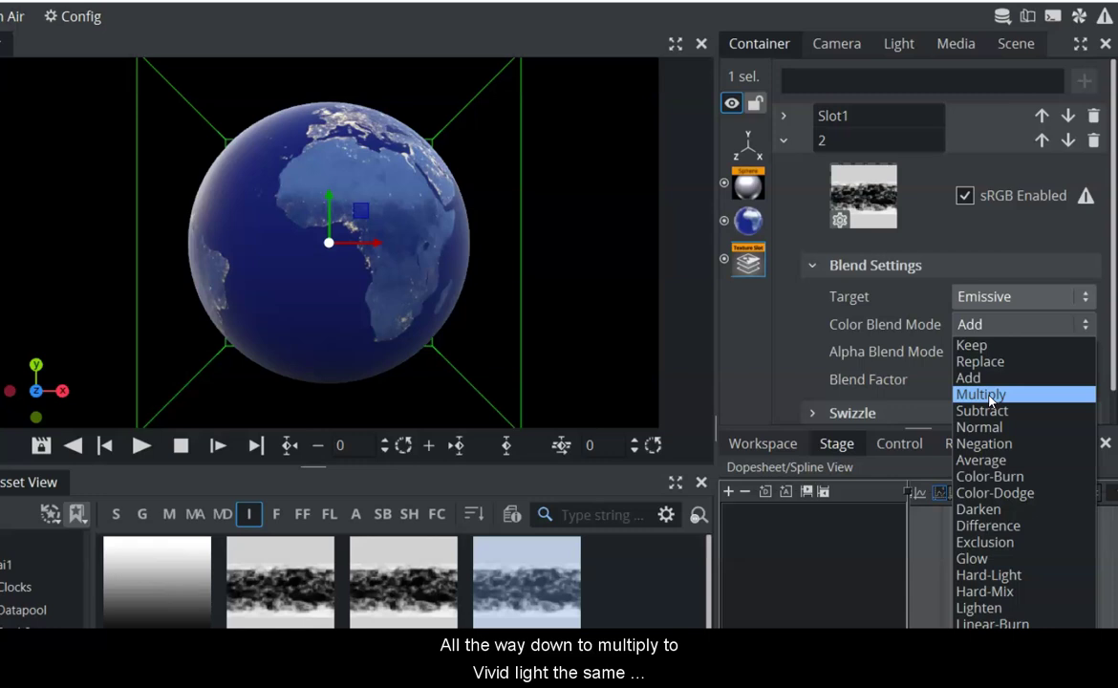
{"action": "left_click", "coordinate": [990, 397]}
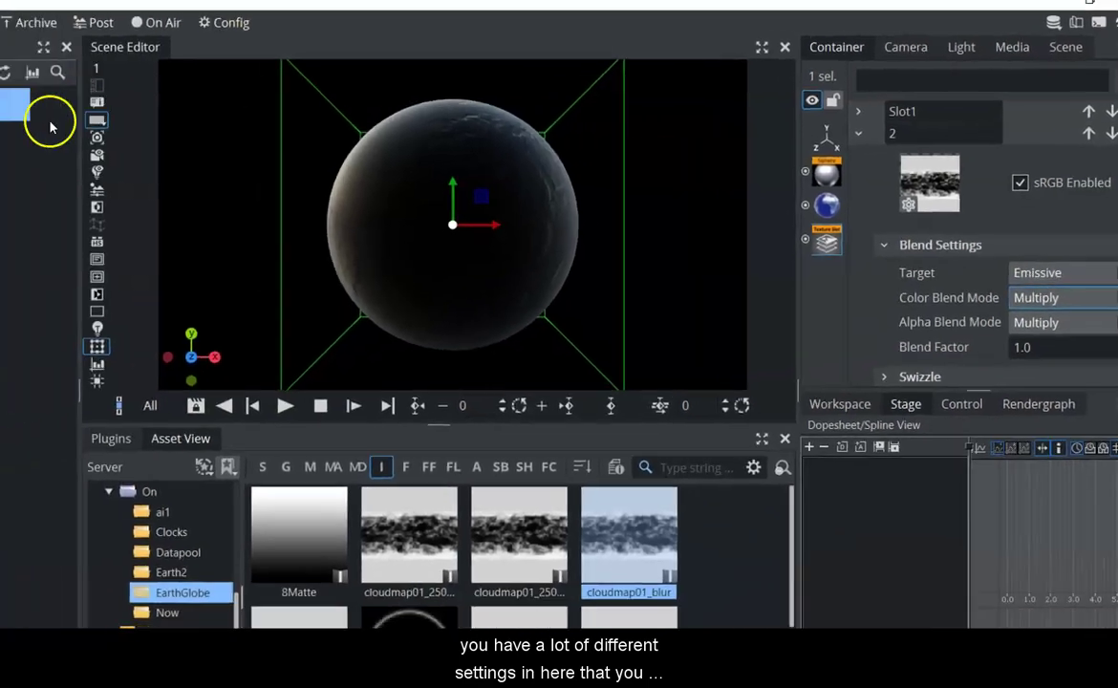
Scale the Sphere container to 3.15 and set its Y rotation to -98
{"action": "left_click", "coordinate": [55, 100]}
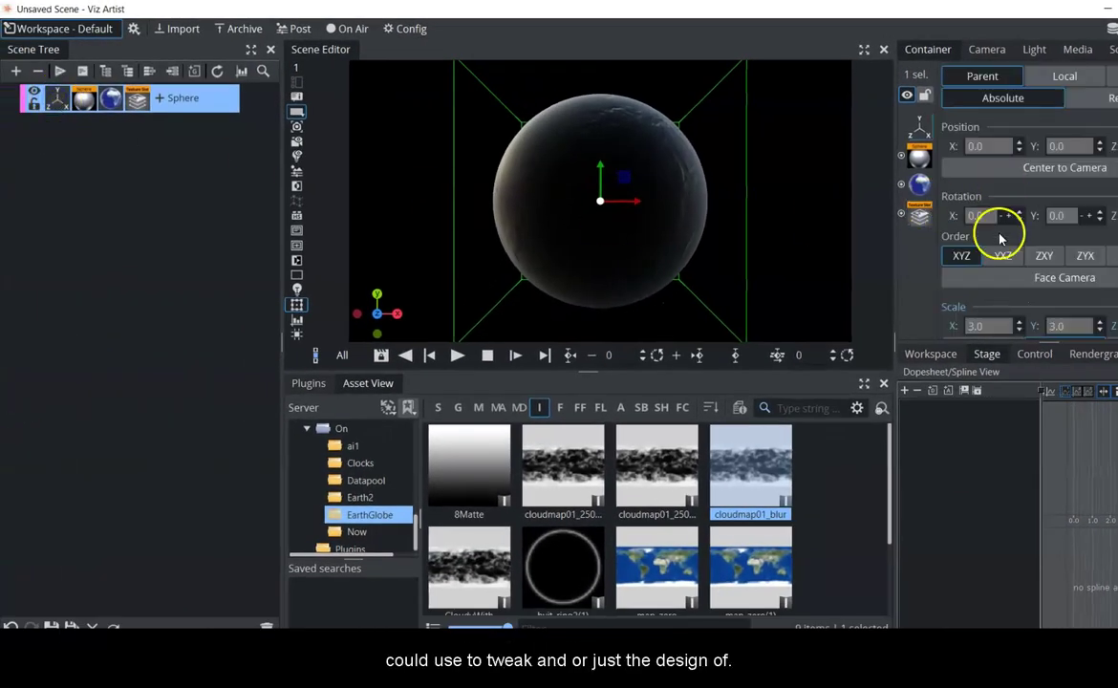
{"action": "left_click_drag", "start_coordinate": [1048, 331], "coordinate": [1075, 326]}
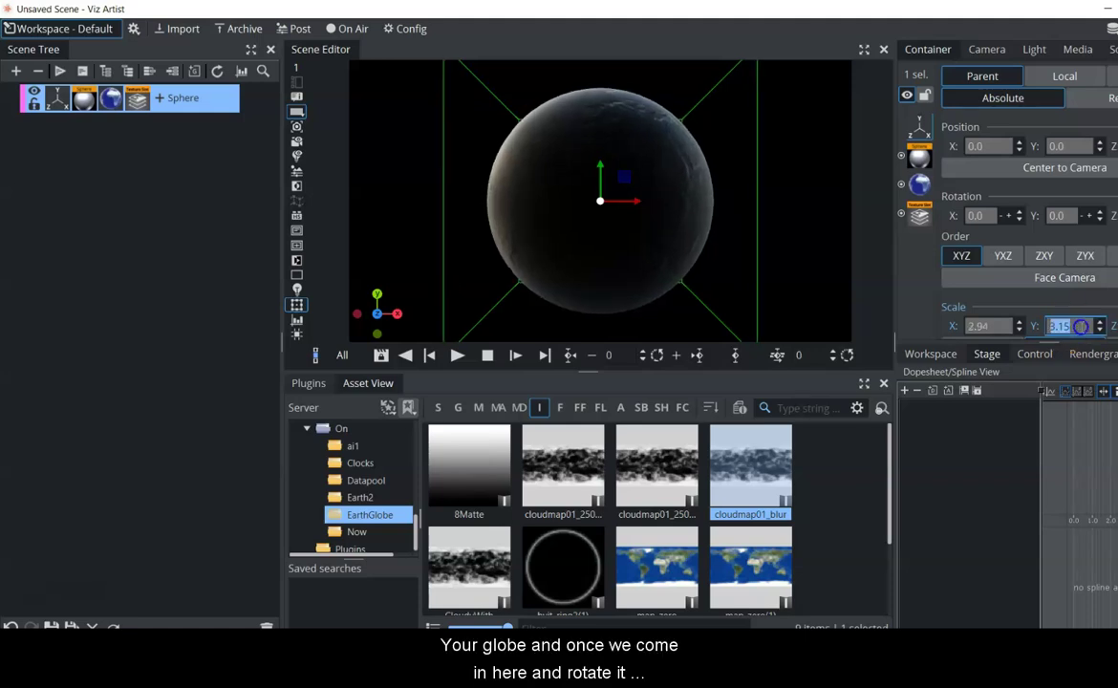
{"action": "left_click_drag", "start_coordinate": [1072, 215], "coordinate": [997, 225]}
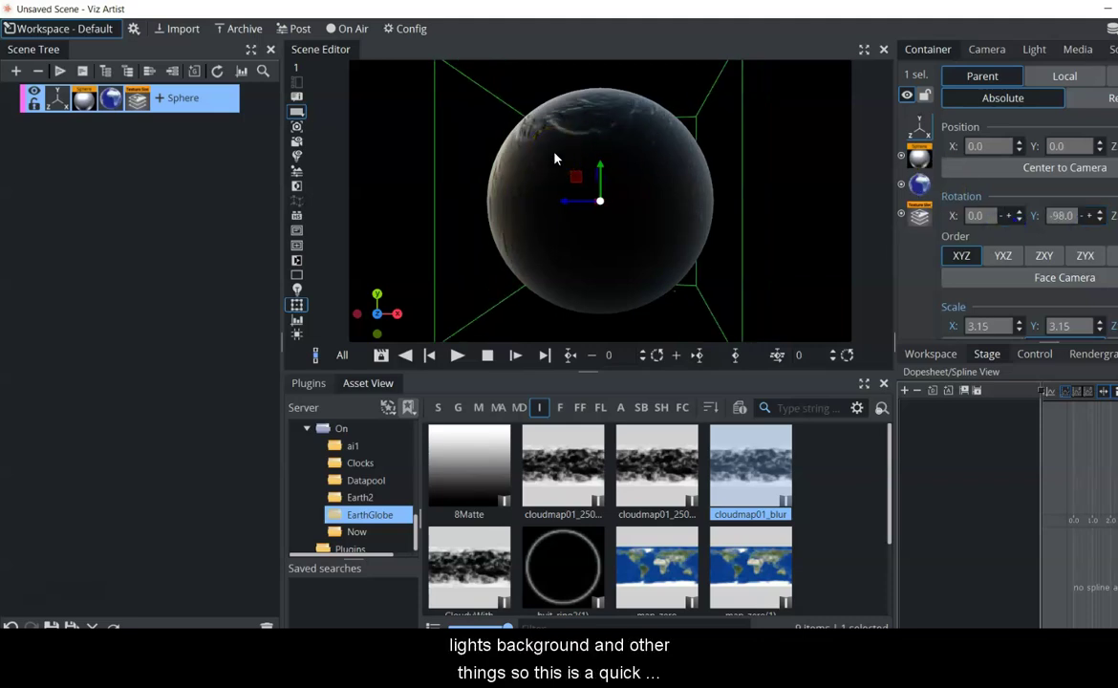
{"action": "left_click", "coordinate": [249, 124]}
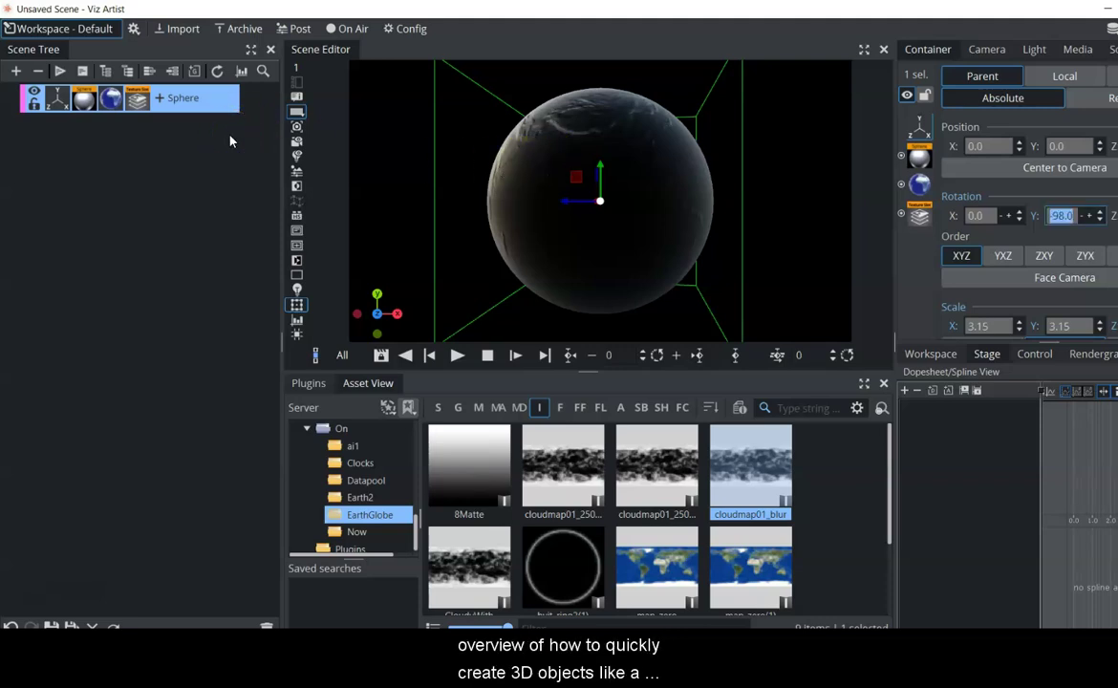